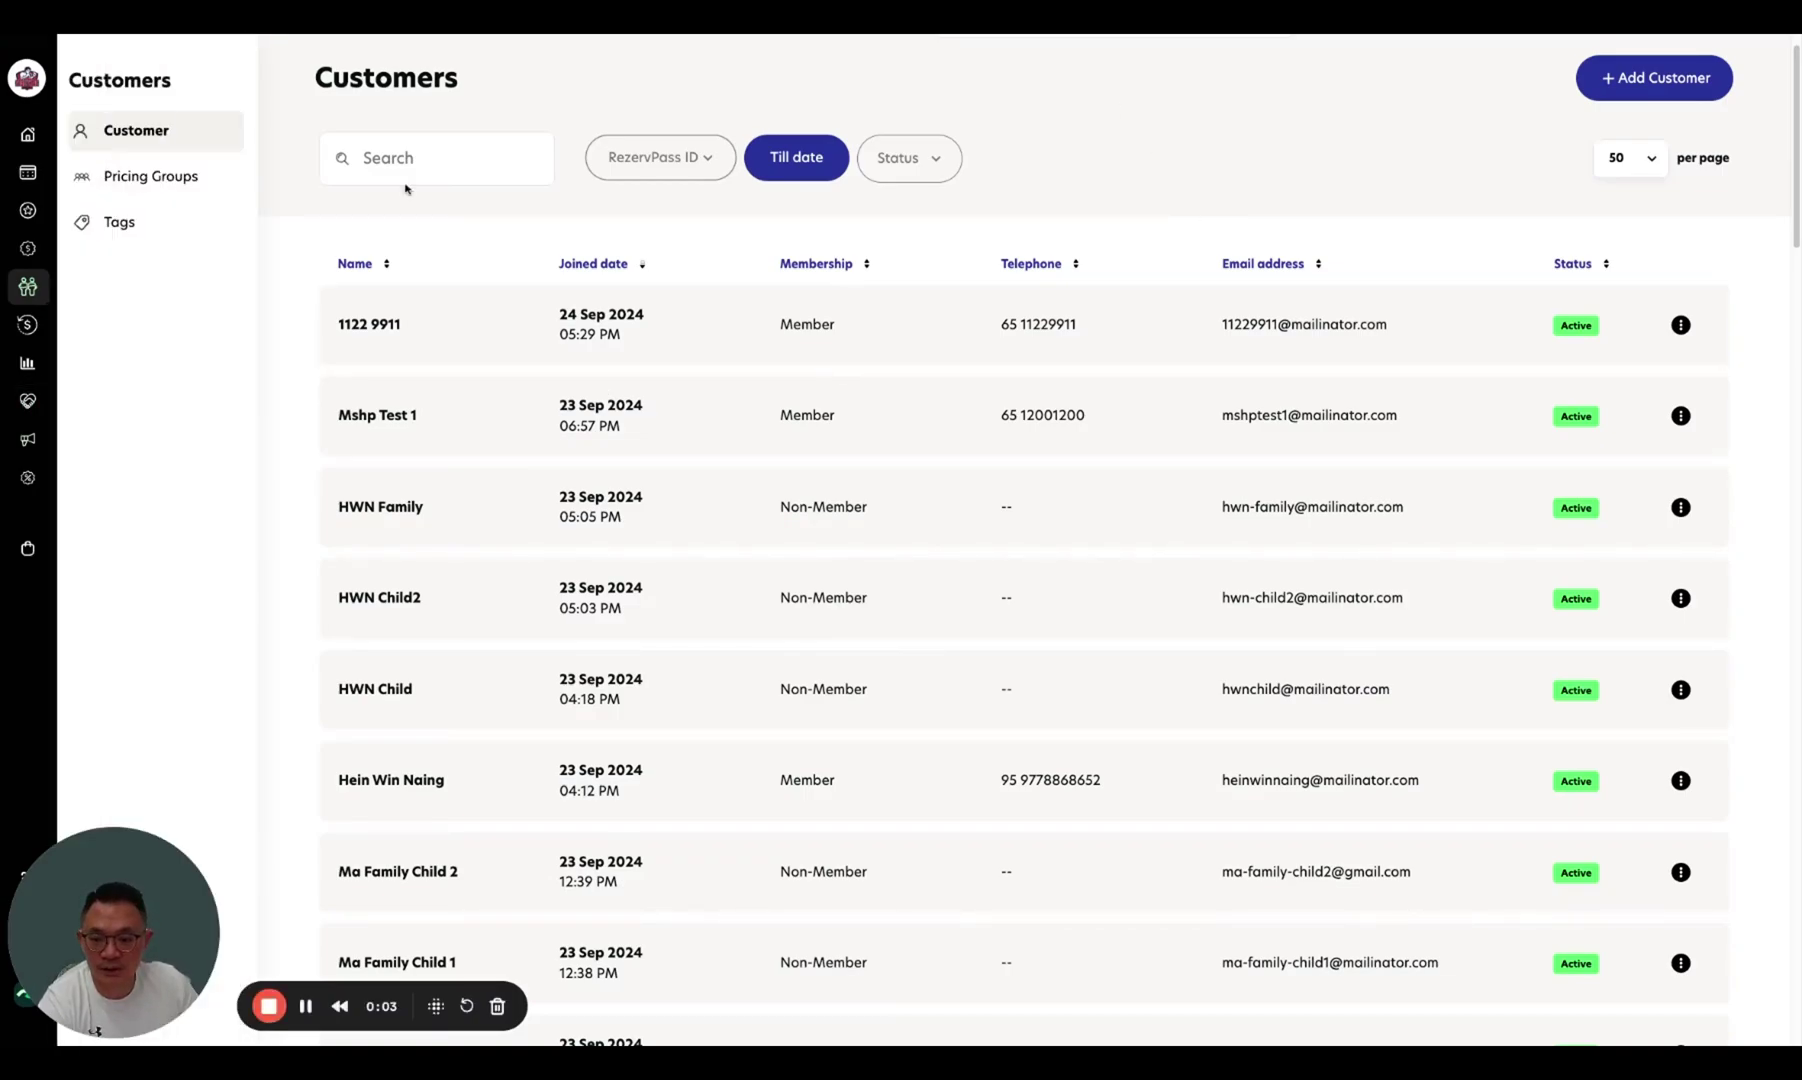
- Scroll through the Customers list before heading to the Tags sidebar entry
mouse_move(70, 250)
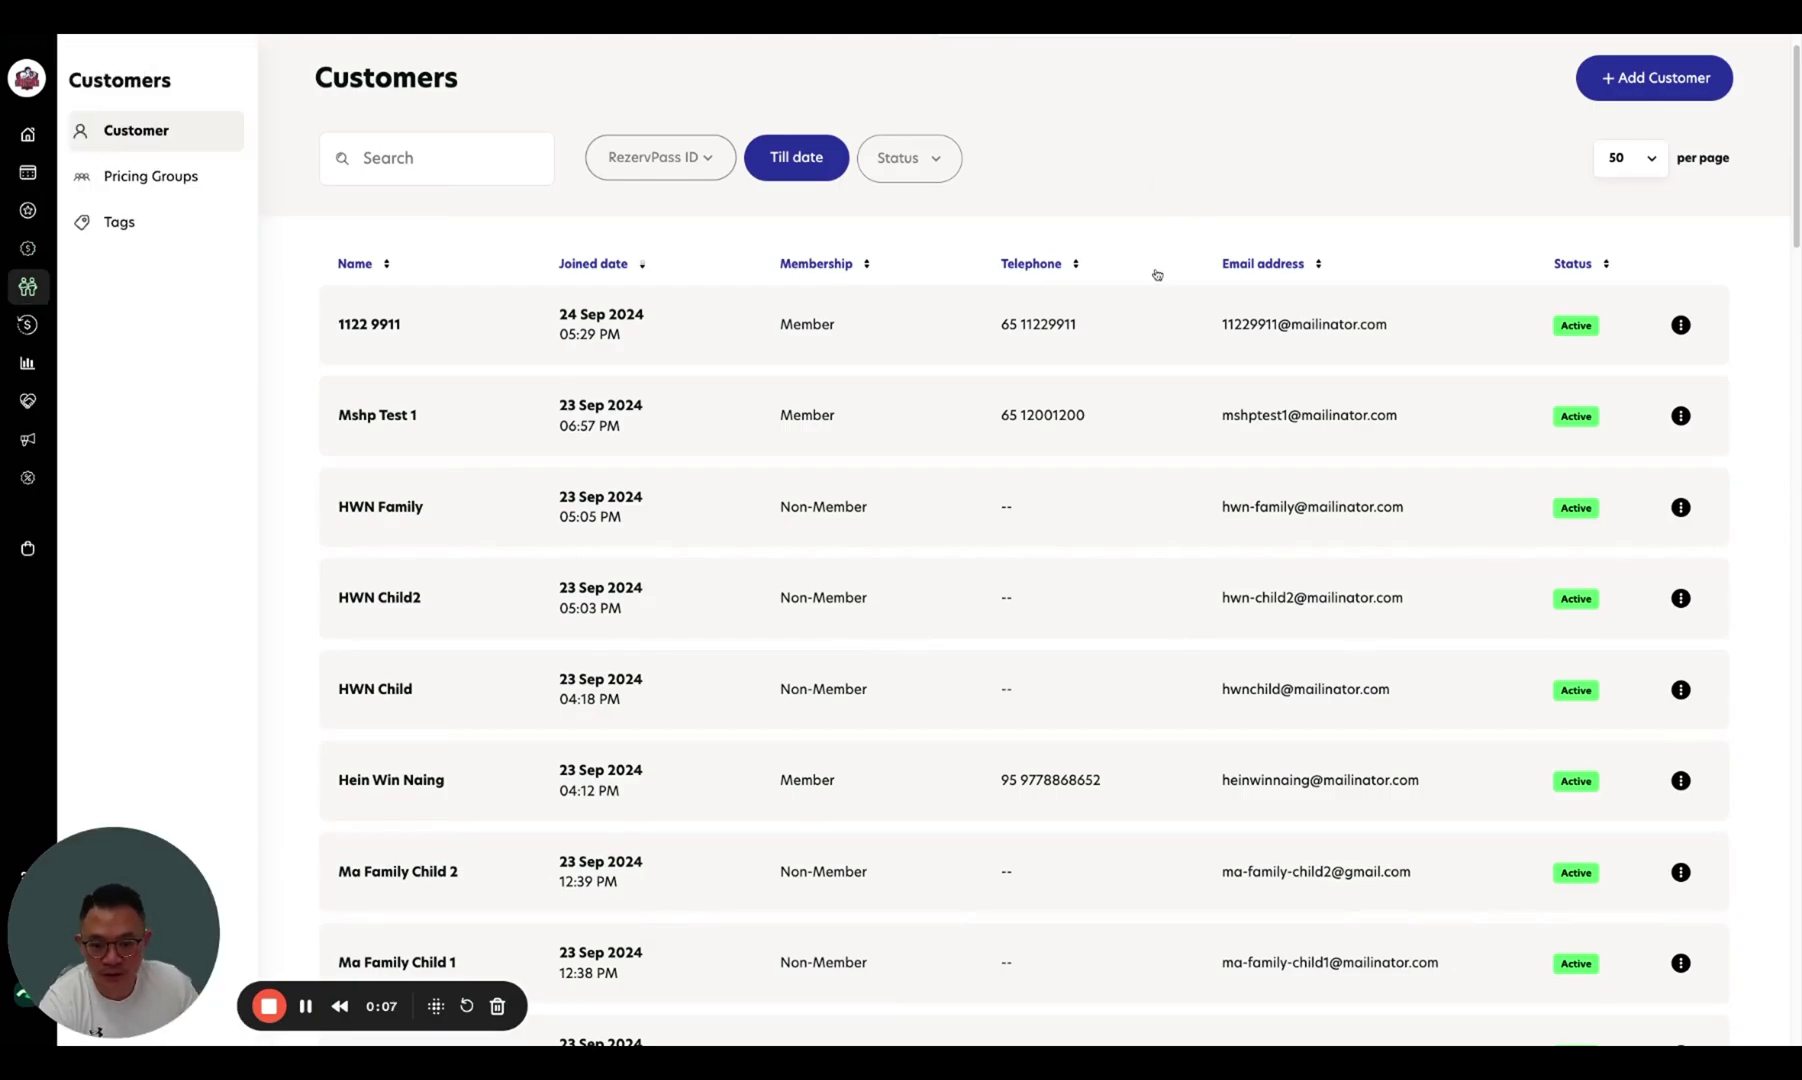
scroll(949, 385, "down", 1)
scroll(951, 380, "up", 2)
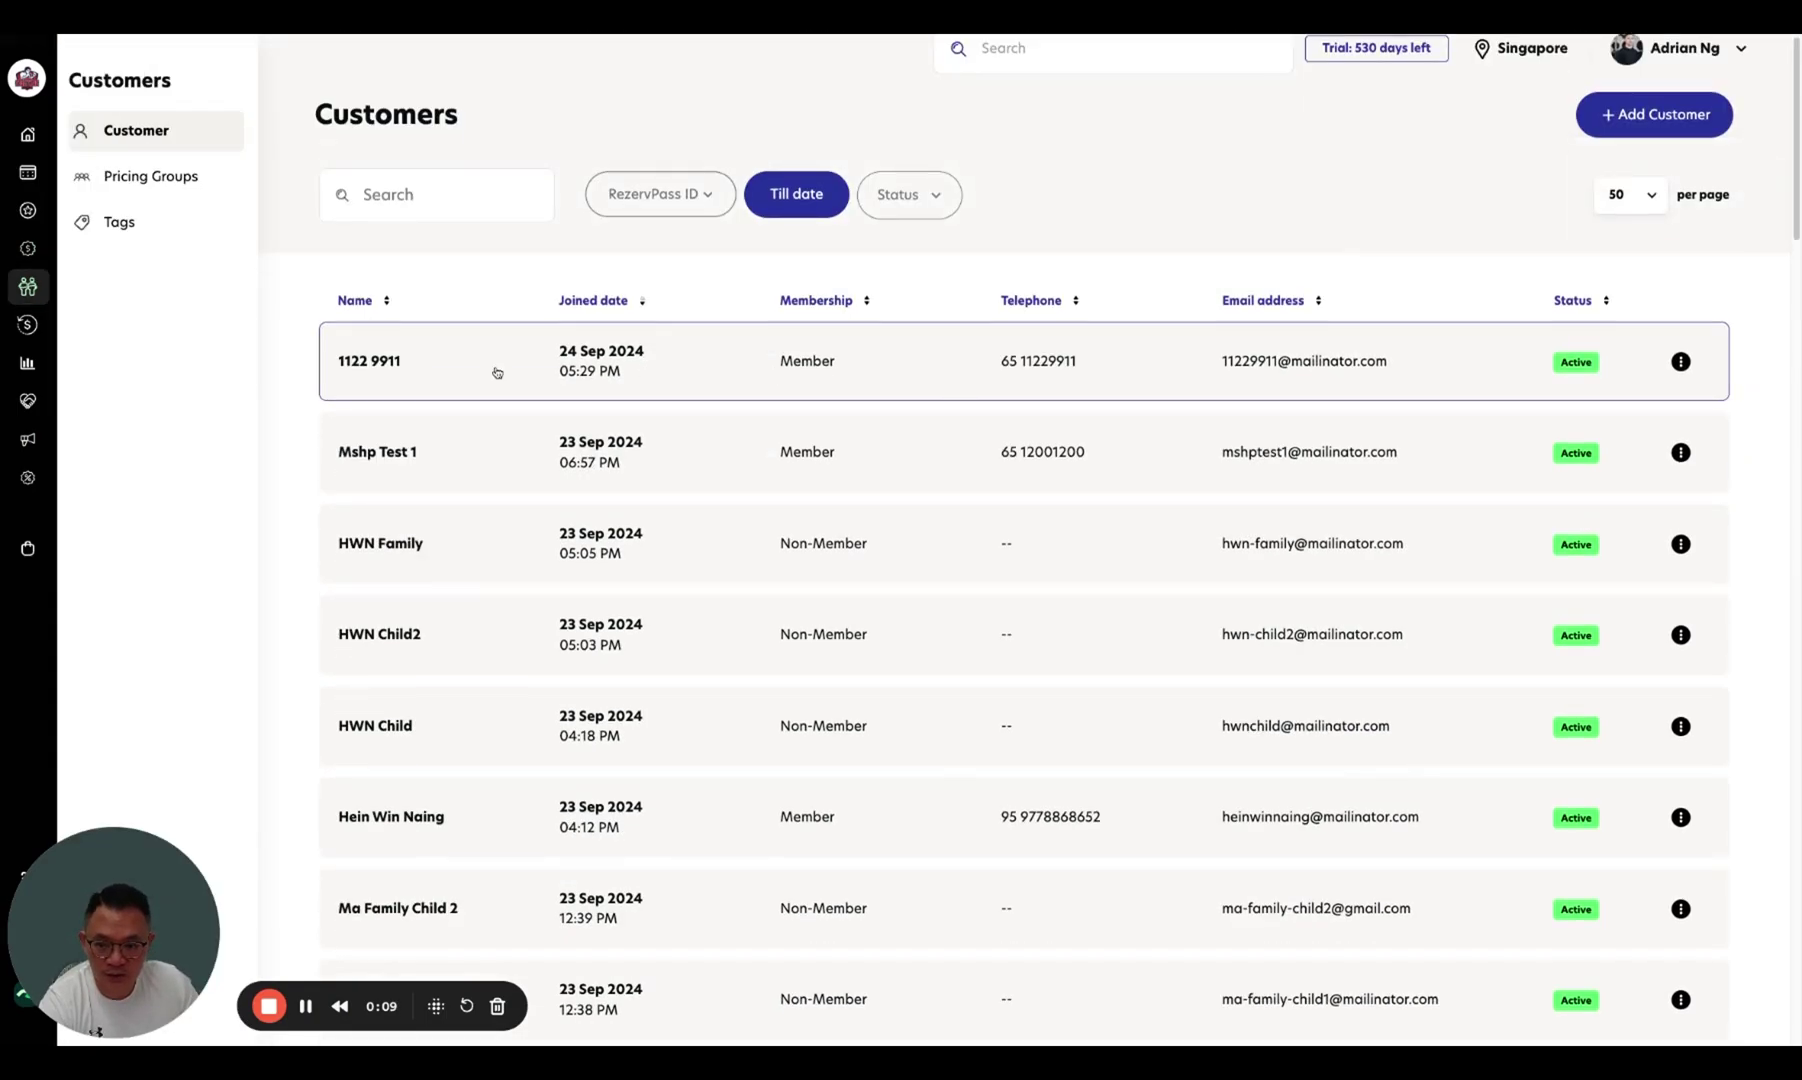
left_click(150, 236)
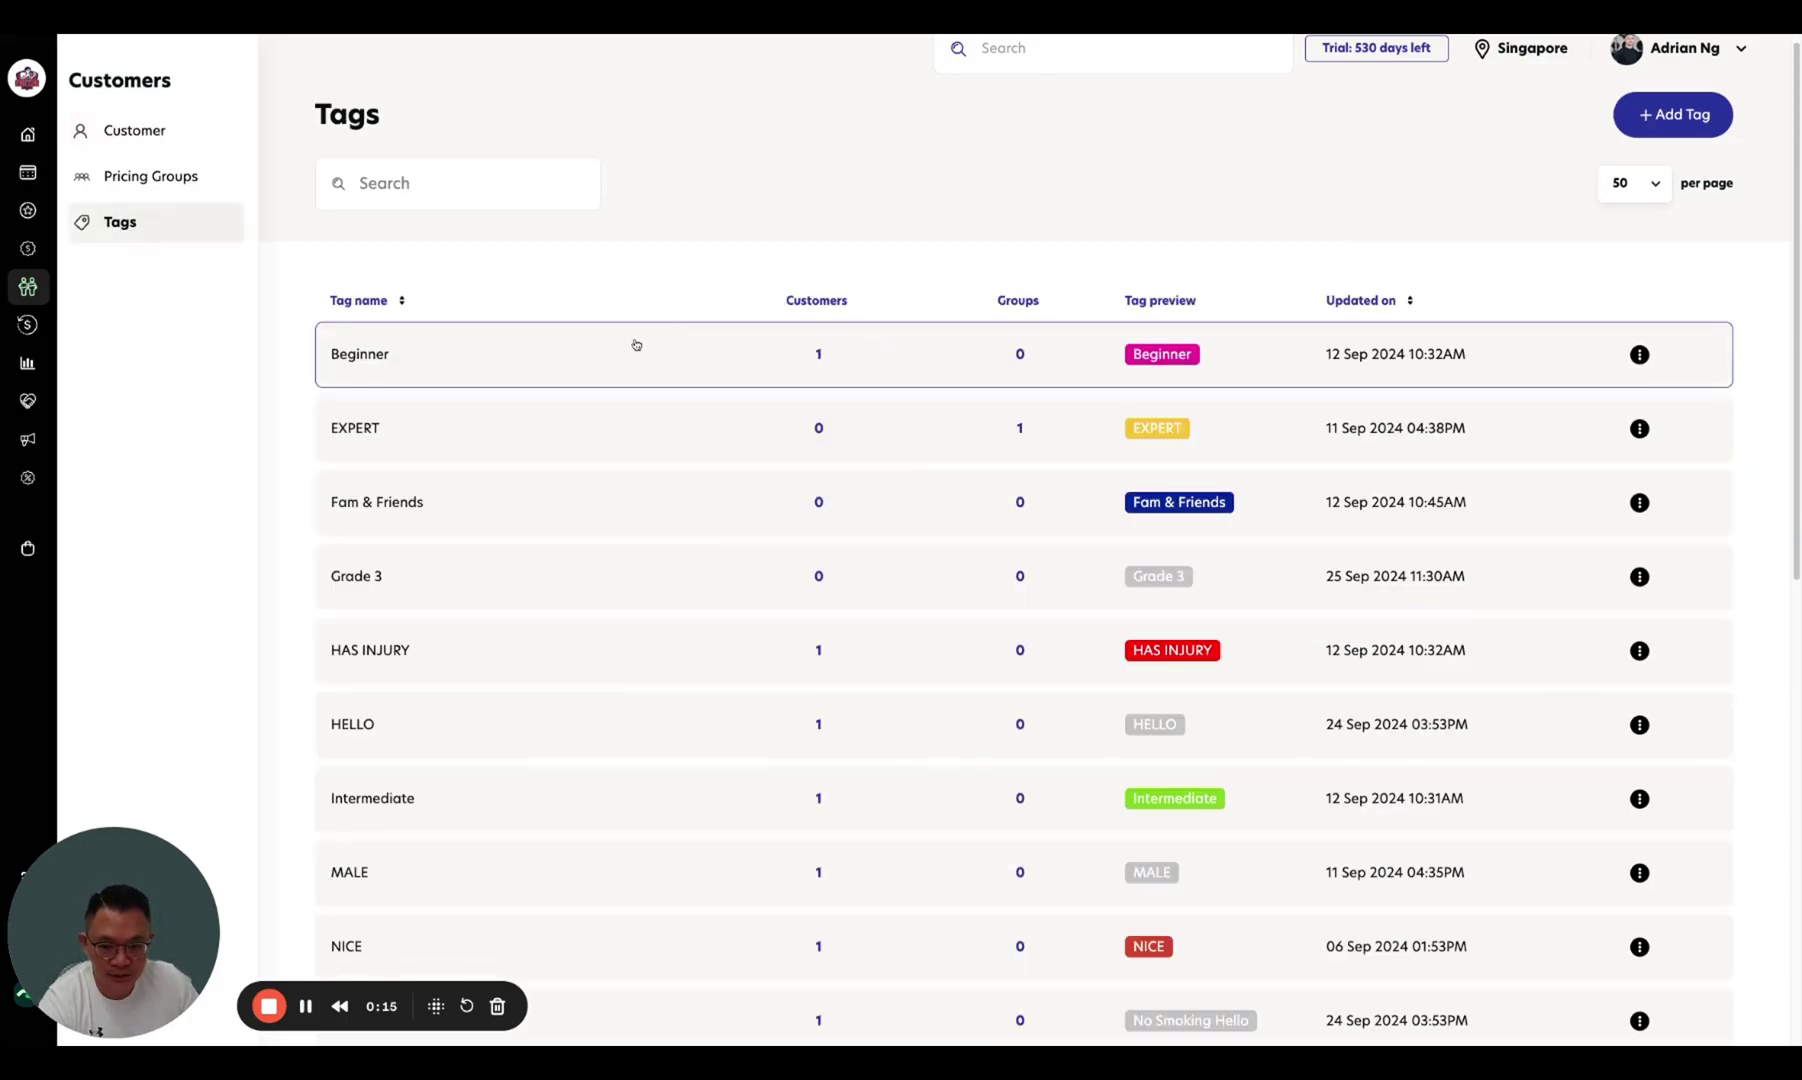
scroll(1140, 577, "down", 6)
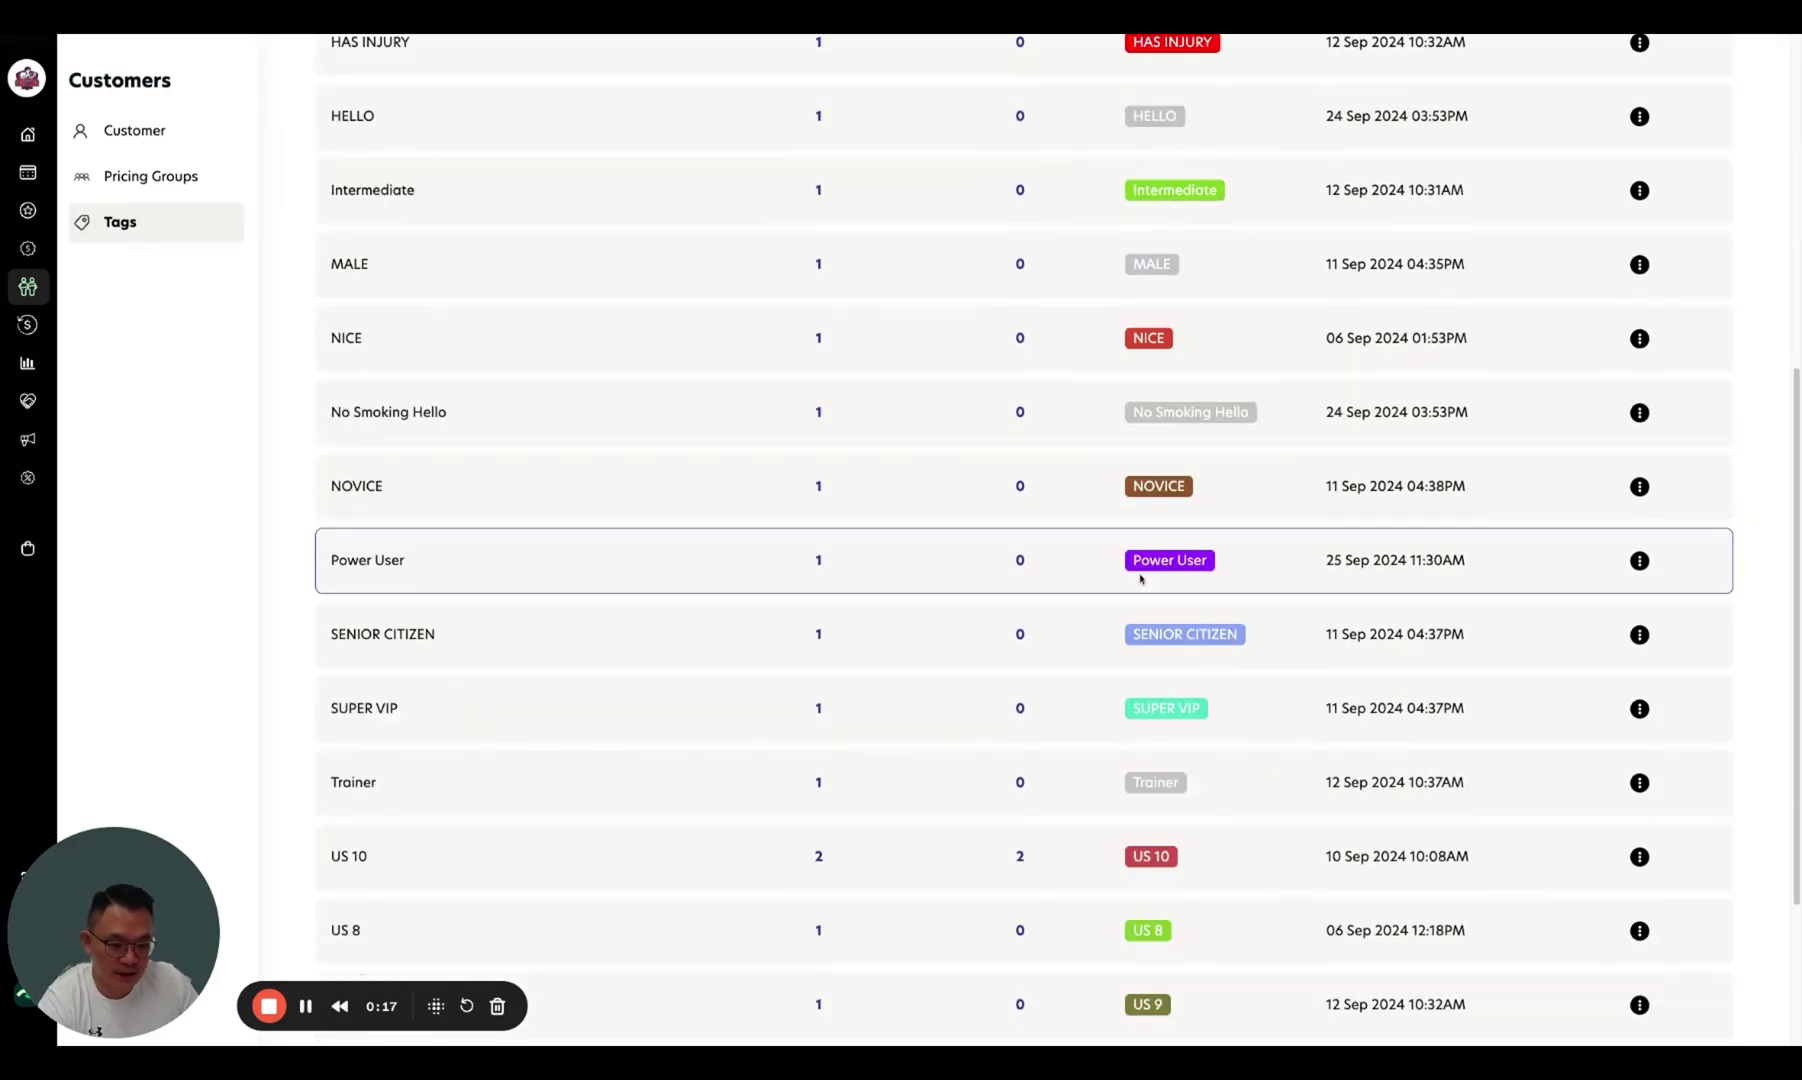
scroll(1140, 577, "up", 6)
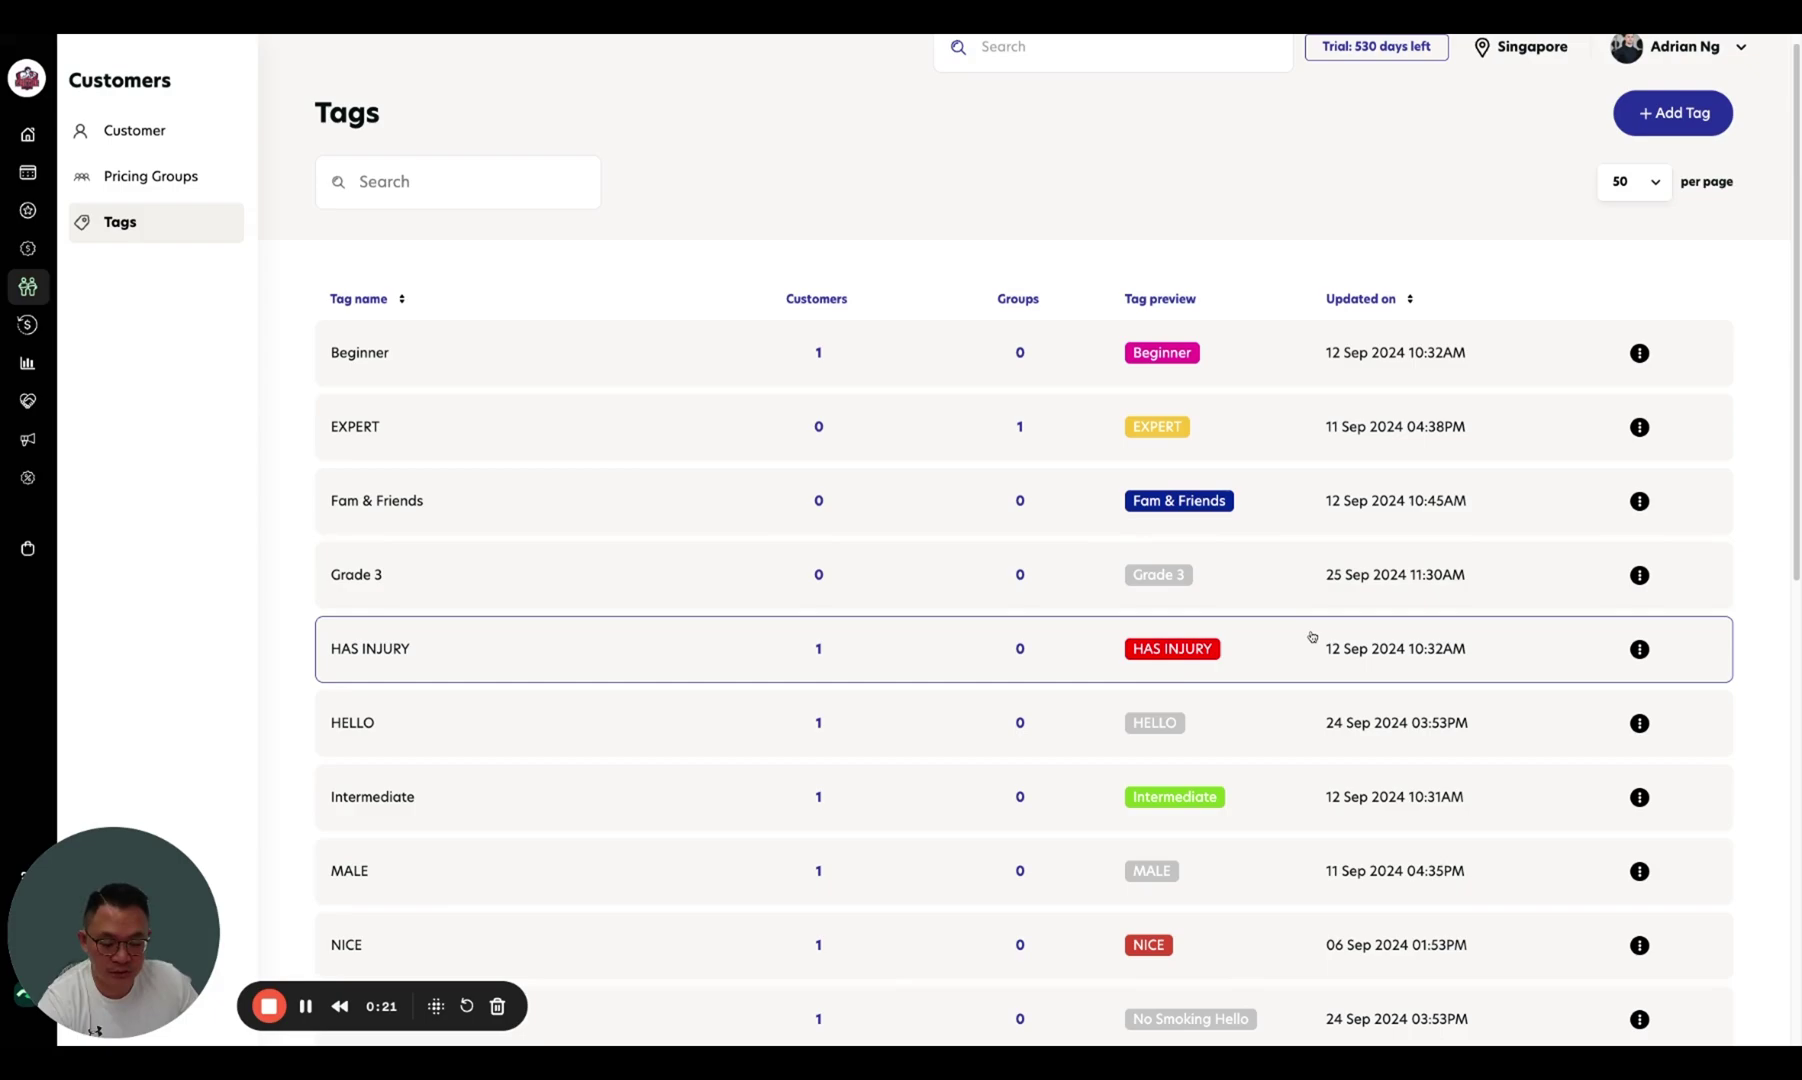
scroll(1254, 637, "down", 1)
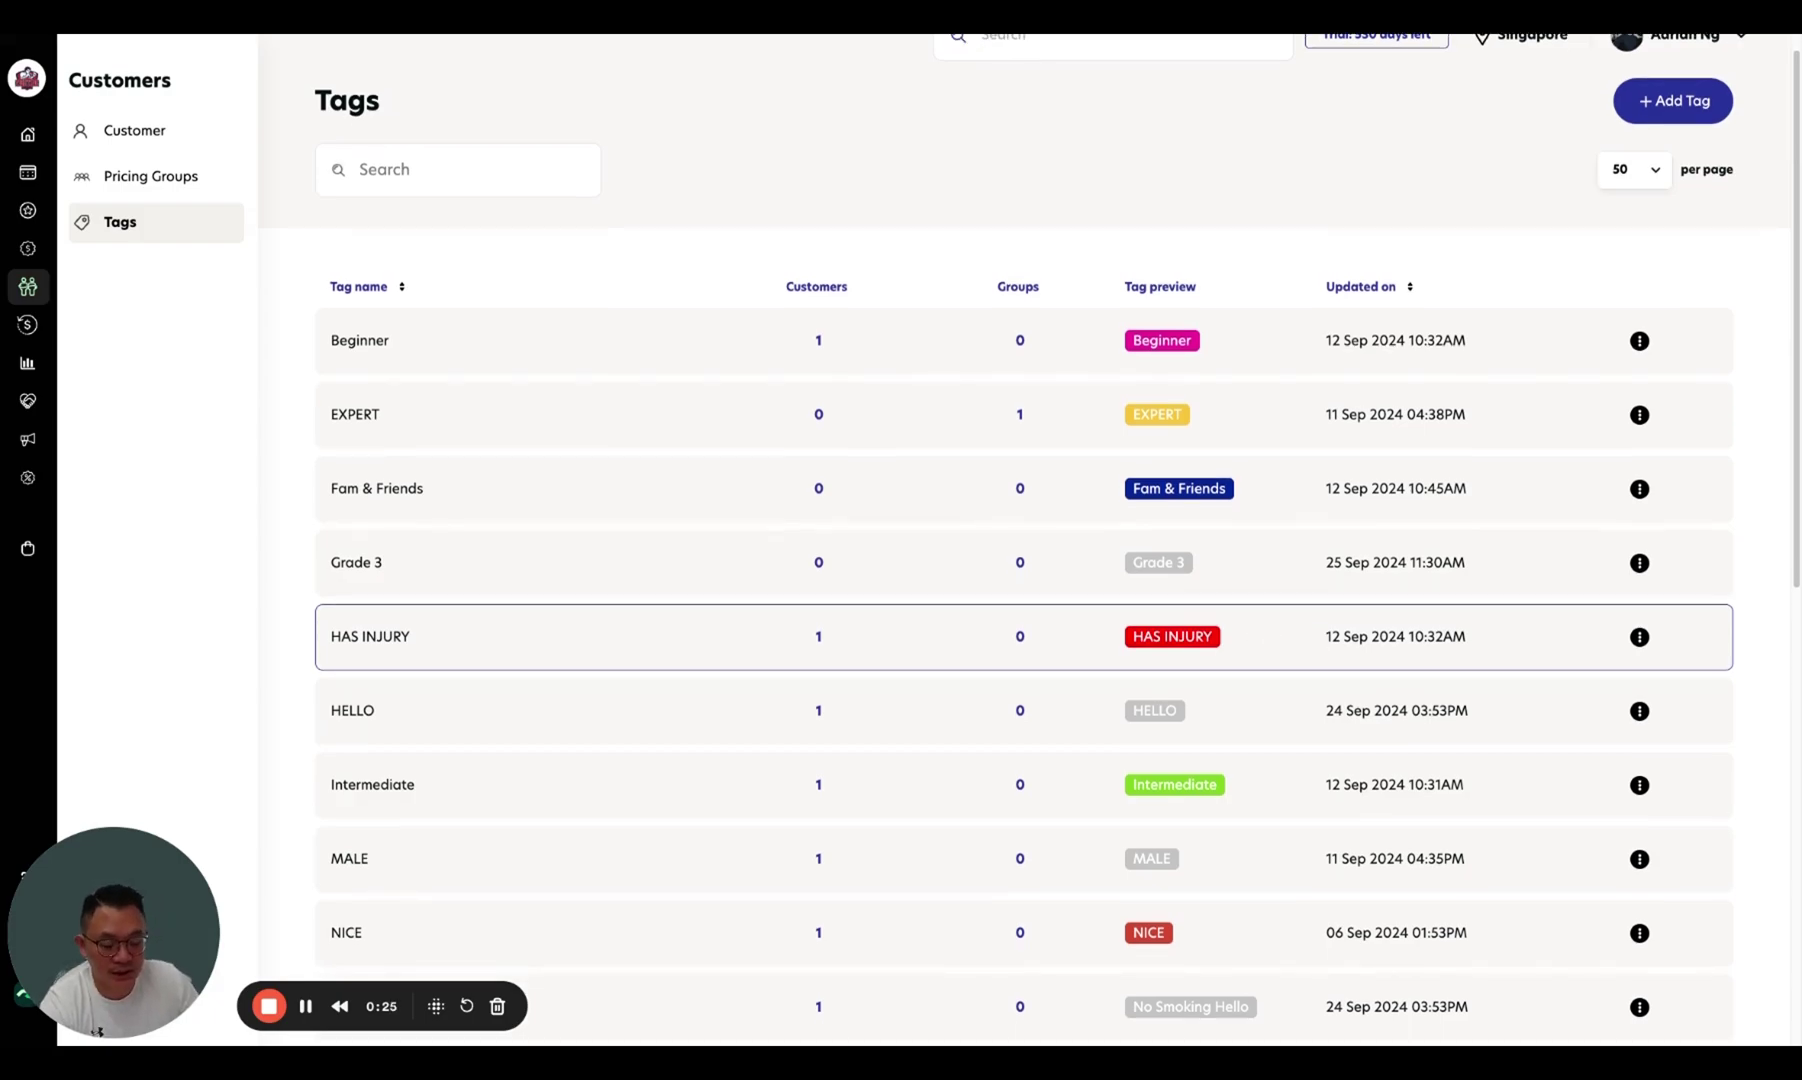
scroll(1260, 620, "down", 1)
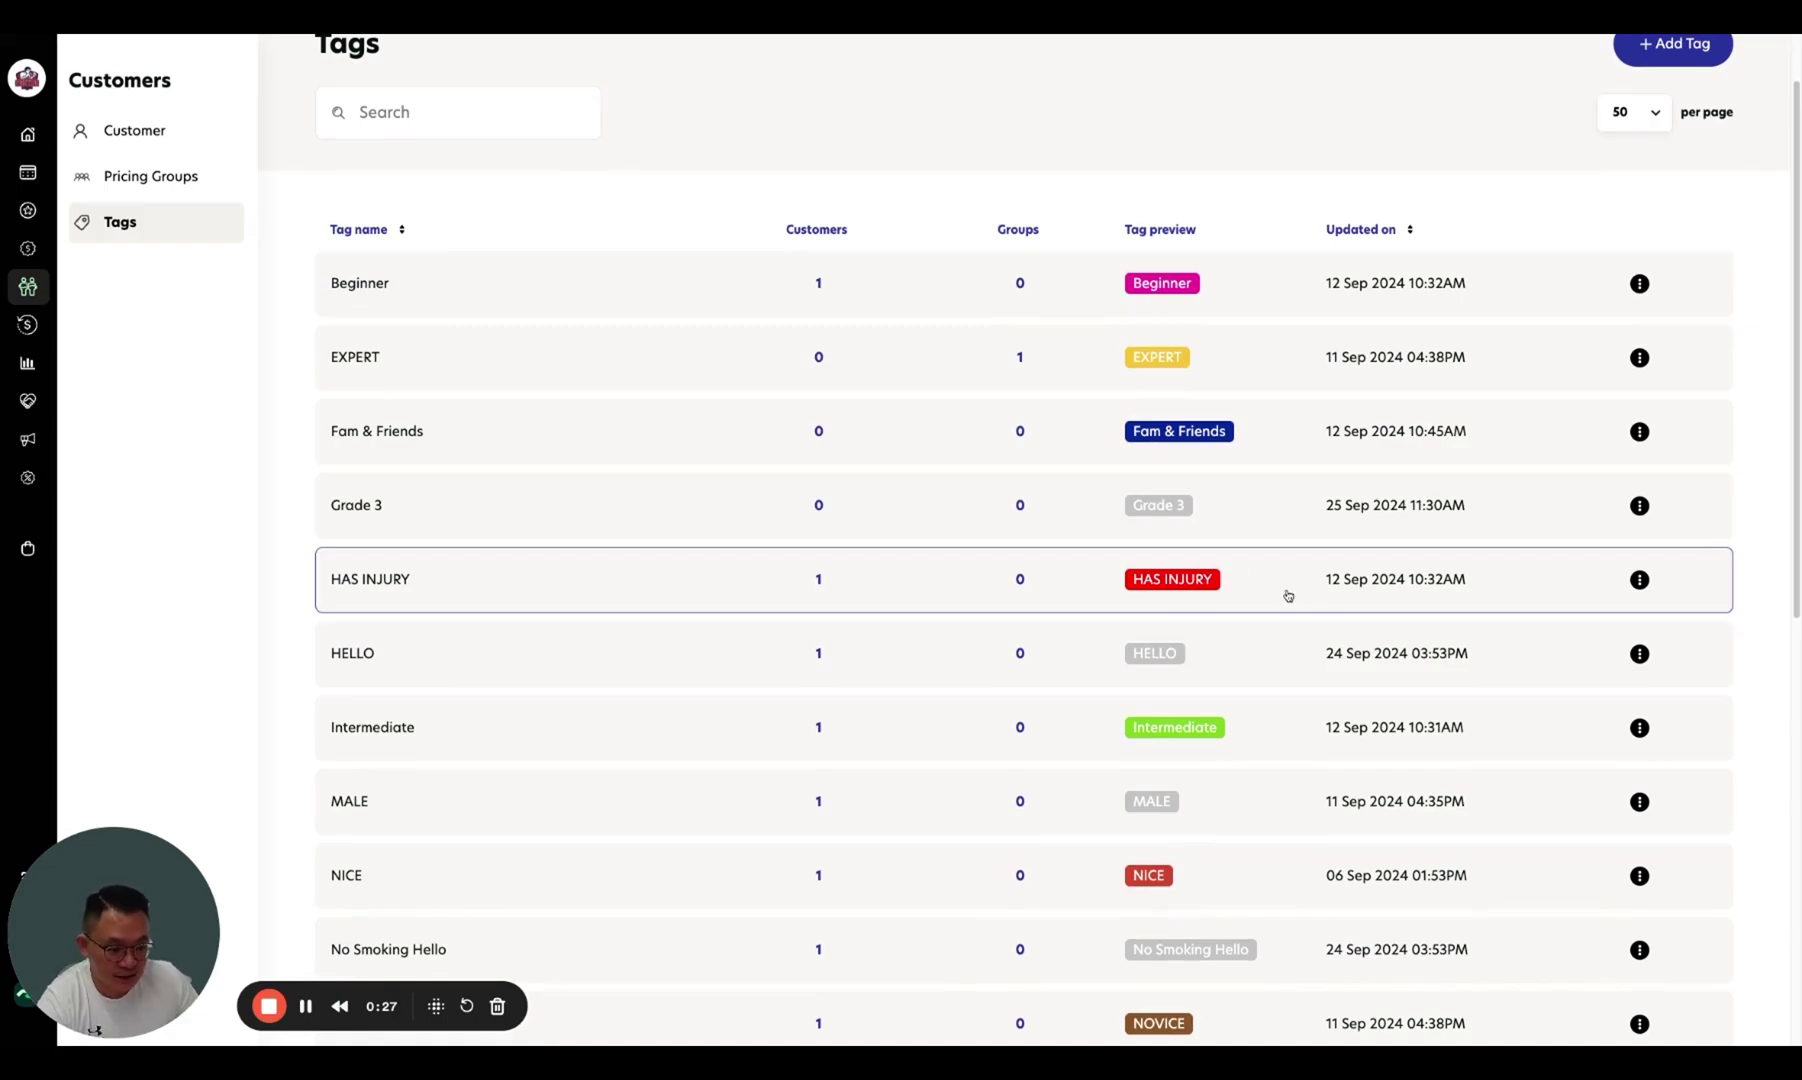
scroll(1326, 596, "down", 3)
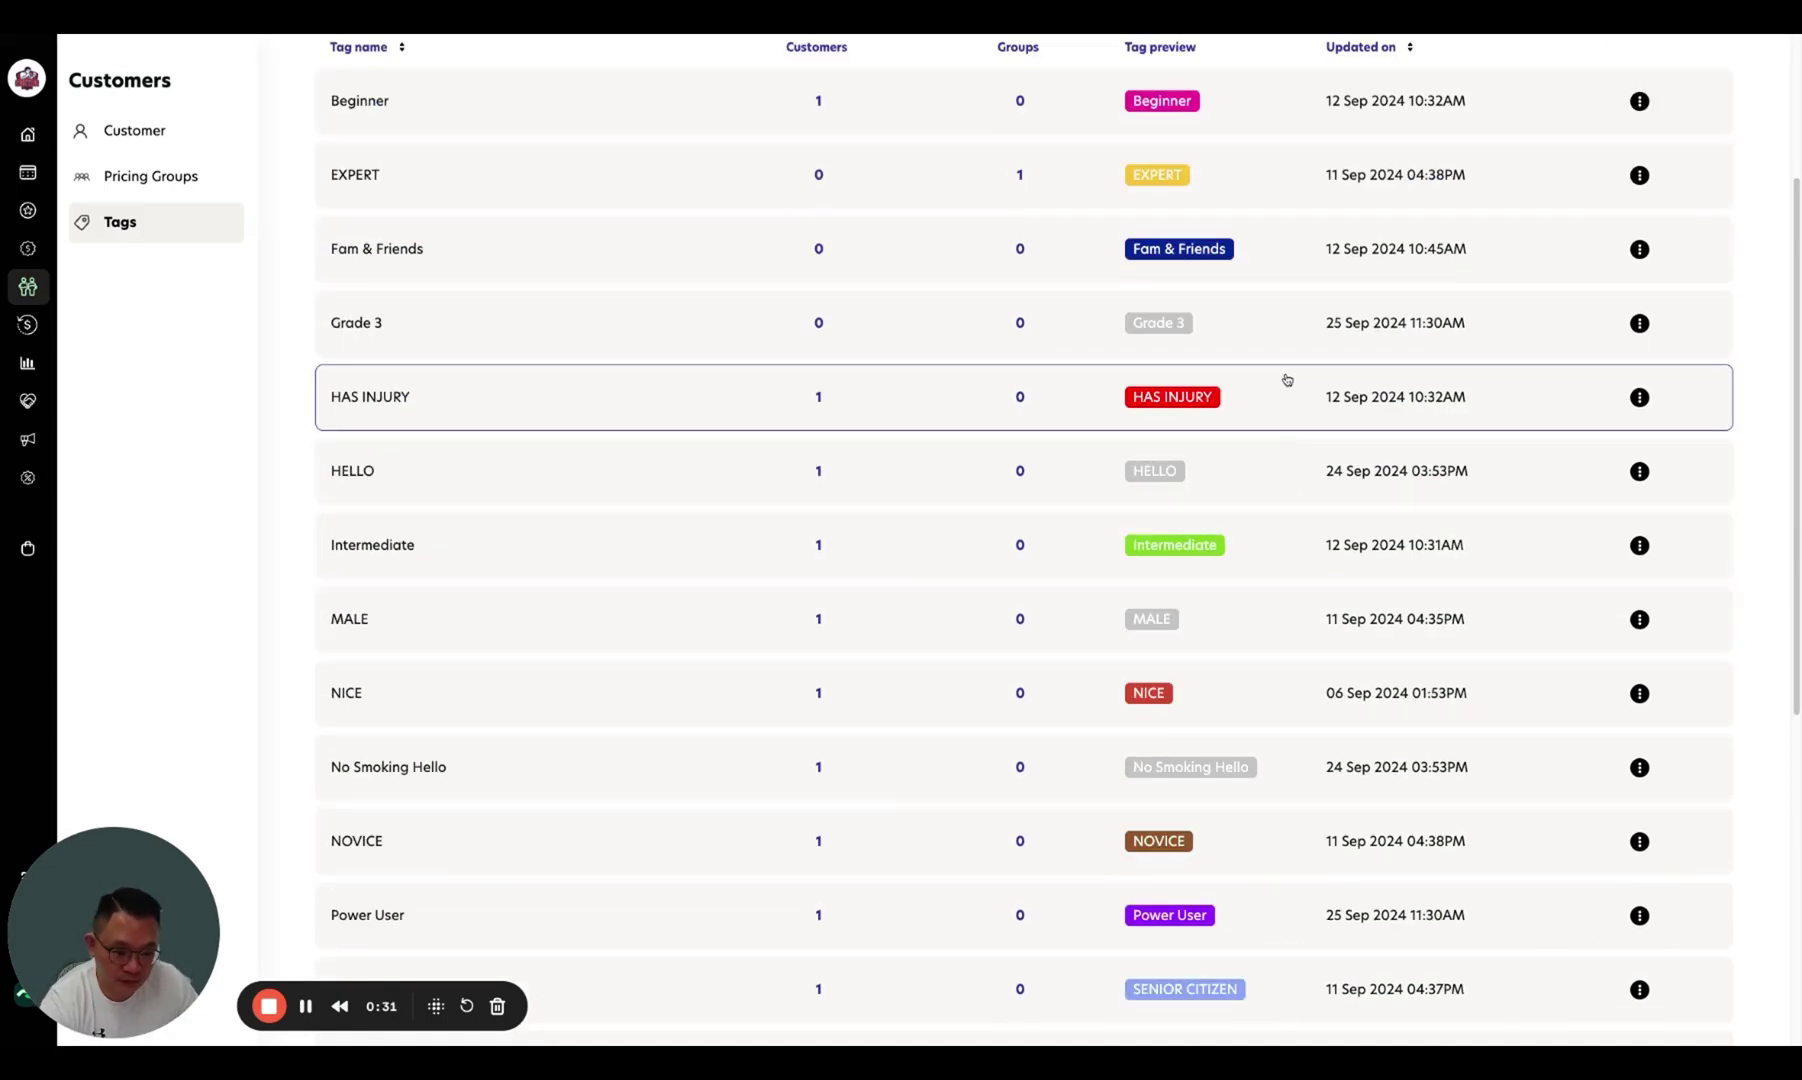
scroll(1285, 410, "down", 10)
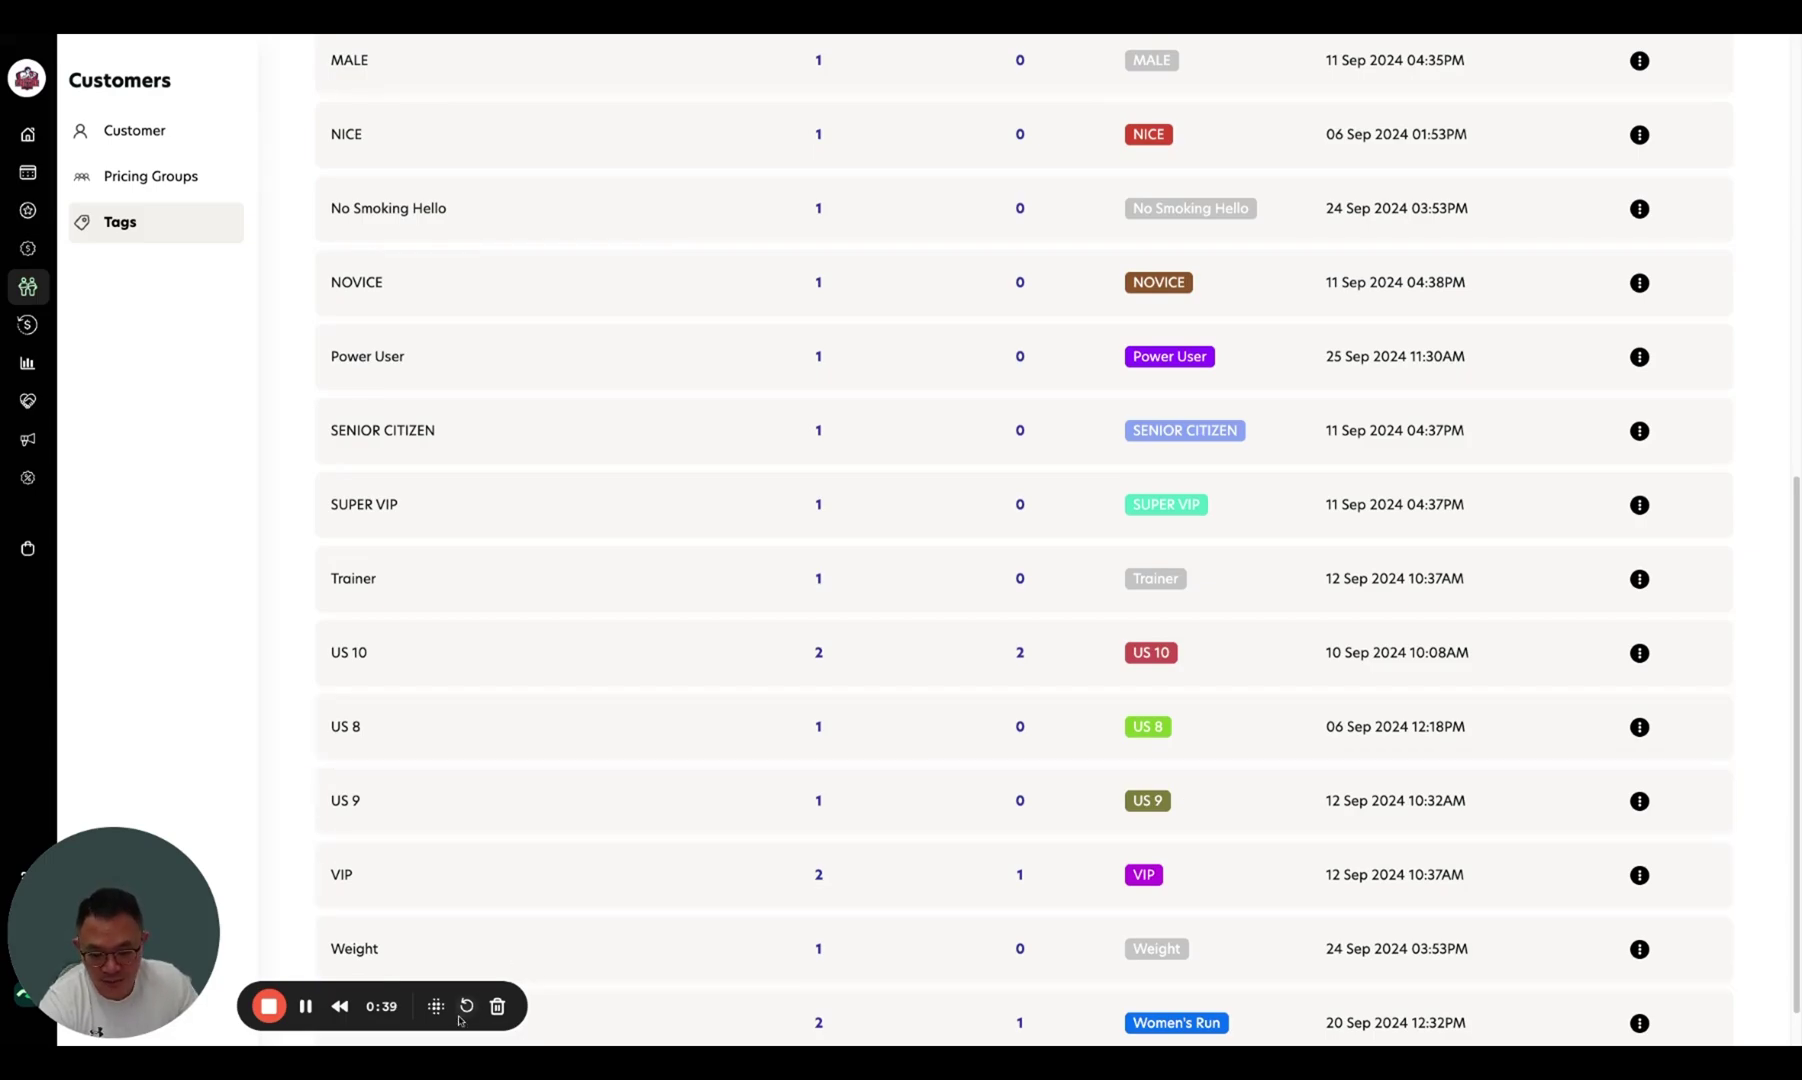
scroll(1548, 518, "down", 1)
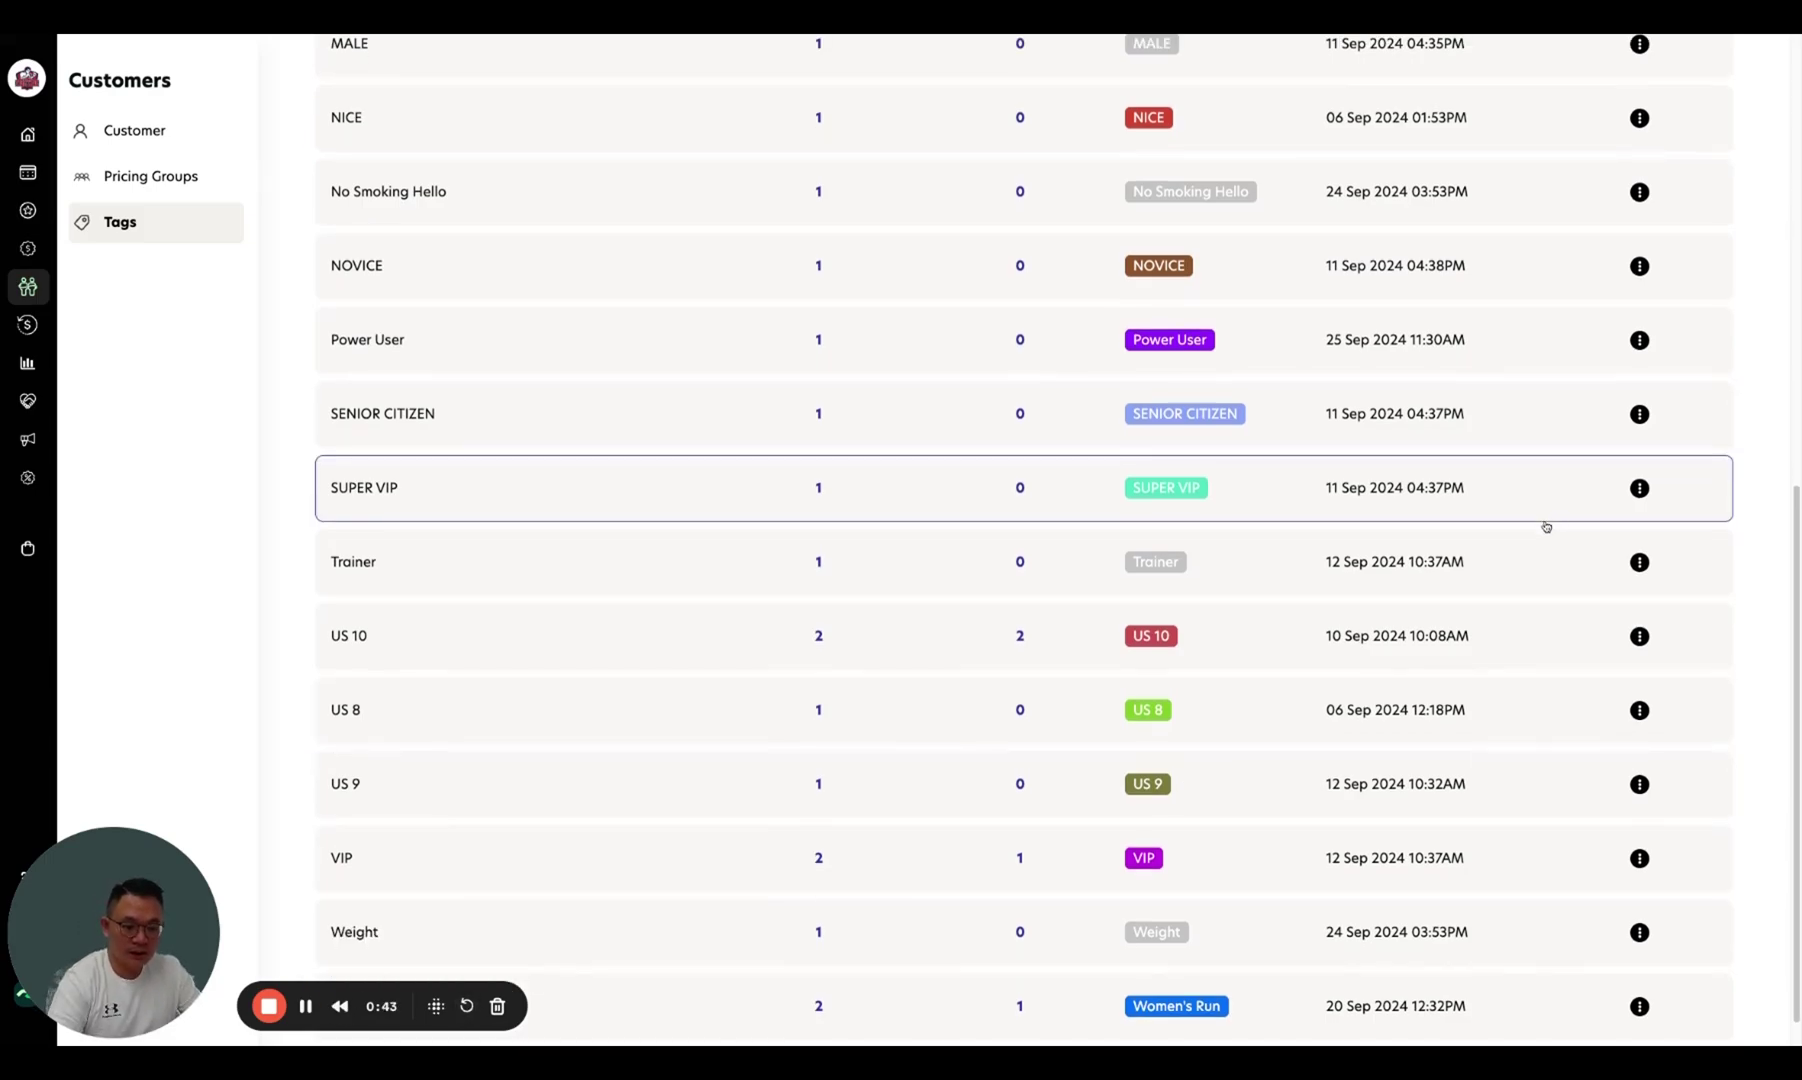
scroll(1458, 518, "down", 1)
scroll(1455, 525, "down", 1)
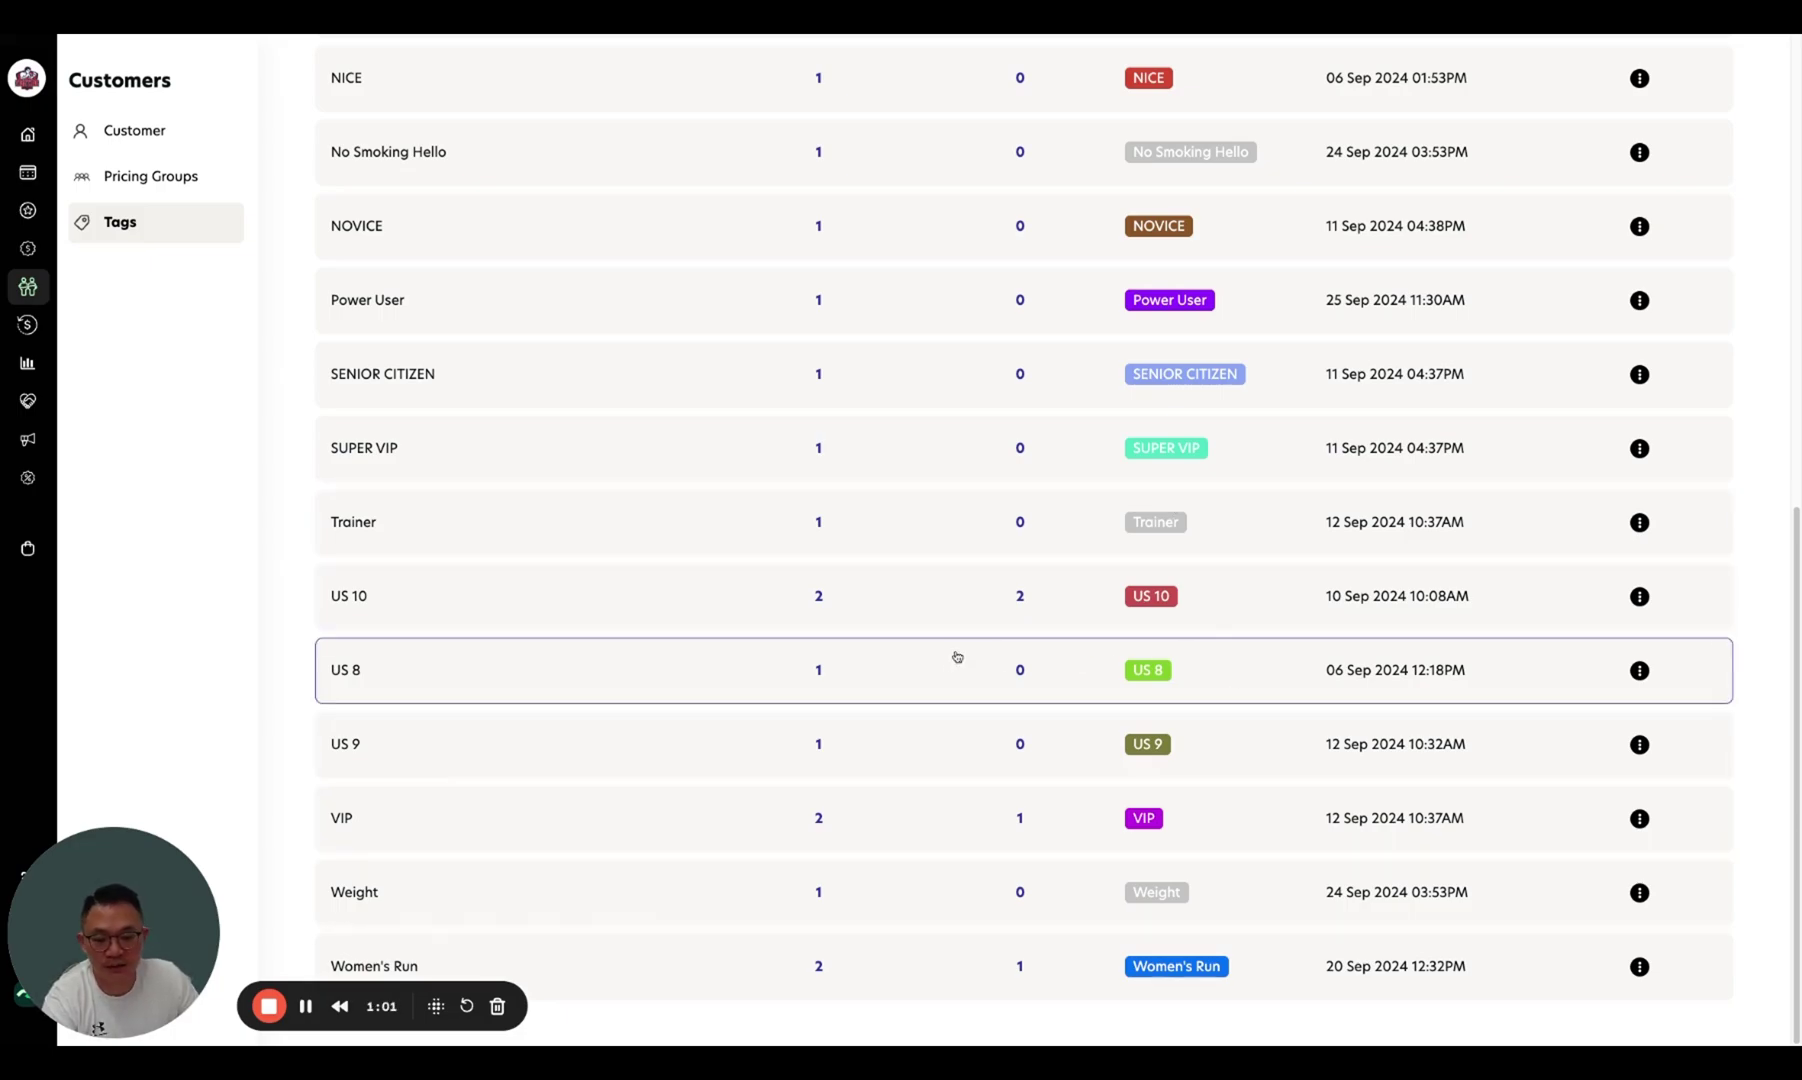
scroll(840, 645, "up", 10)
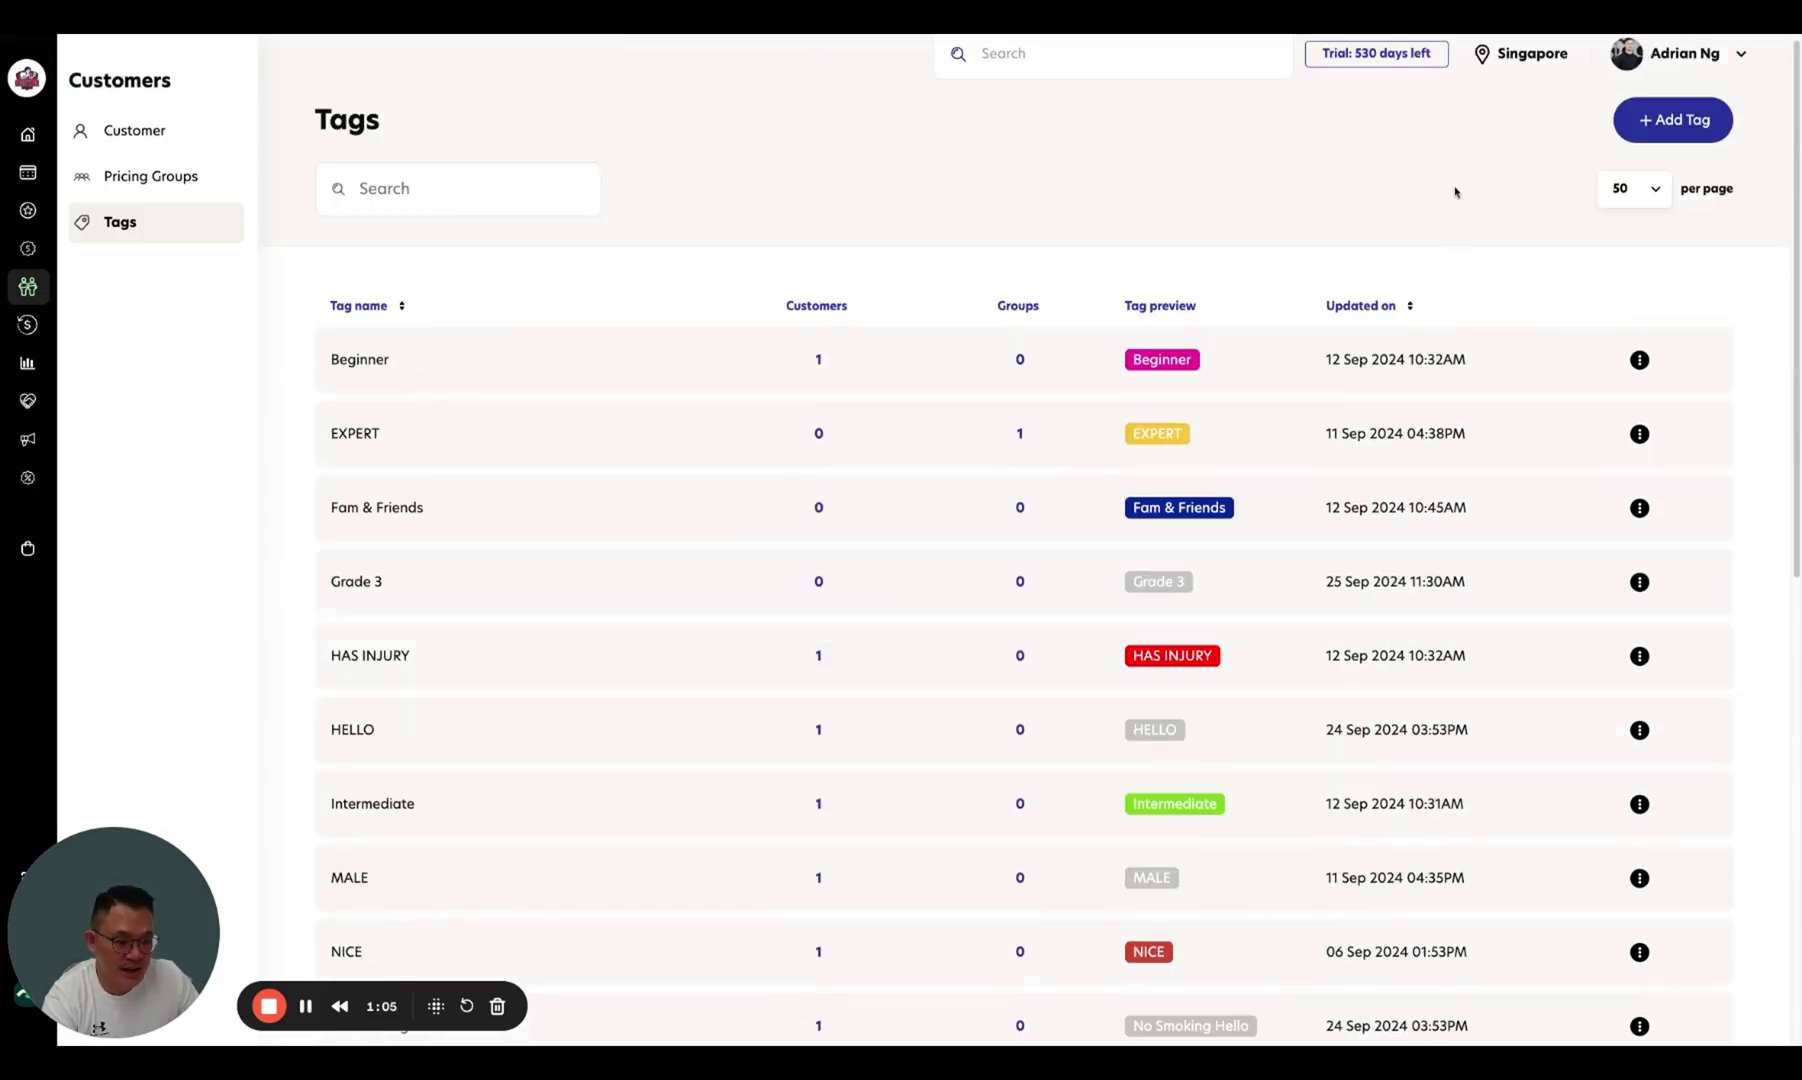
- Create a tag named NEWBIE with a red colour
left_click(1683, 124)
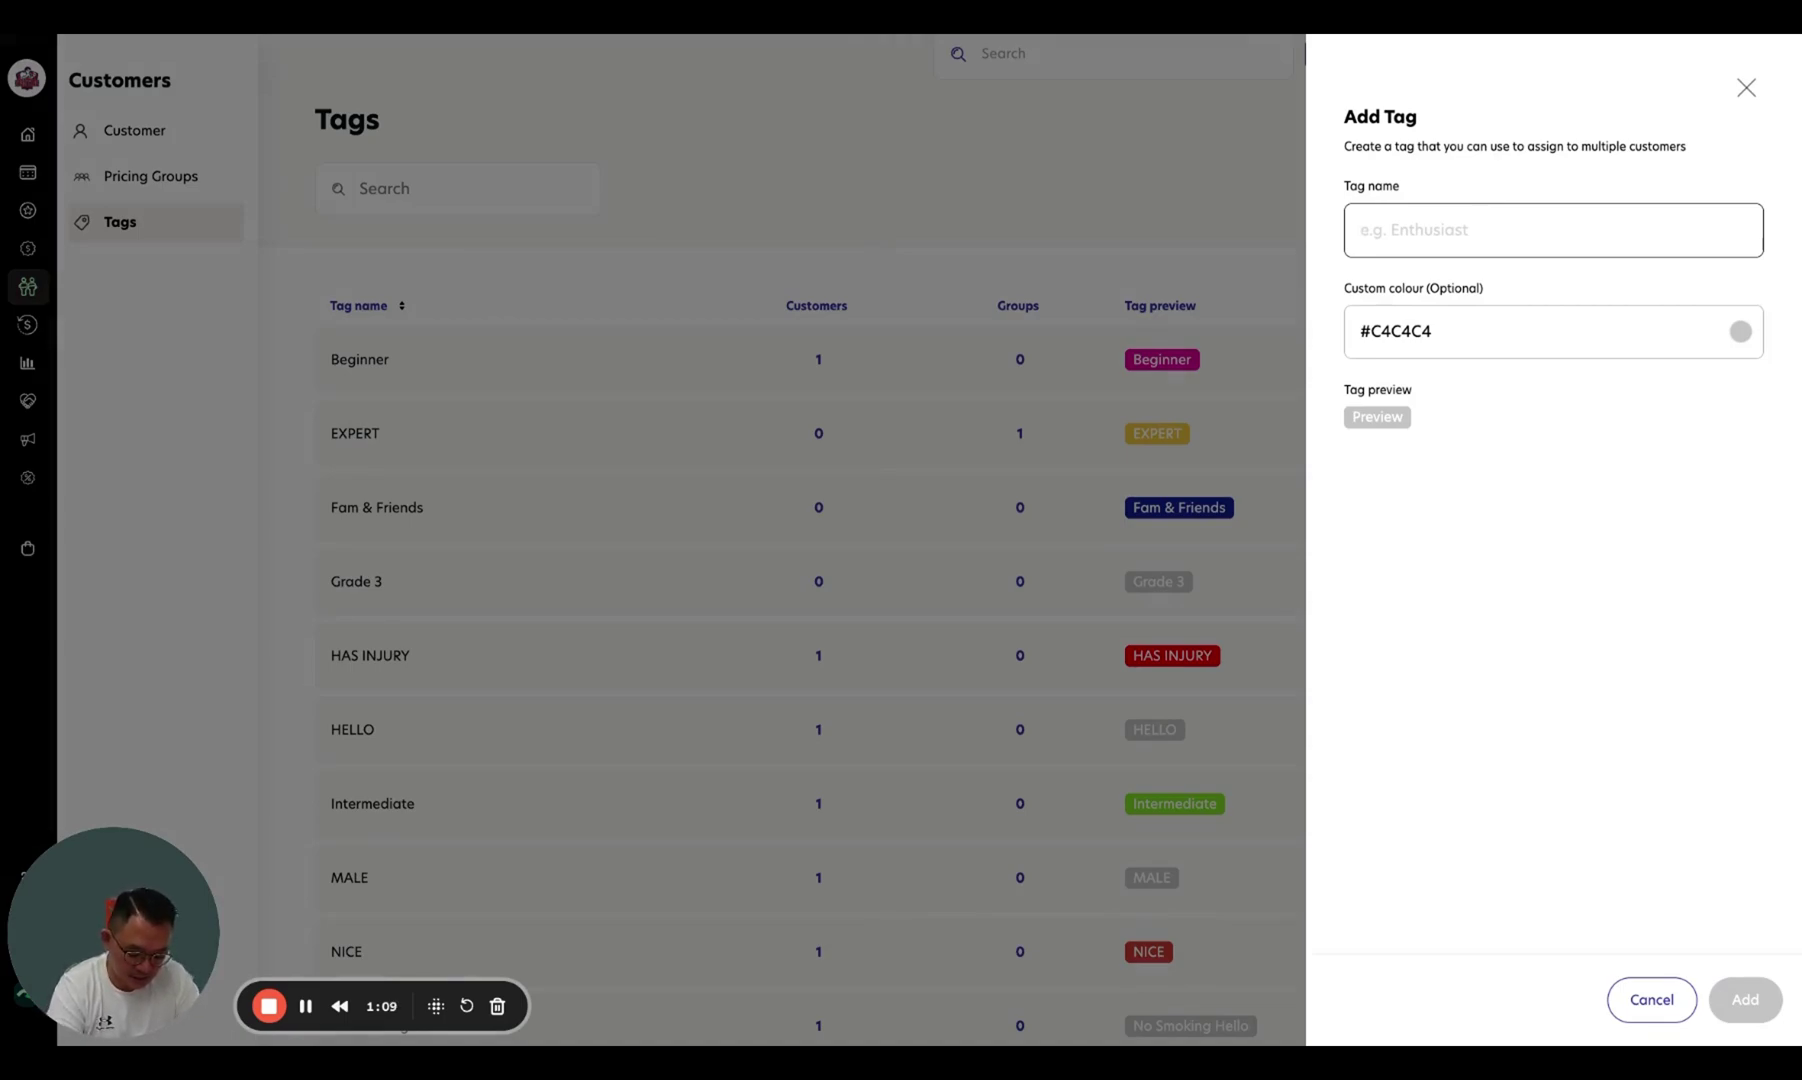
type("NEWBIE")
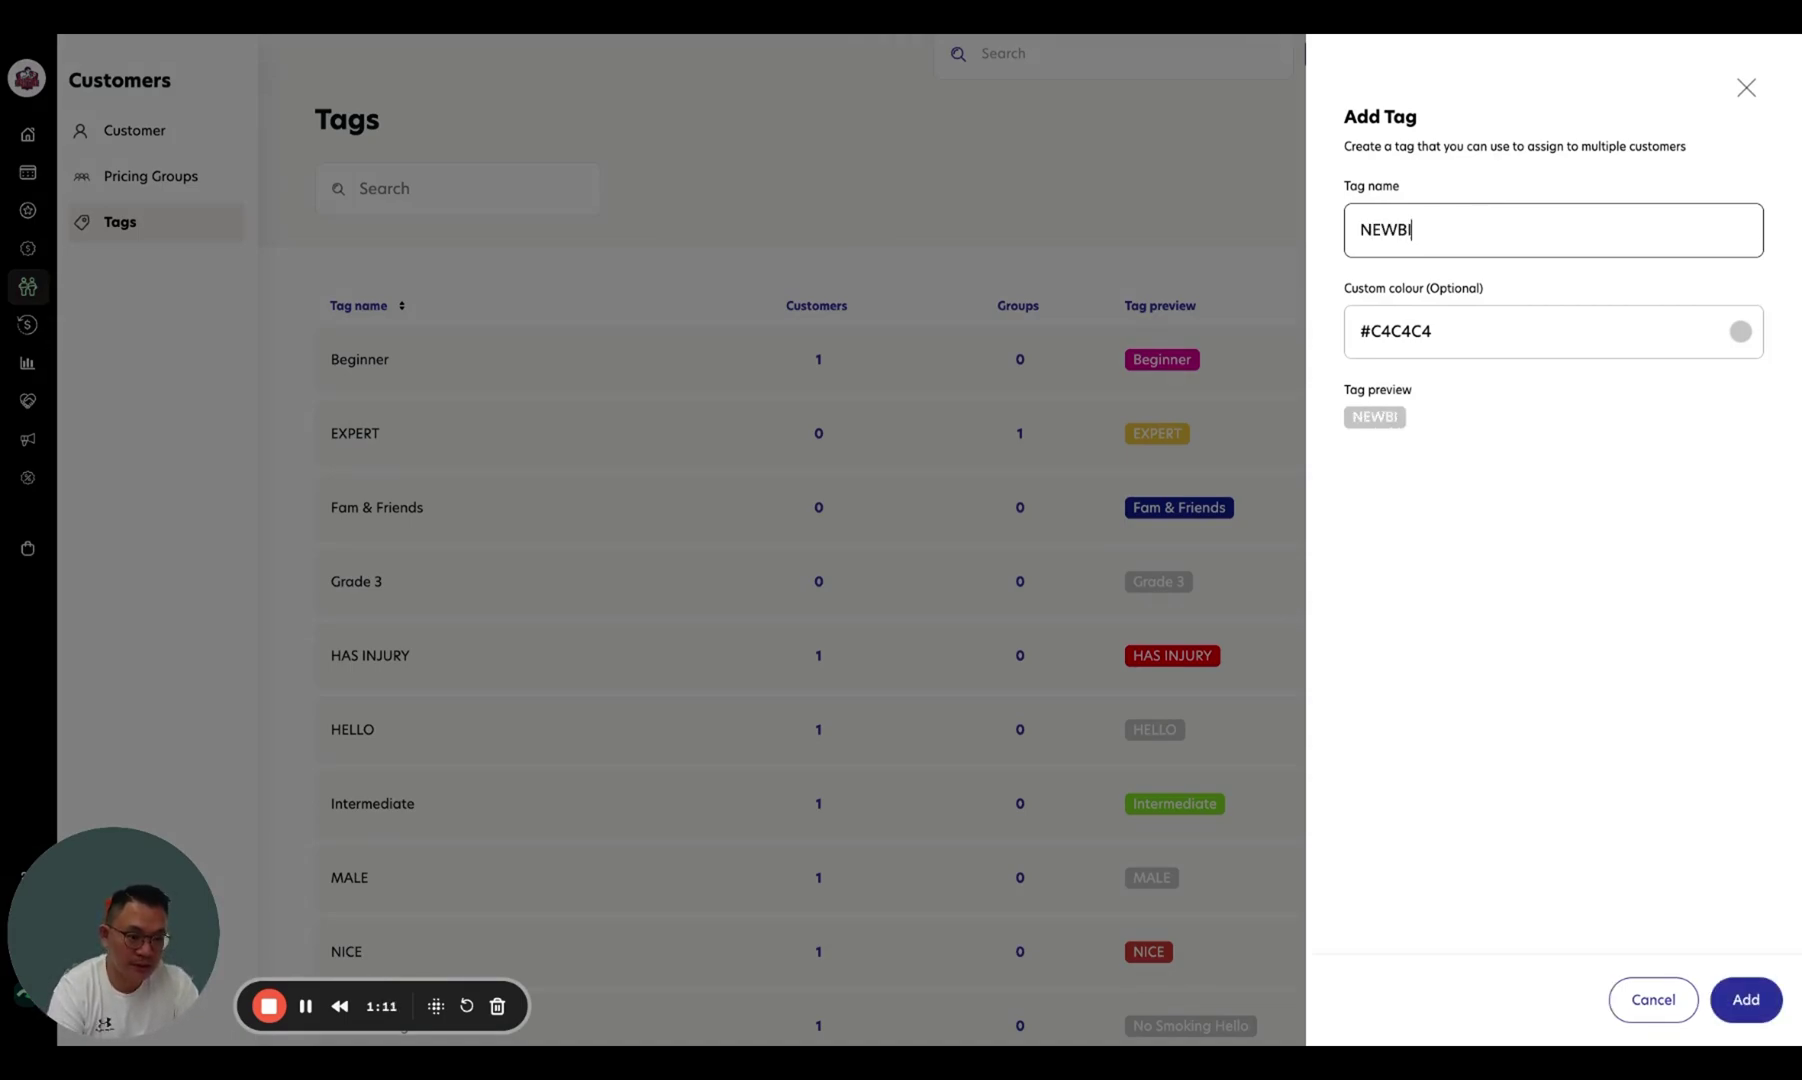
left_click(1741, 332)
left_click_drag(1730, 385, 1752, 362)
left_click(1508, 517)
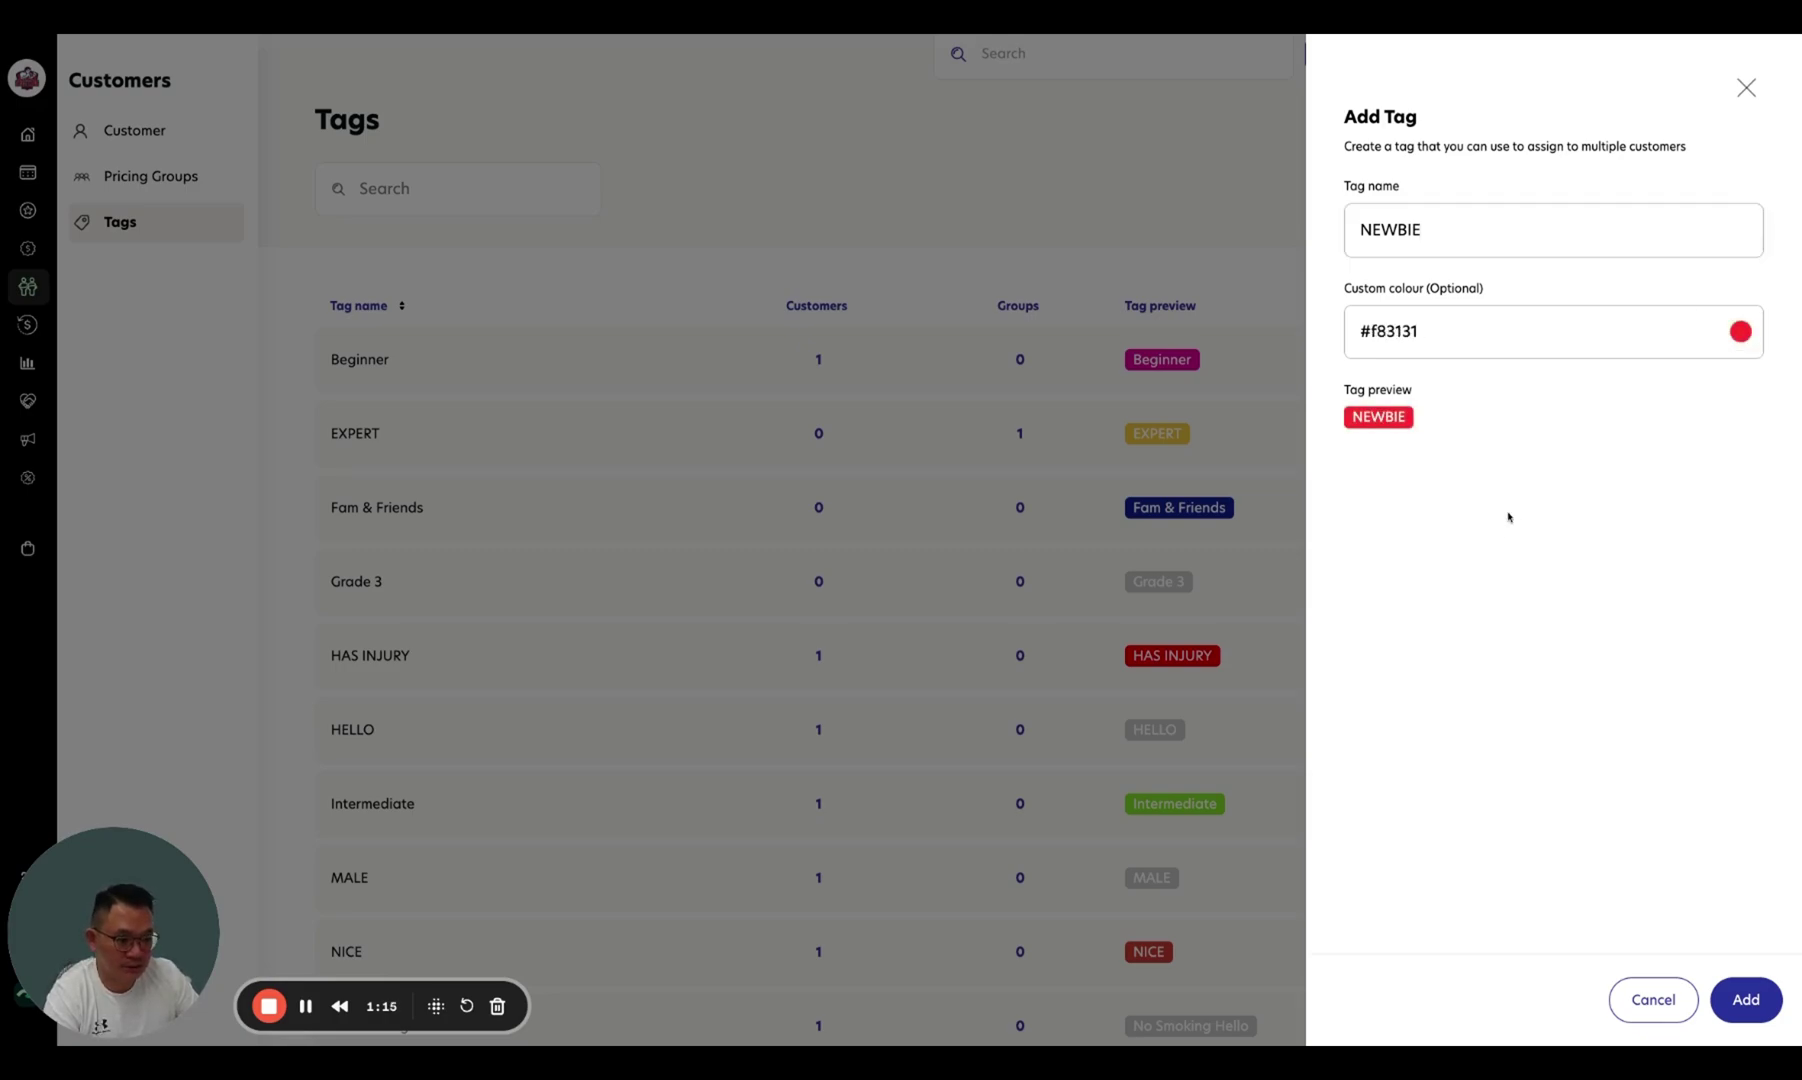
left_click(1746, 999)
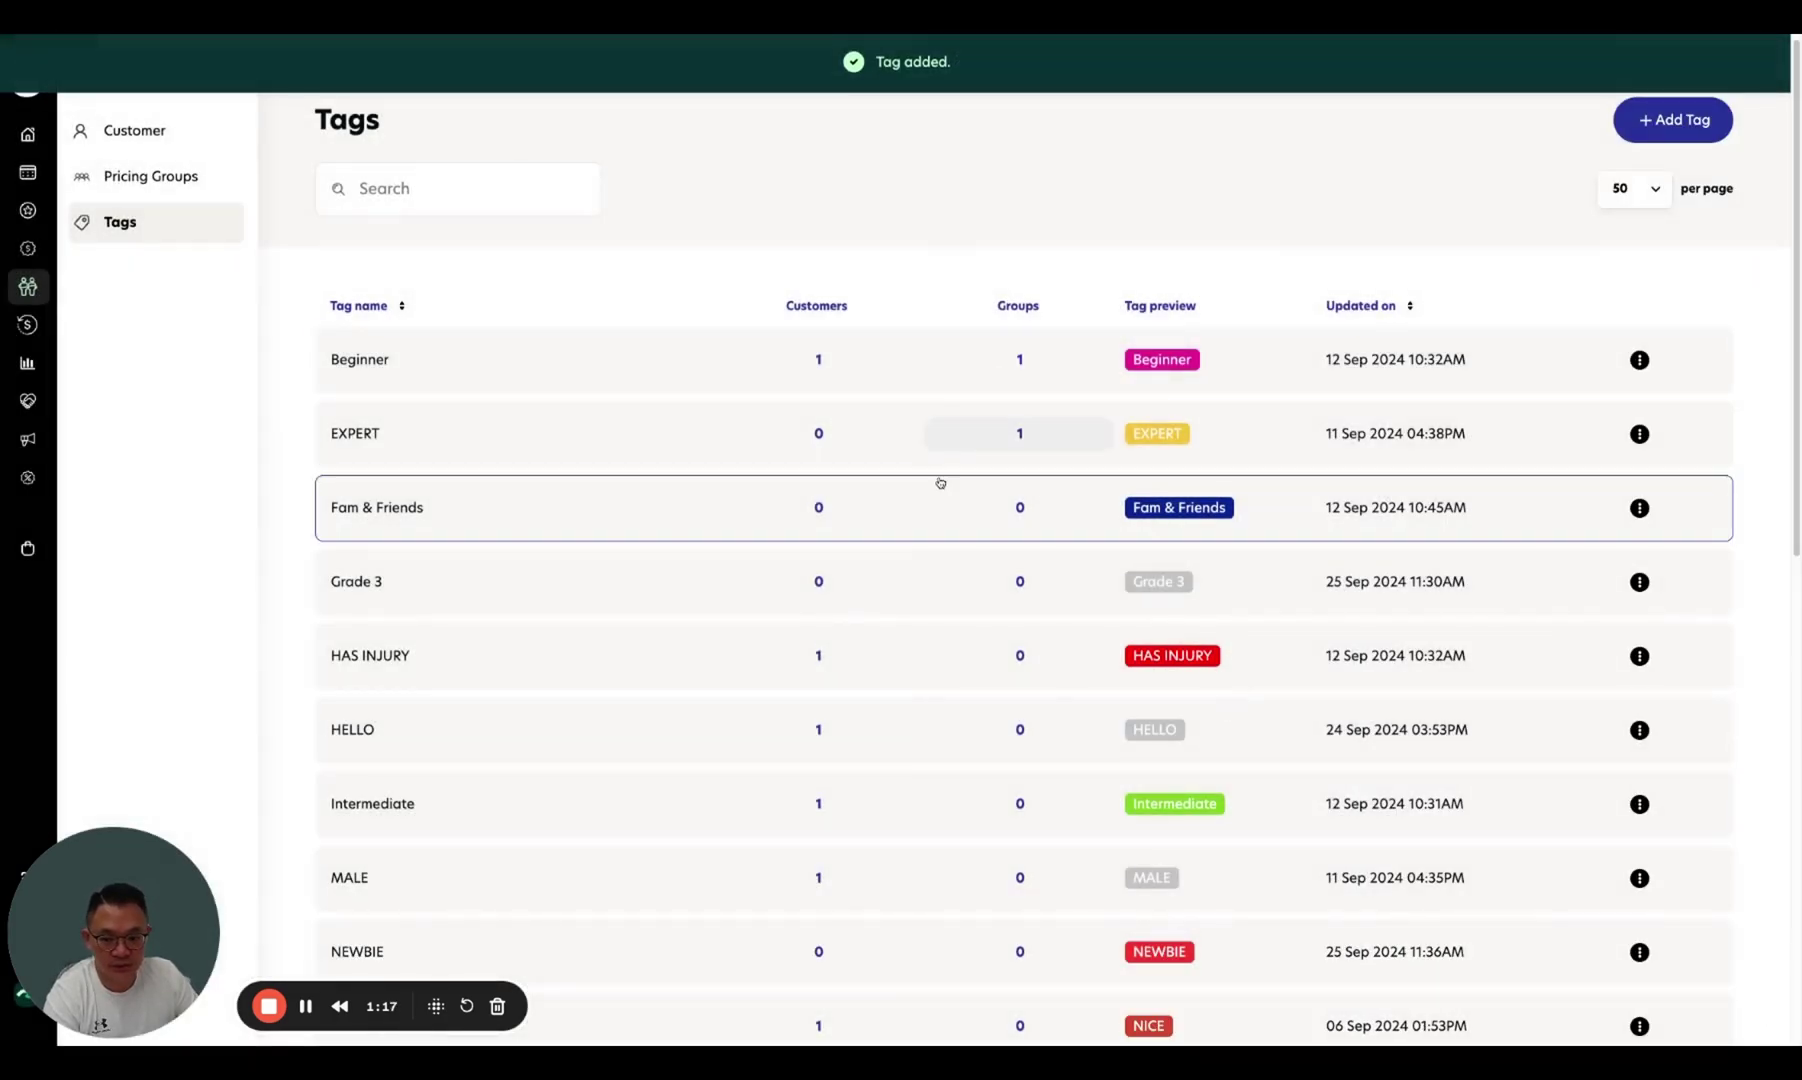
- Edit the NEWBIE tag to a lighter, softer red and save it
scroll(949, 573, "down", 10)
scroll(949, 575, "up", 5)
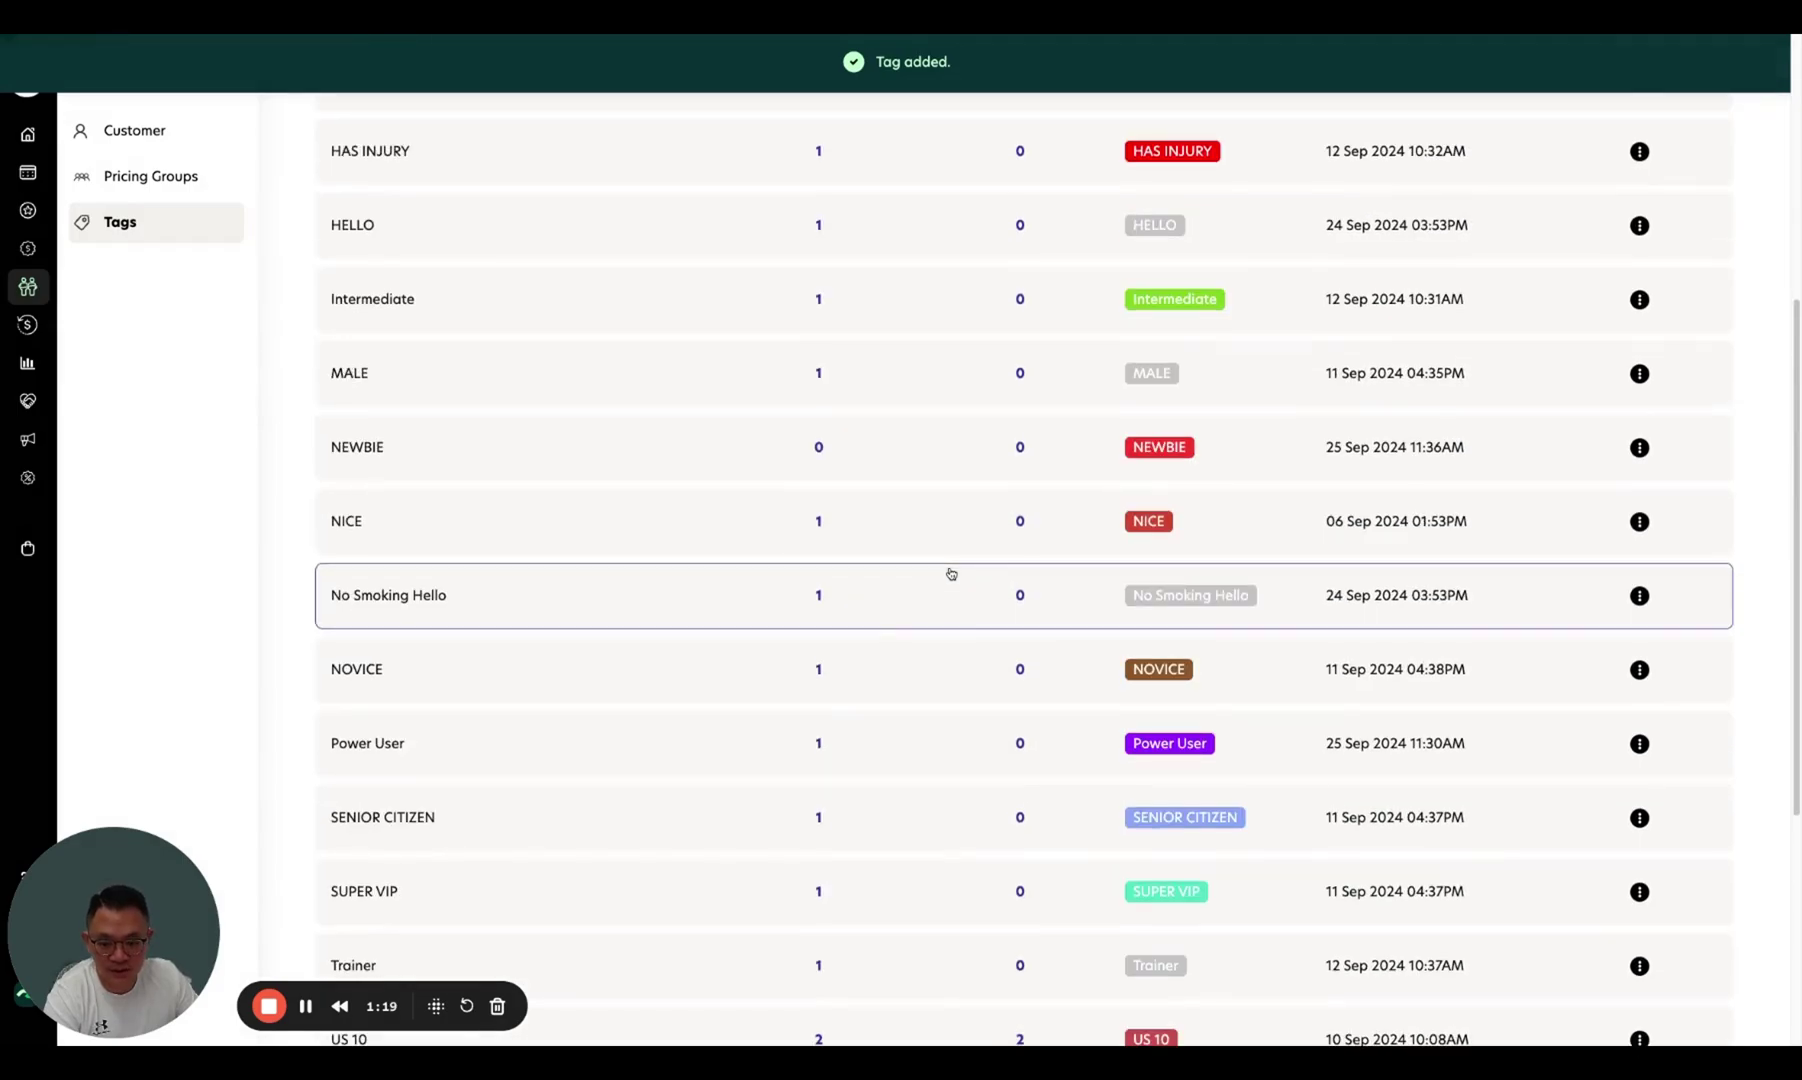
left_click(1450, 456)
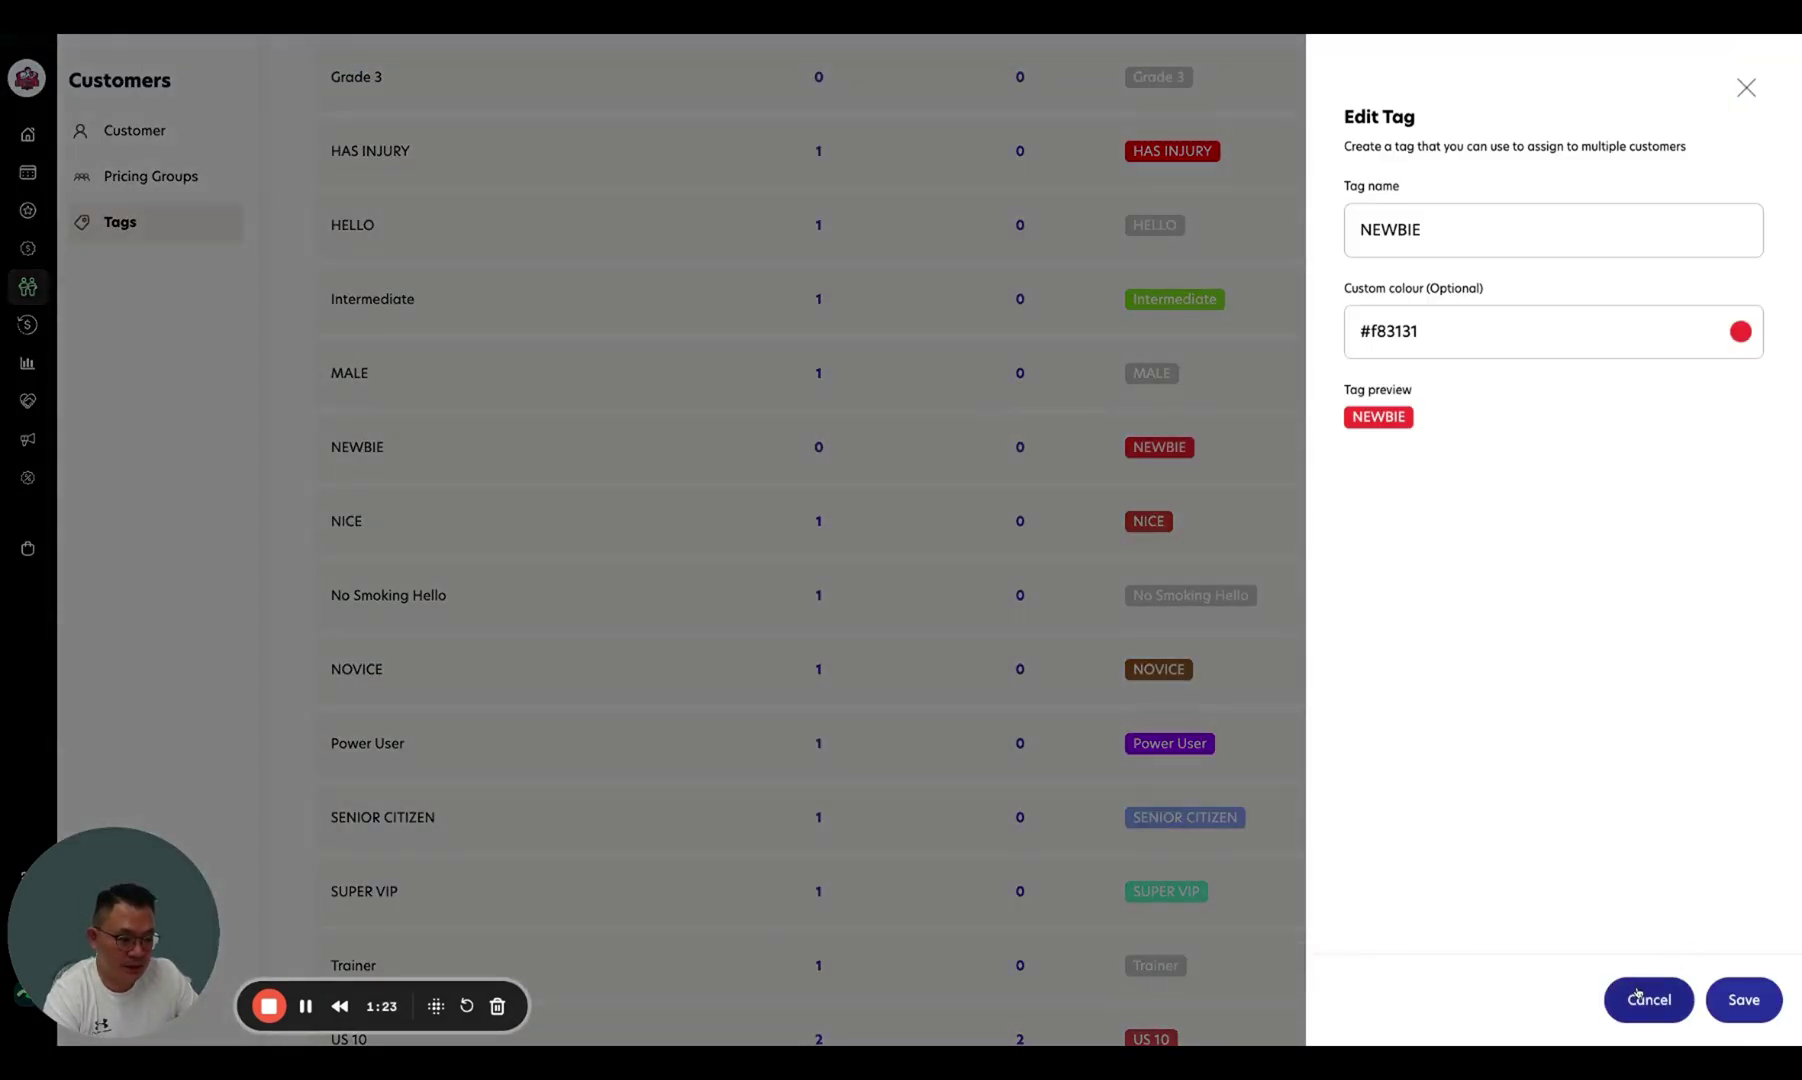
left_click(1741, 331)
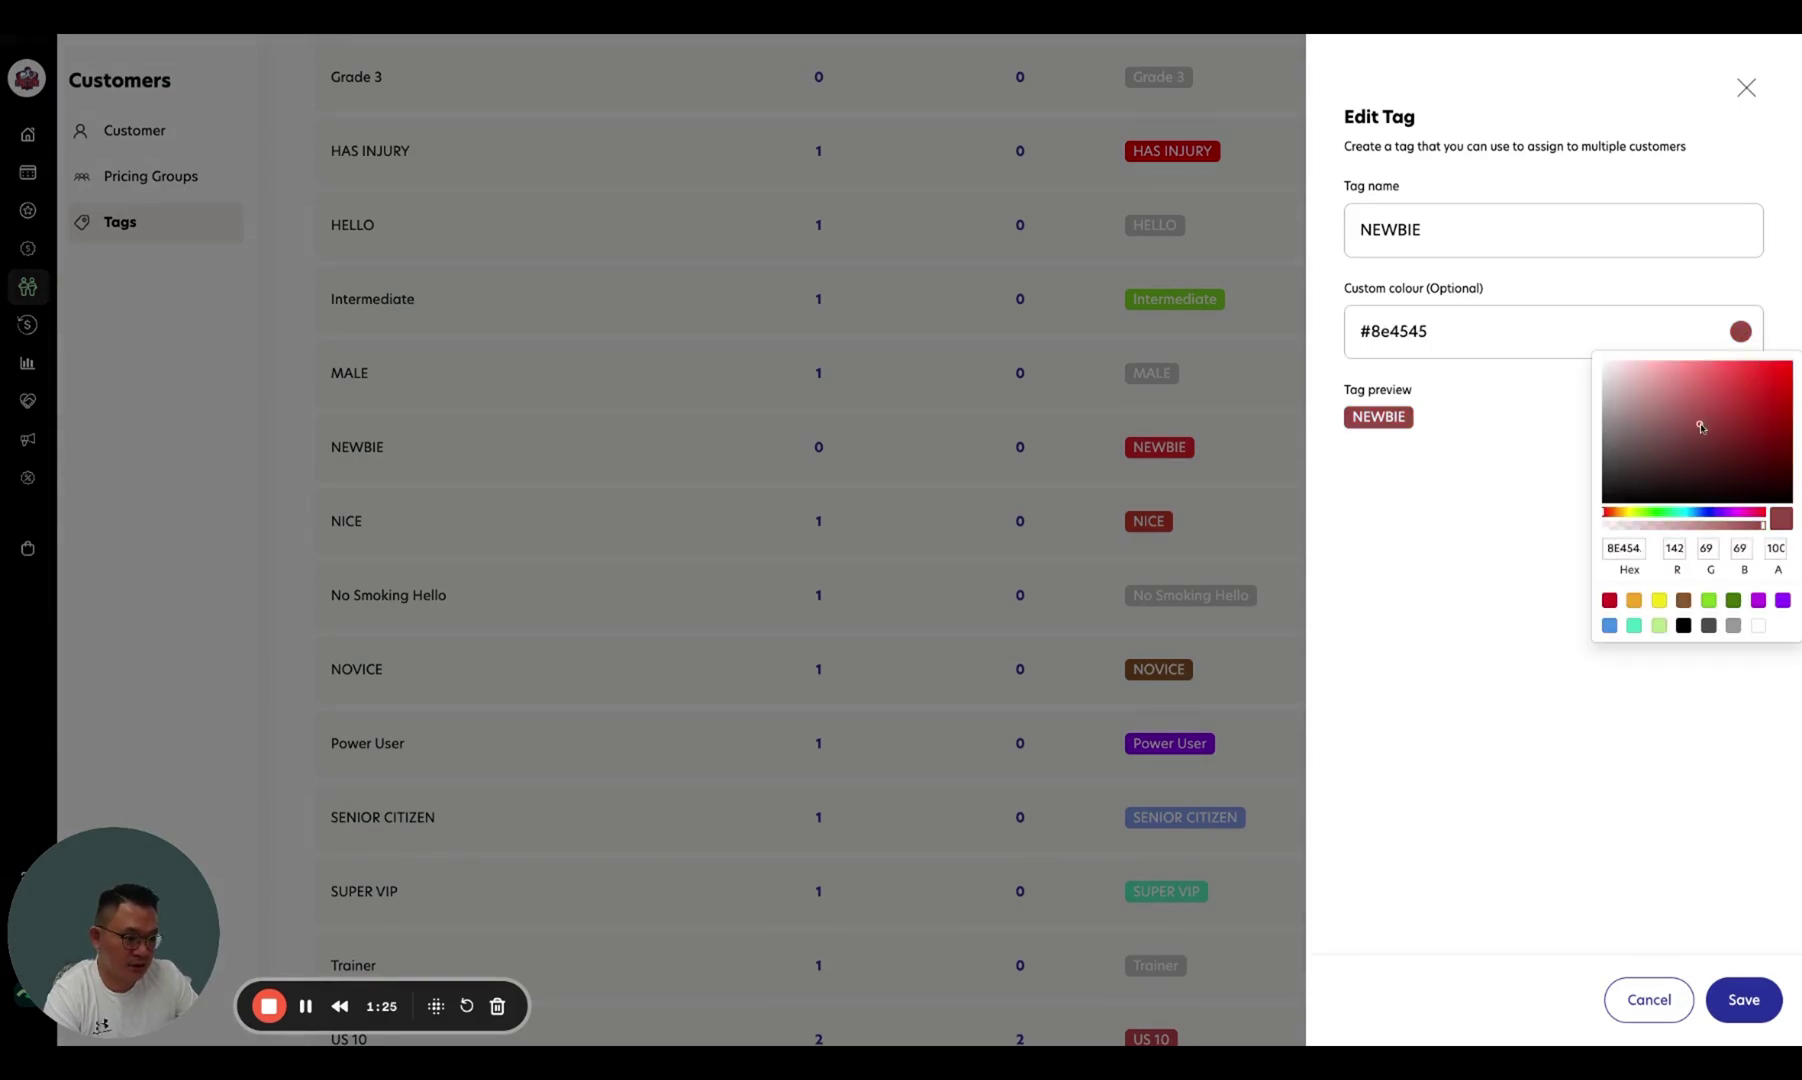
left_click_drag(1703, 426, 1707, 364)
left_click(1740, 1004)
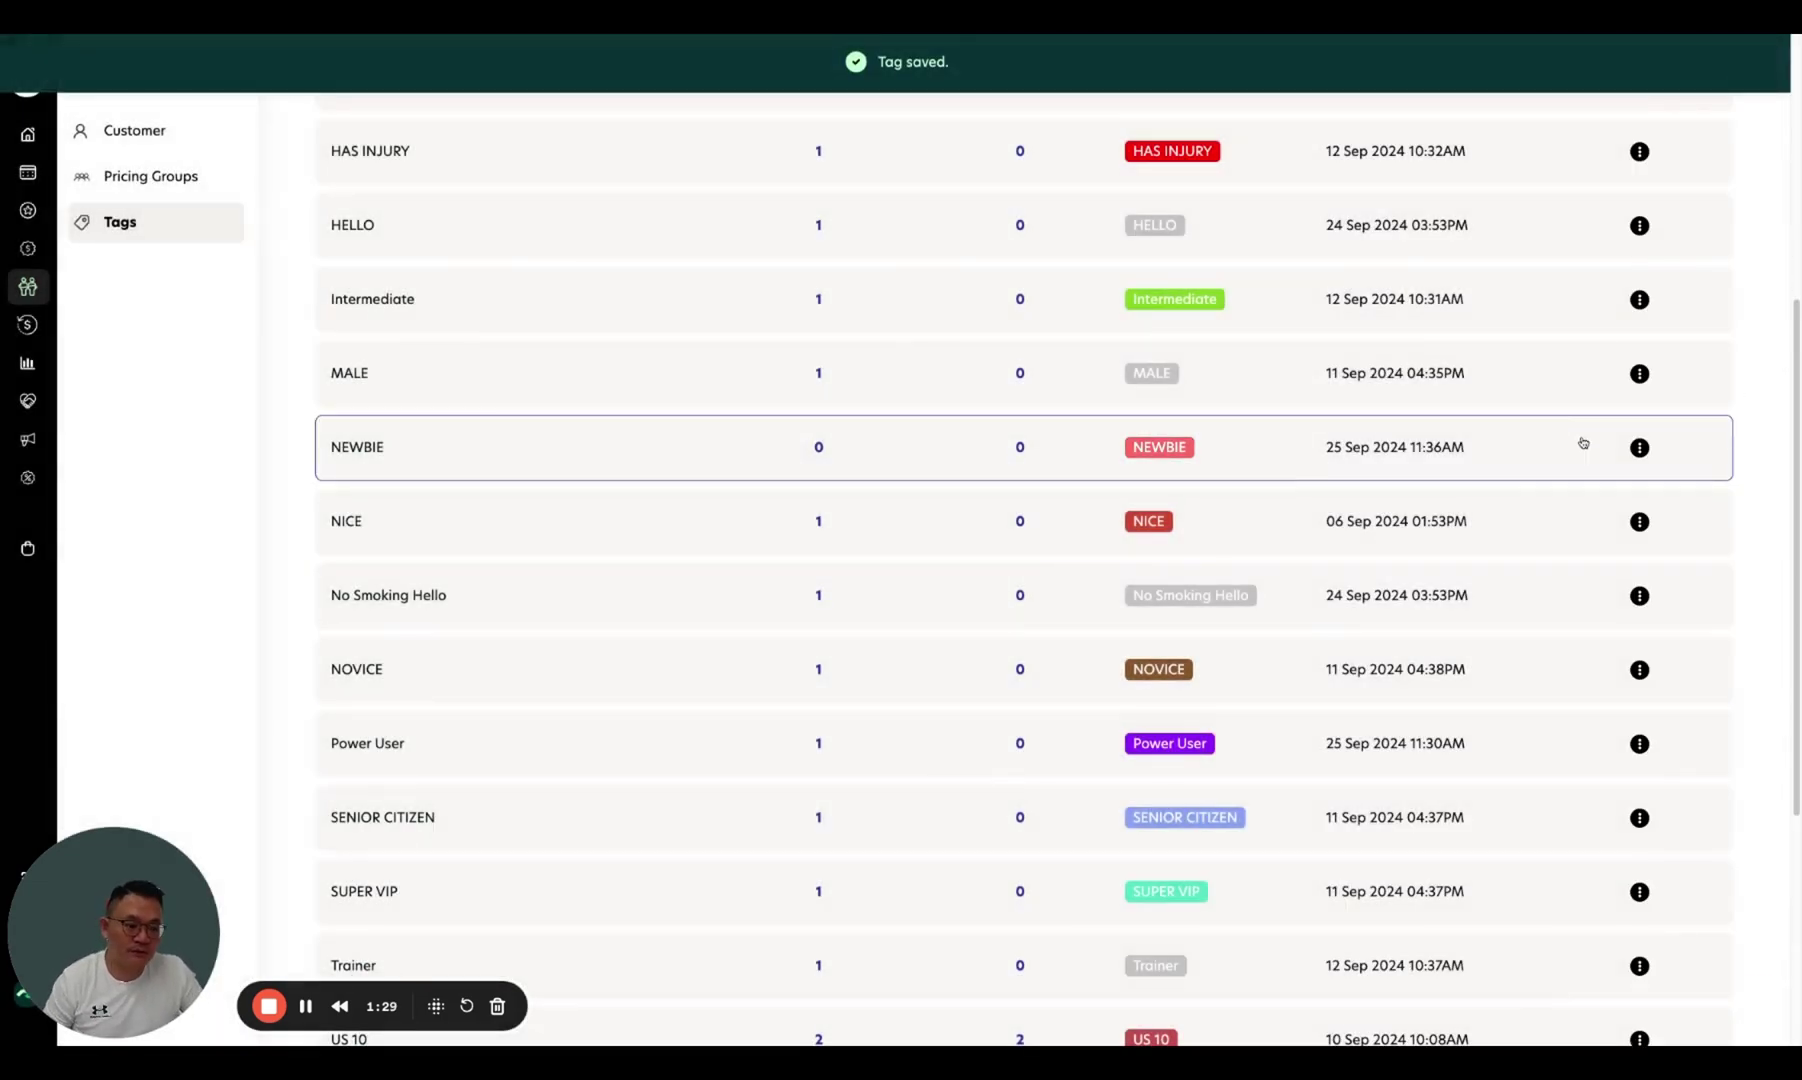
- Assign the NEWBIE tag to the customer found by searching their name
left_click(1639, 447)
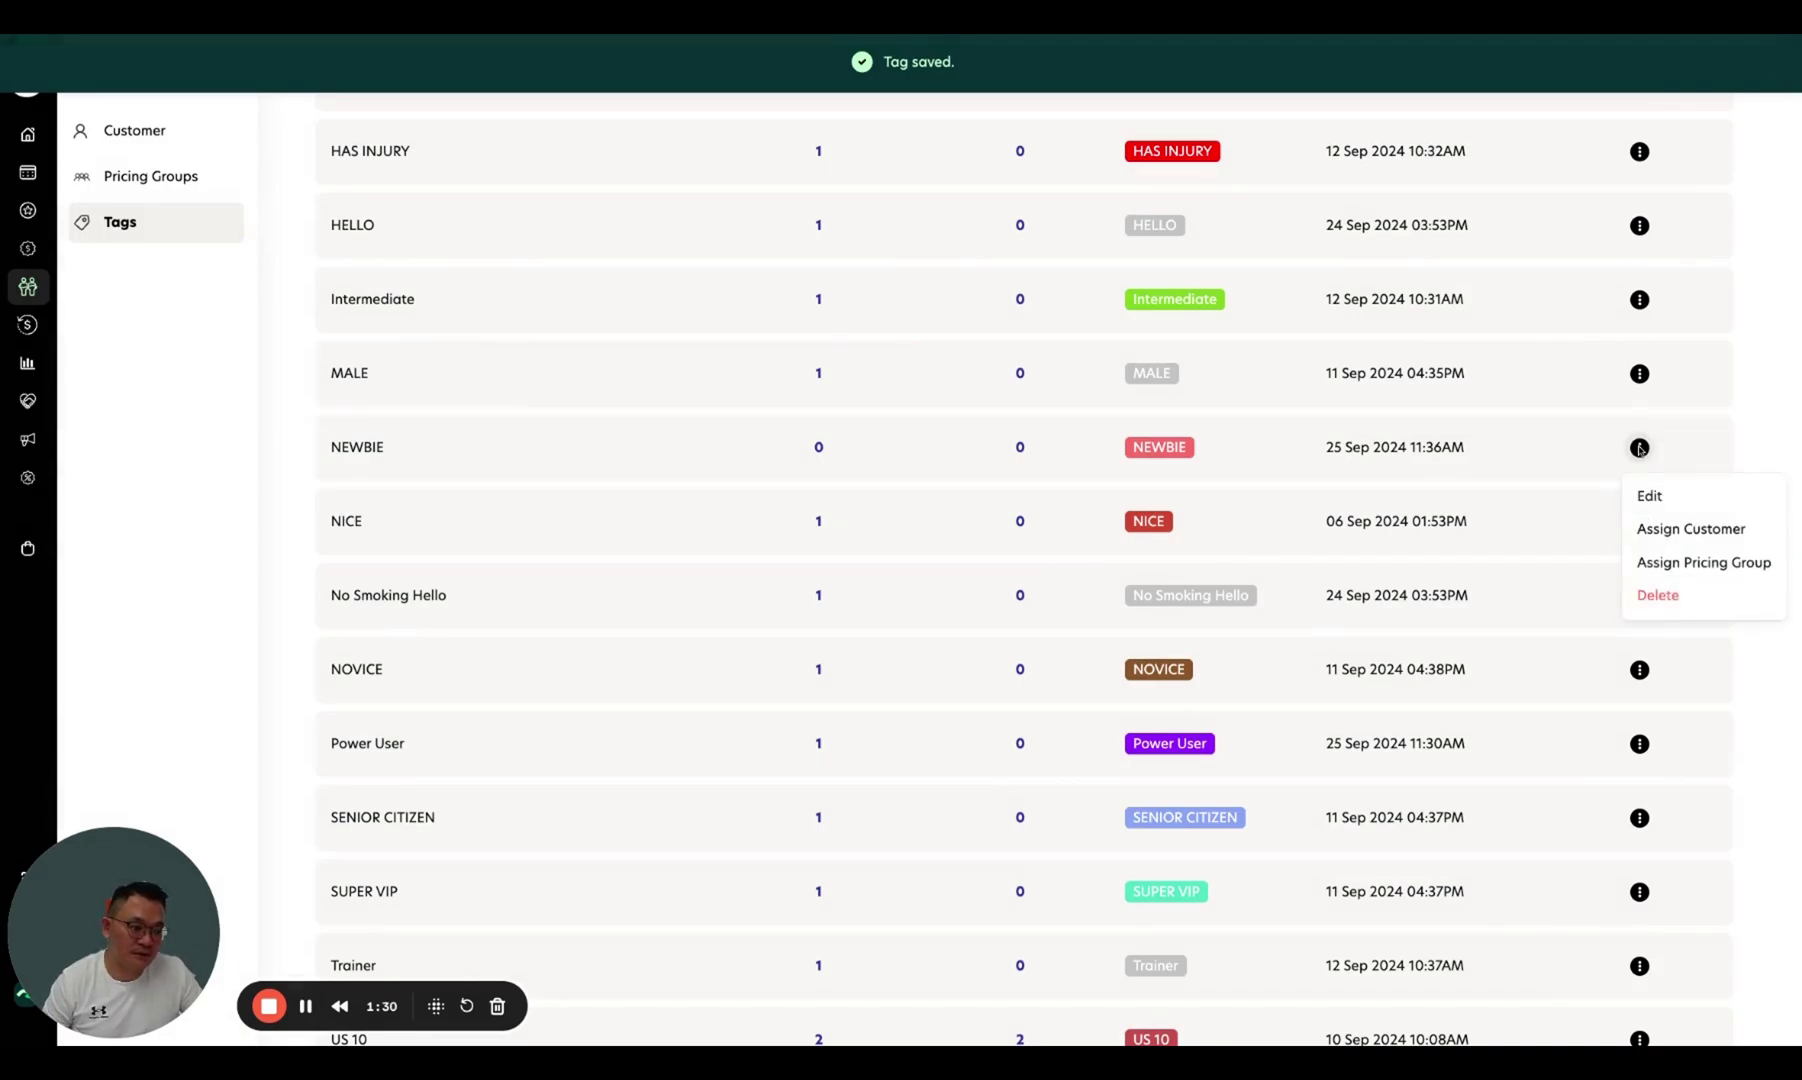
left_click(1699, 538)
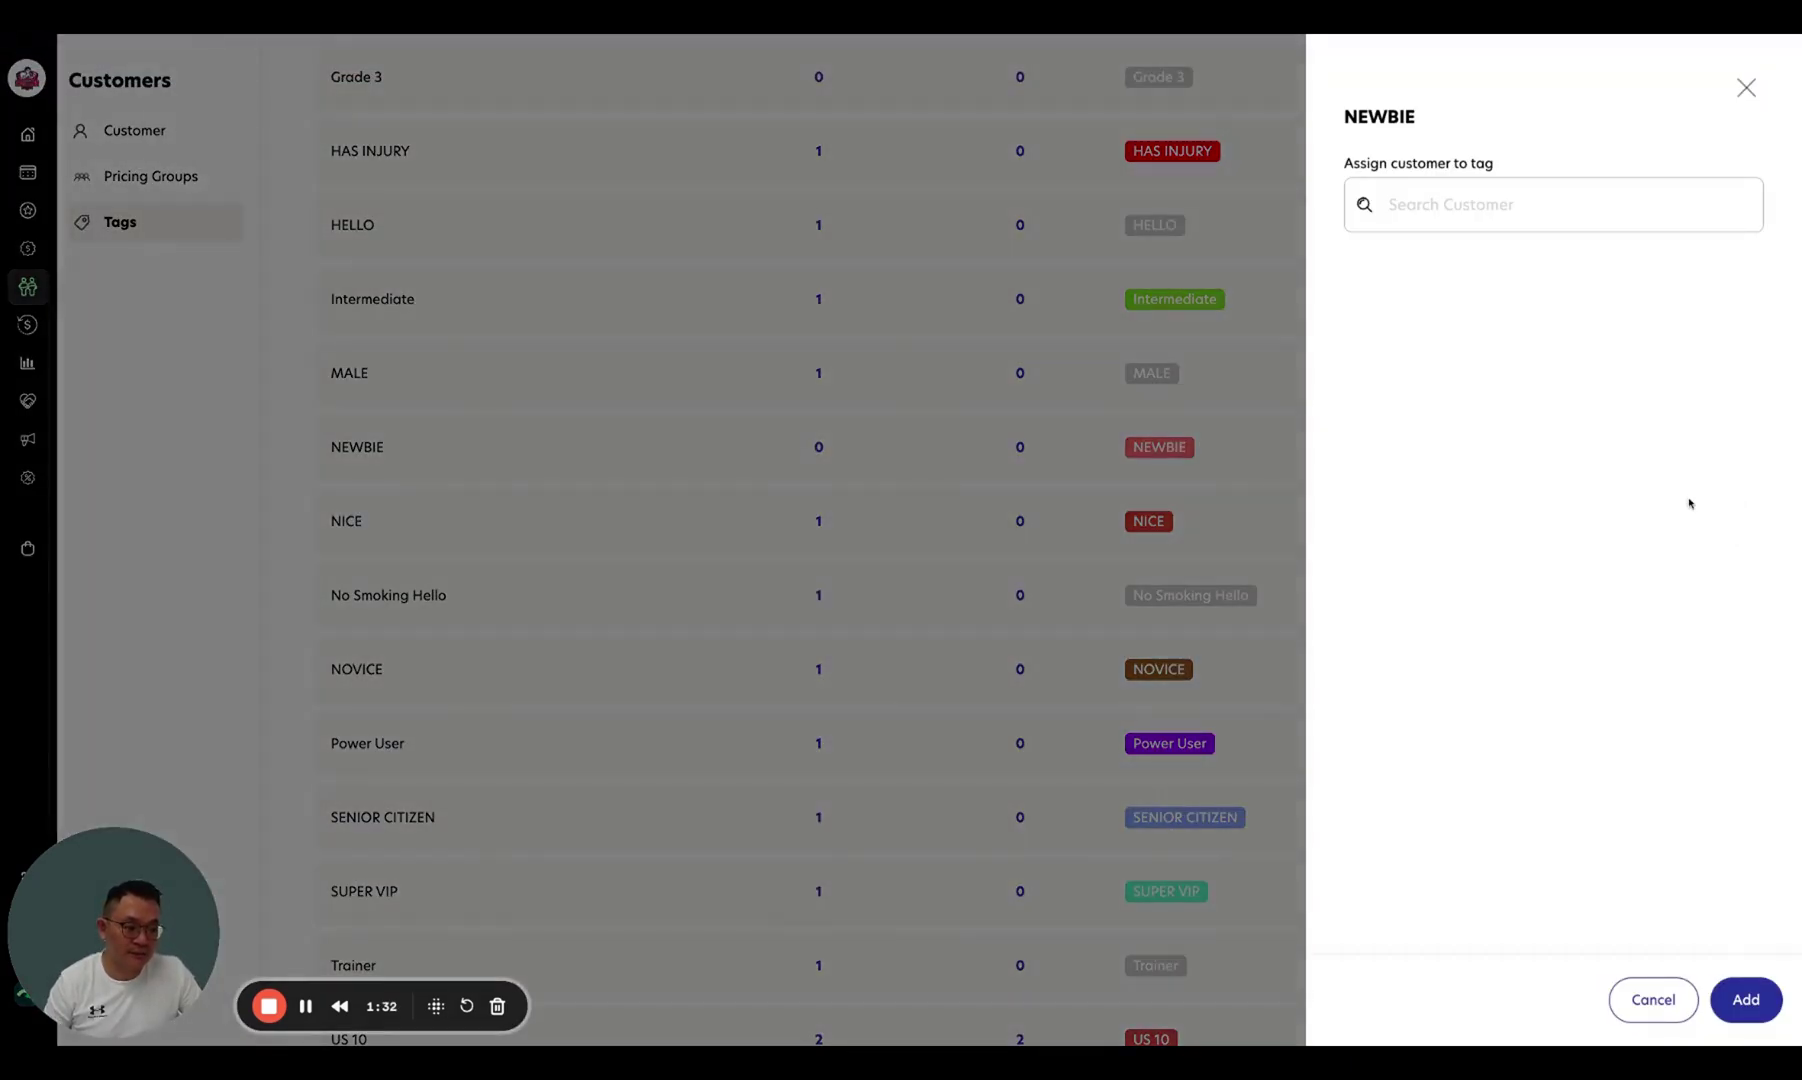
left_click(1524, 204)
type("adrian")
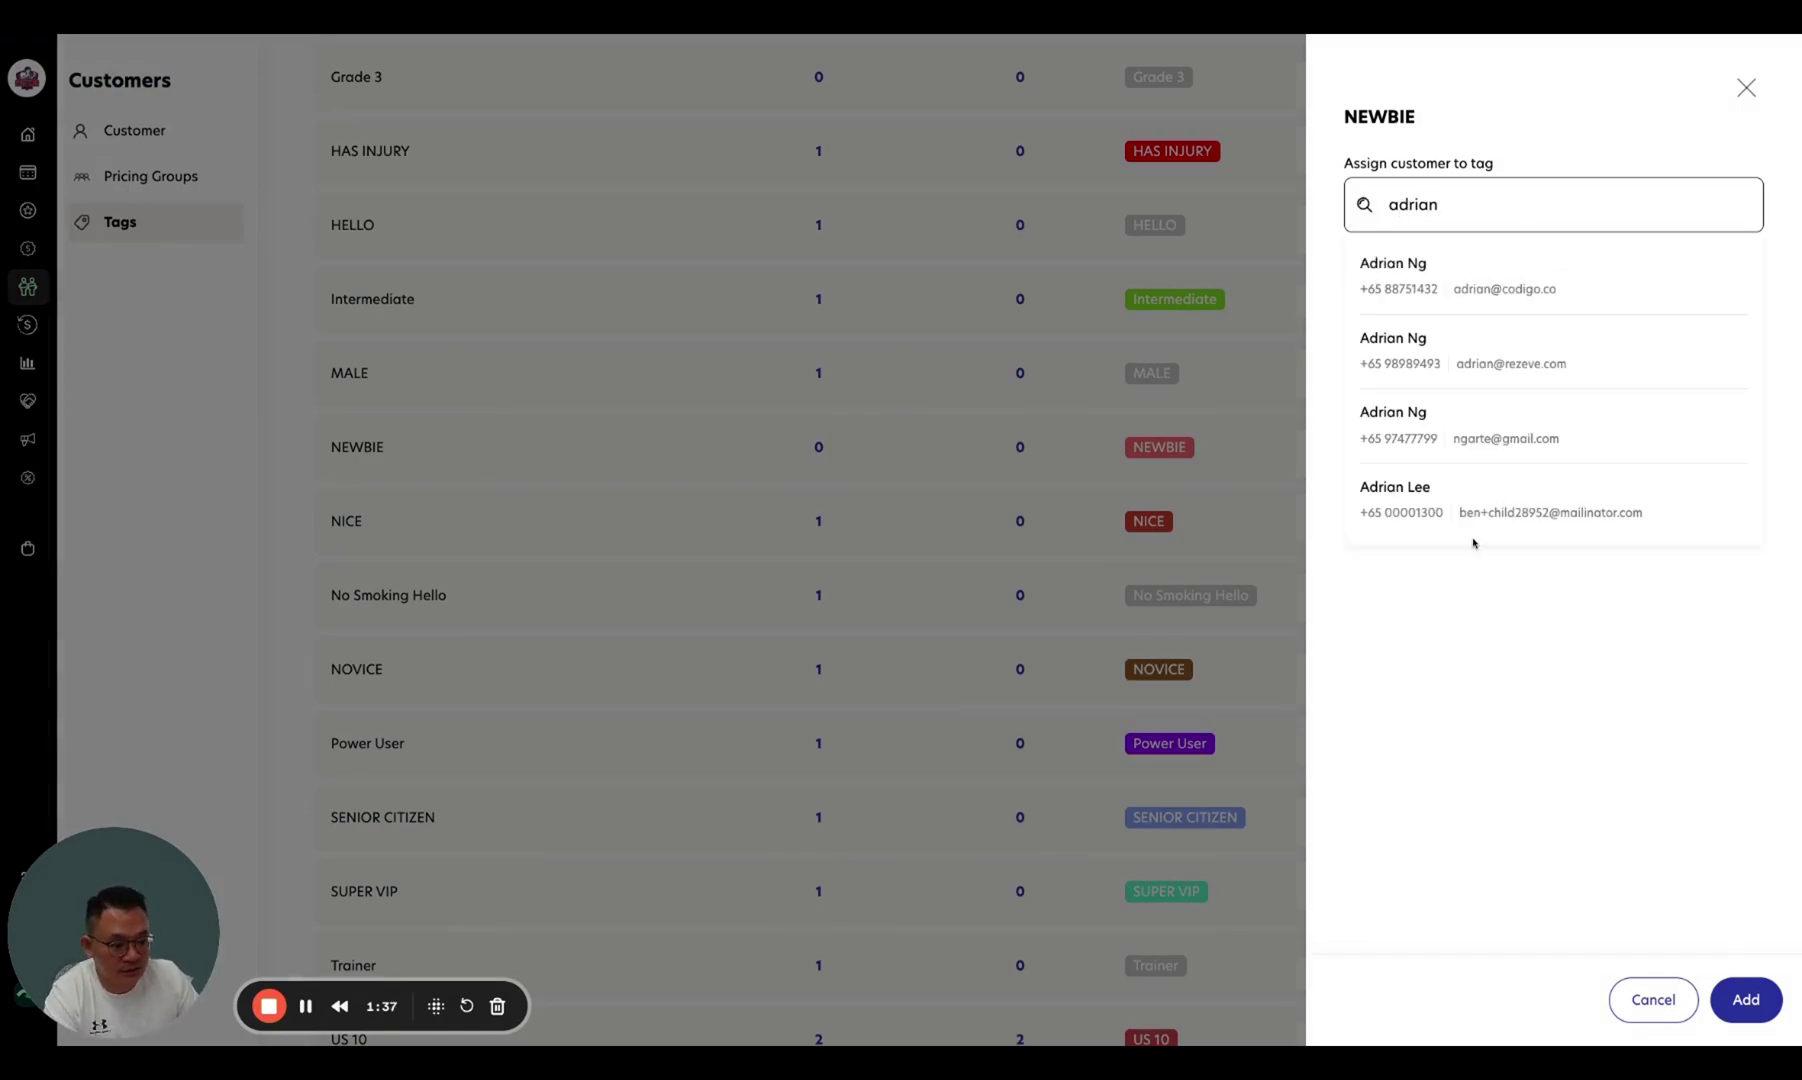
left_click(1493, 425)
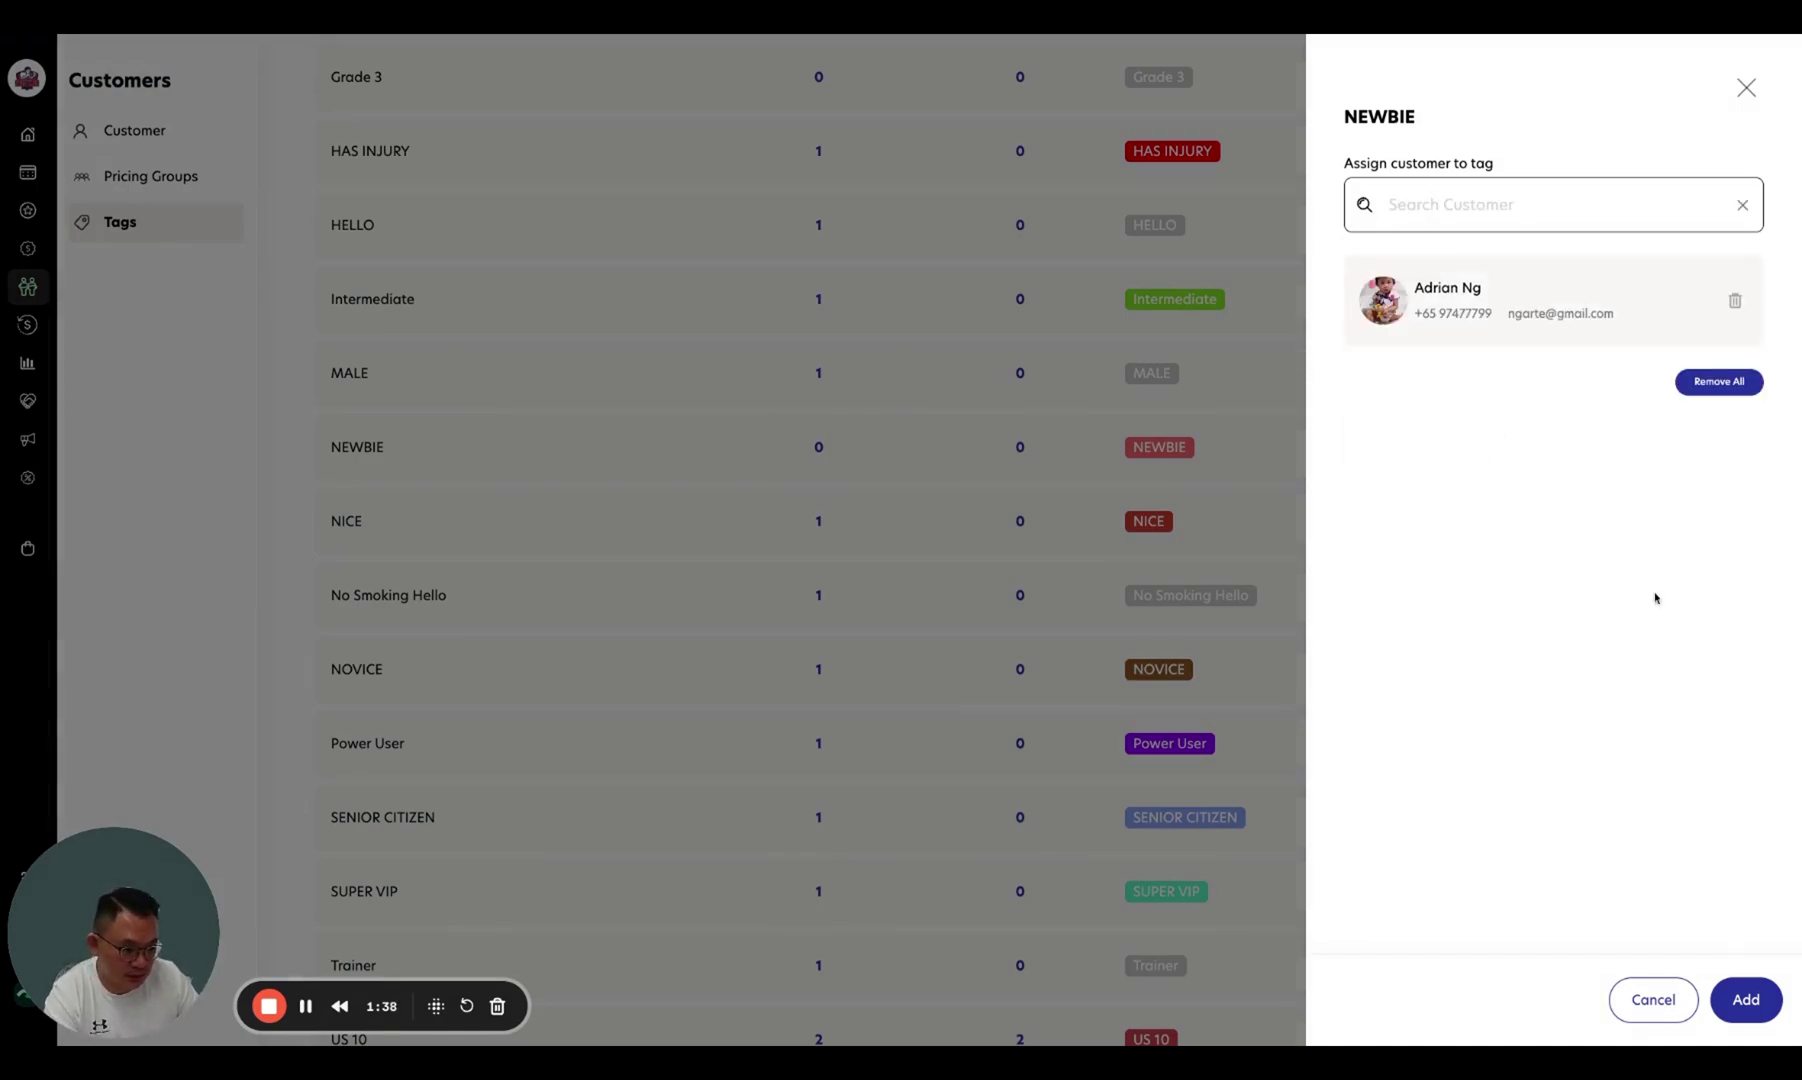
left_click(1772, 990)
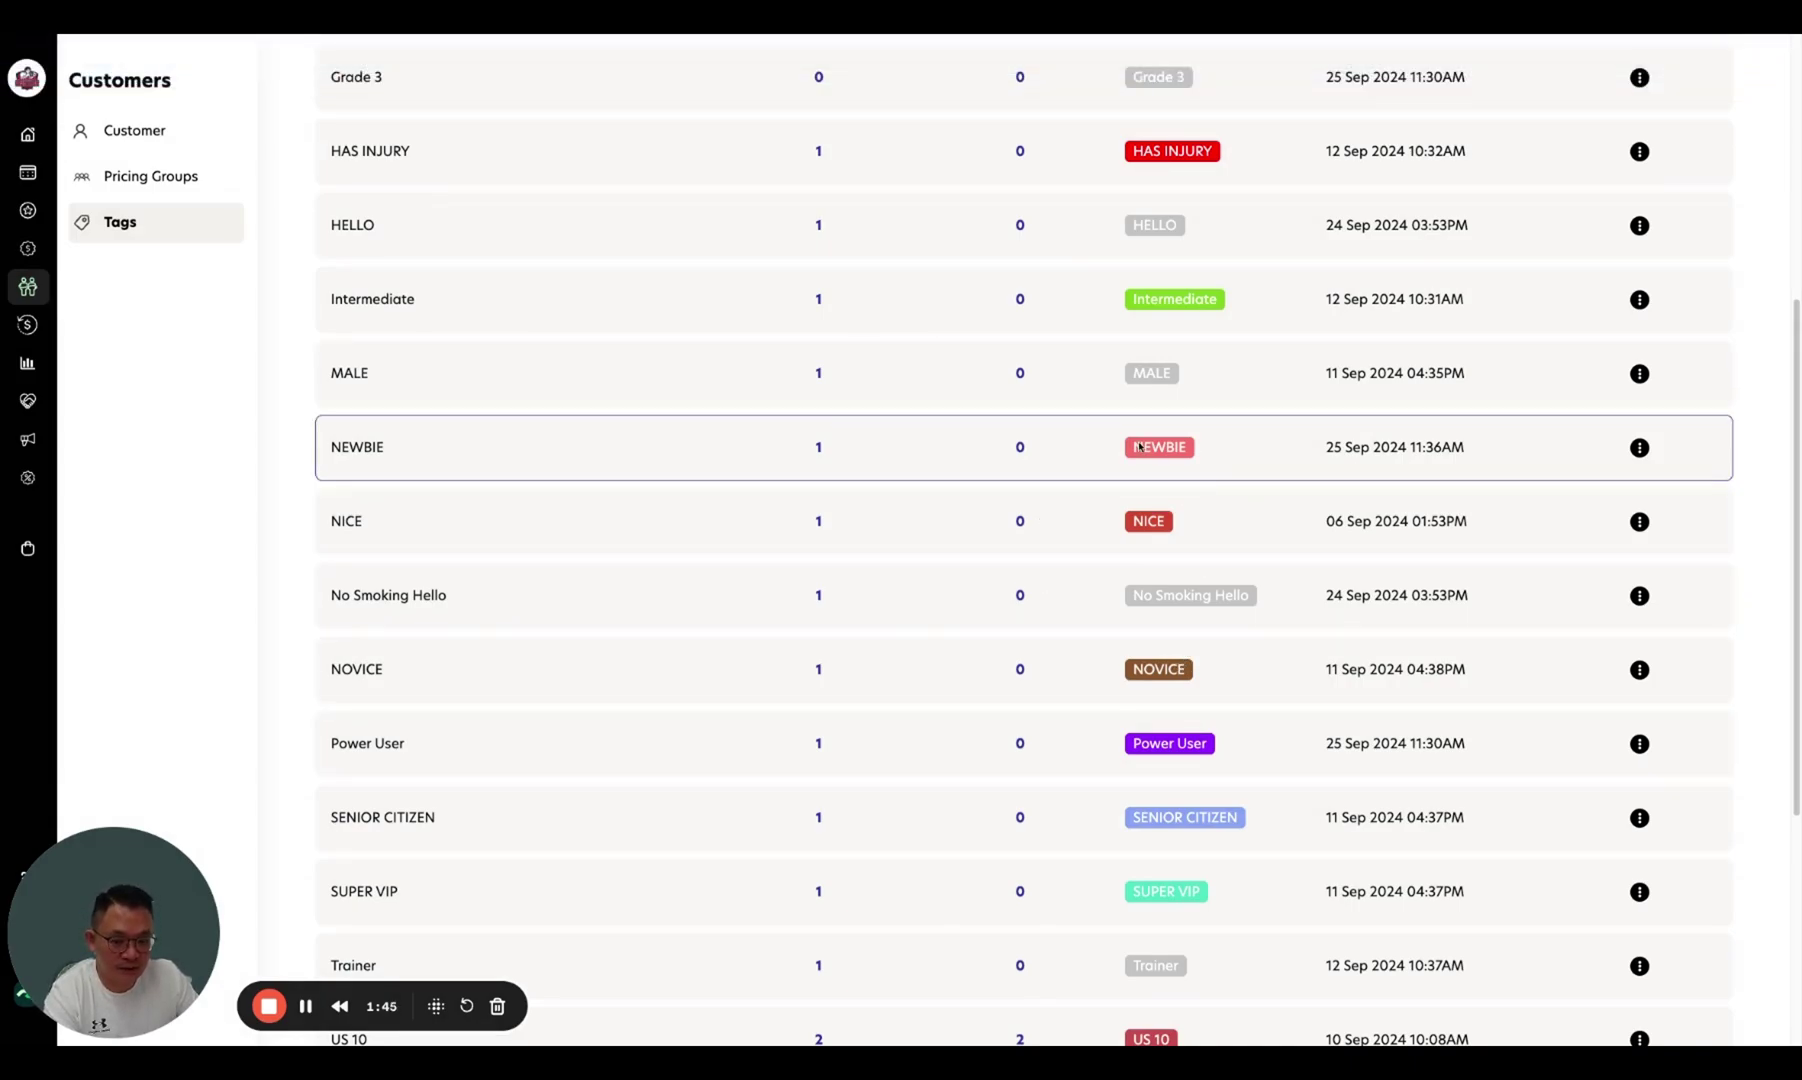
- Find and open the 6:30 PM Essential 60 class in Services bookings
mouse_move(189, 353)
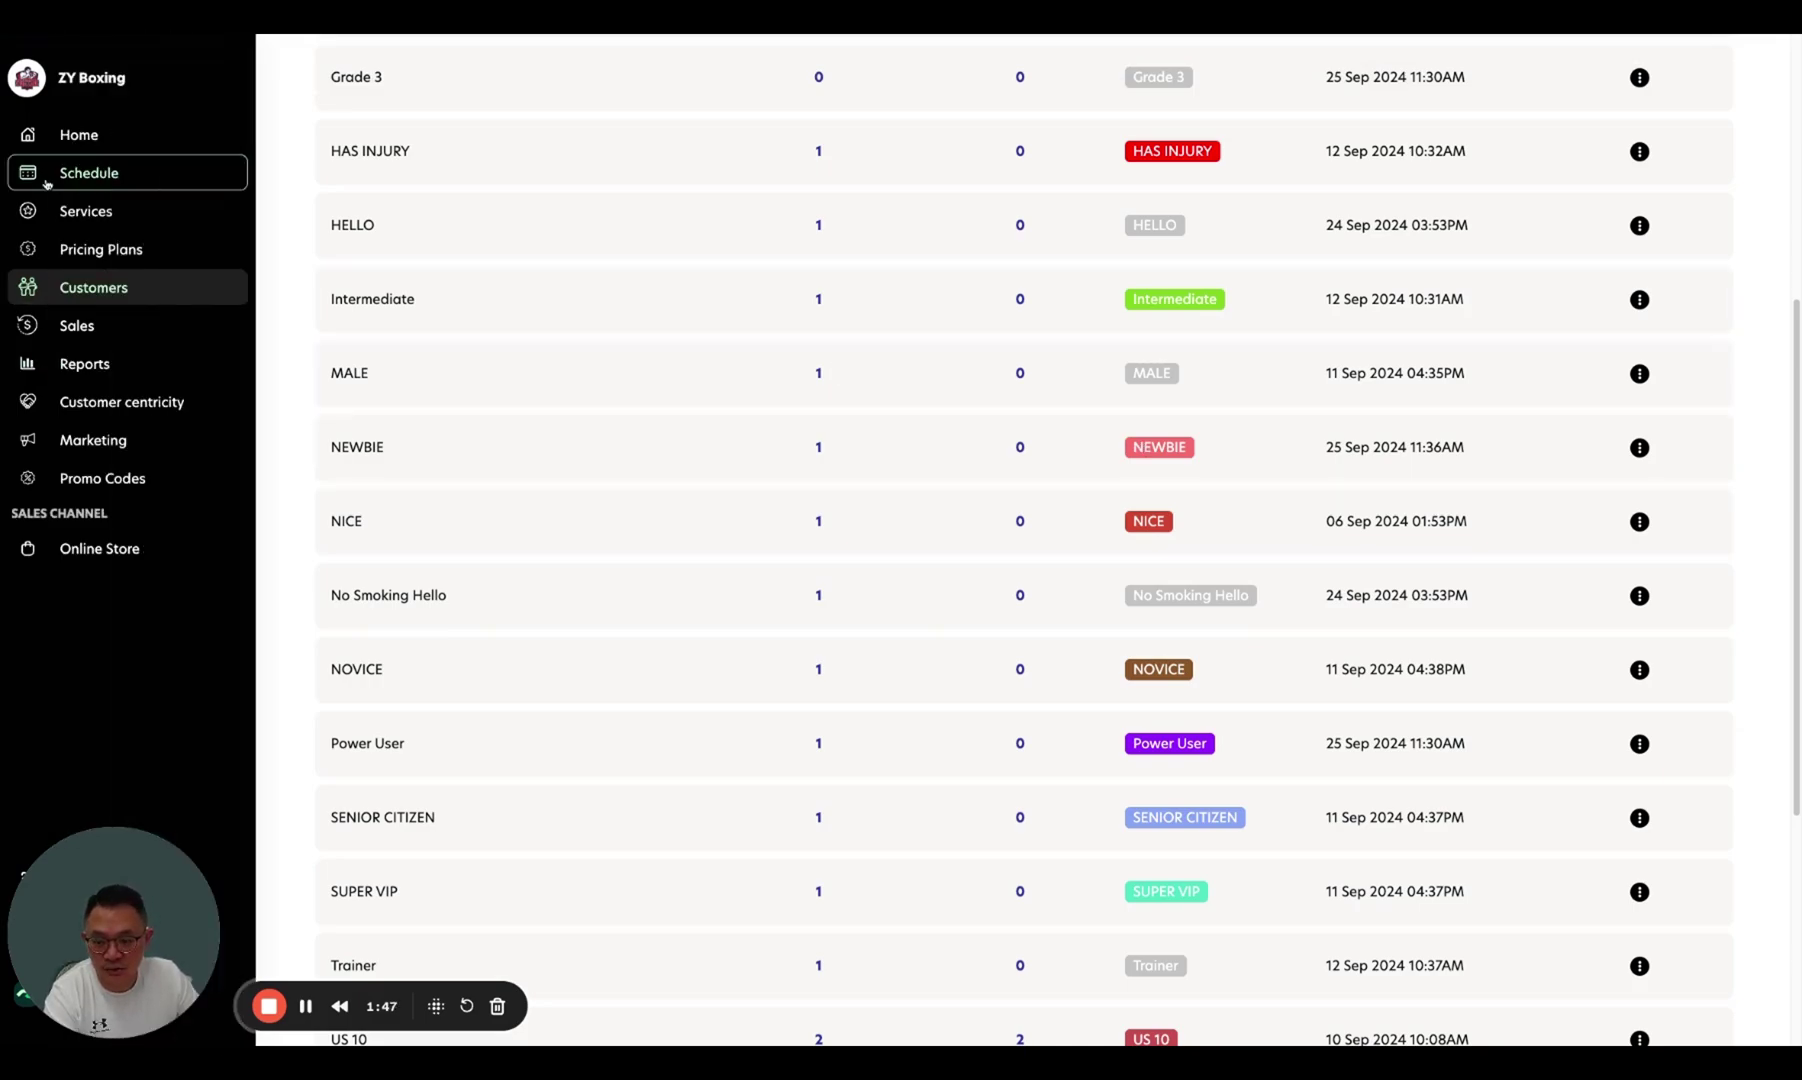
left_click(89, 208)
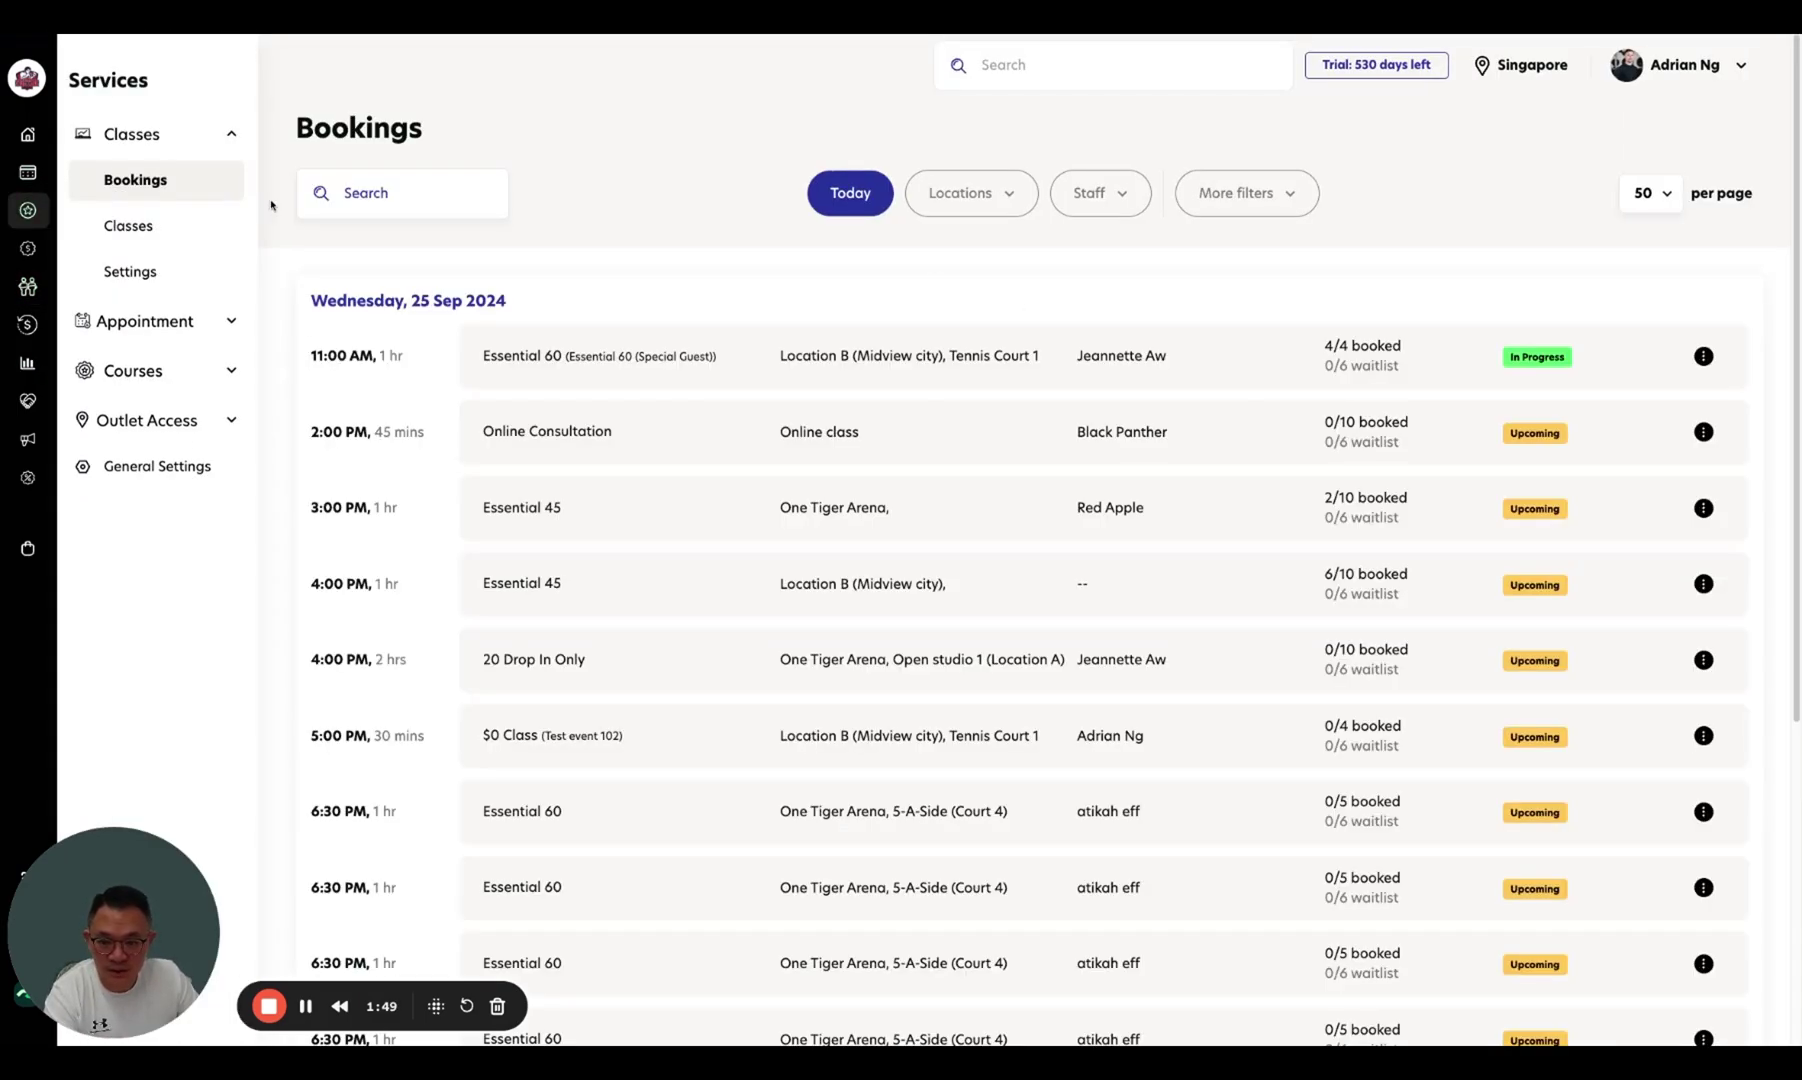
left_click(173, 228)
left_click(133, 180)
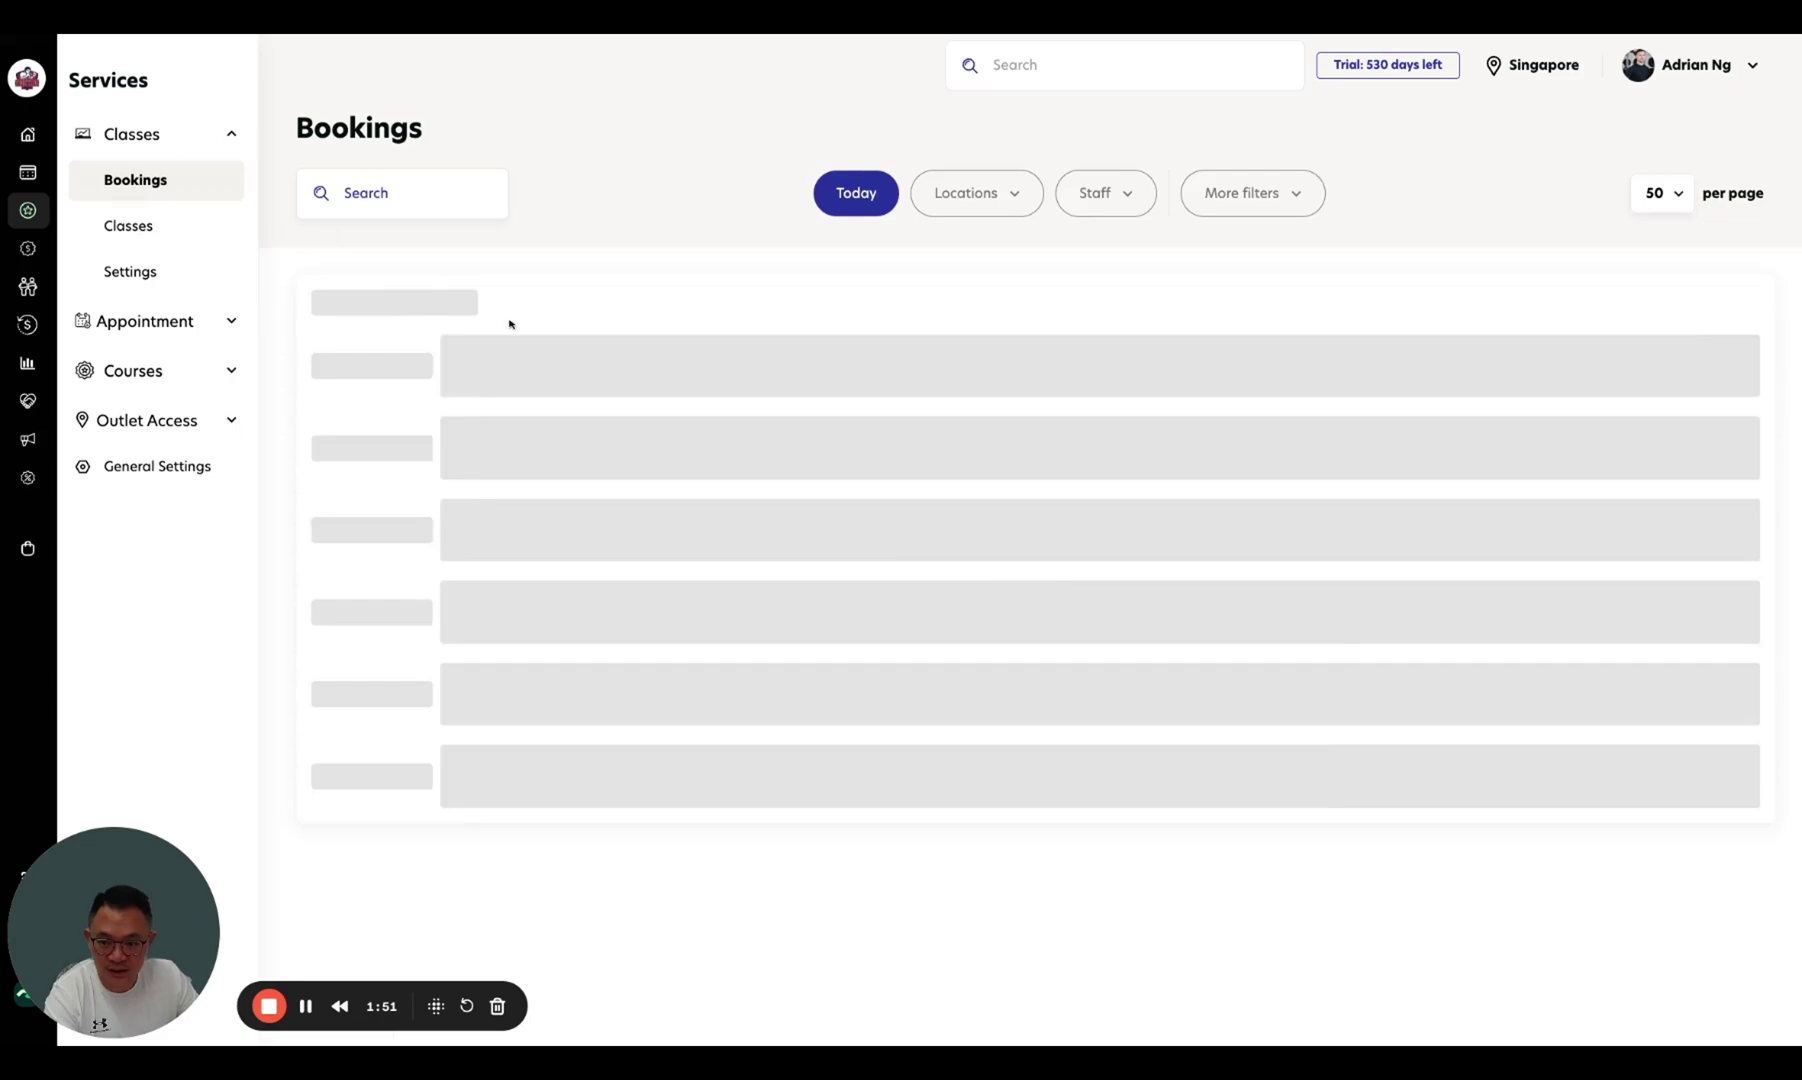
scroll(1145, 678, "down", 1)
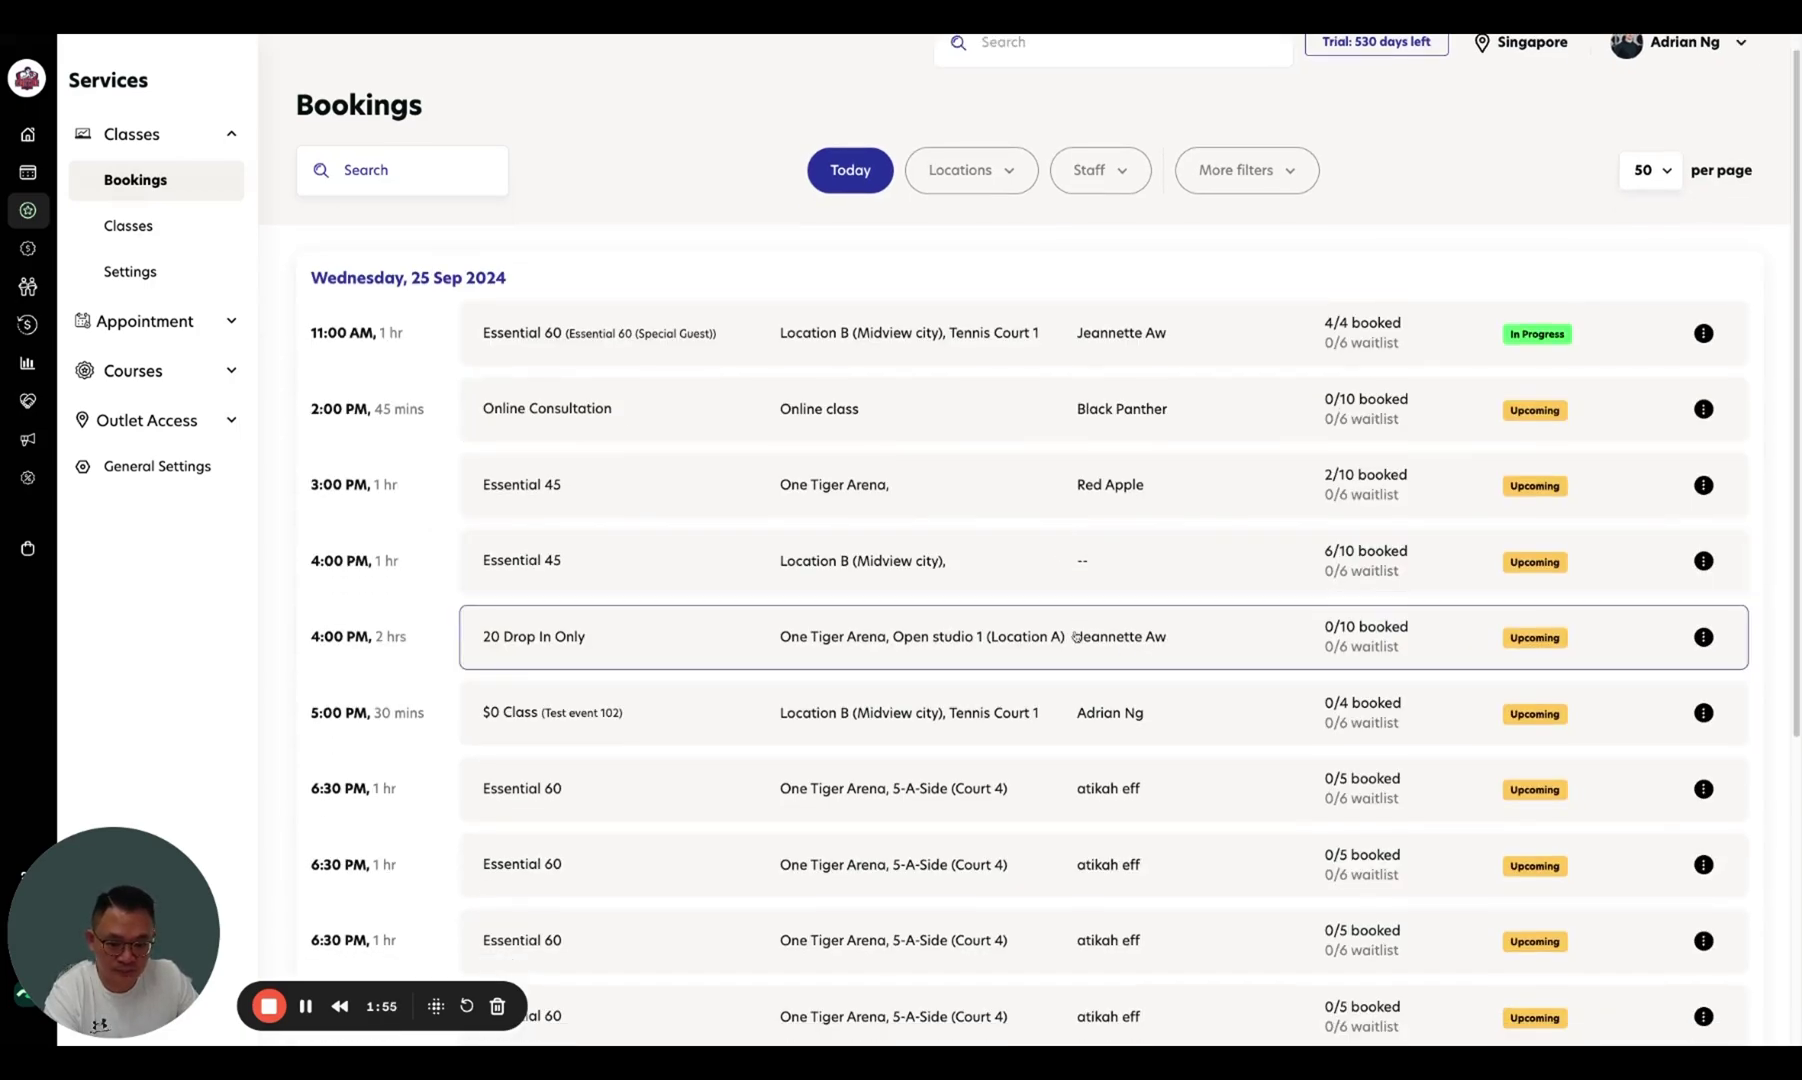
scroll(1078, 636, "down", 2)
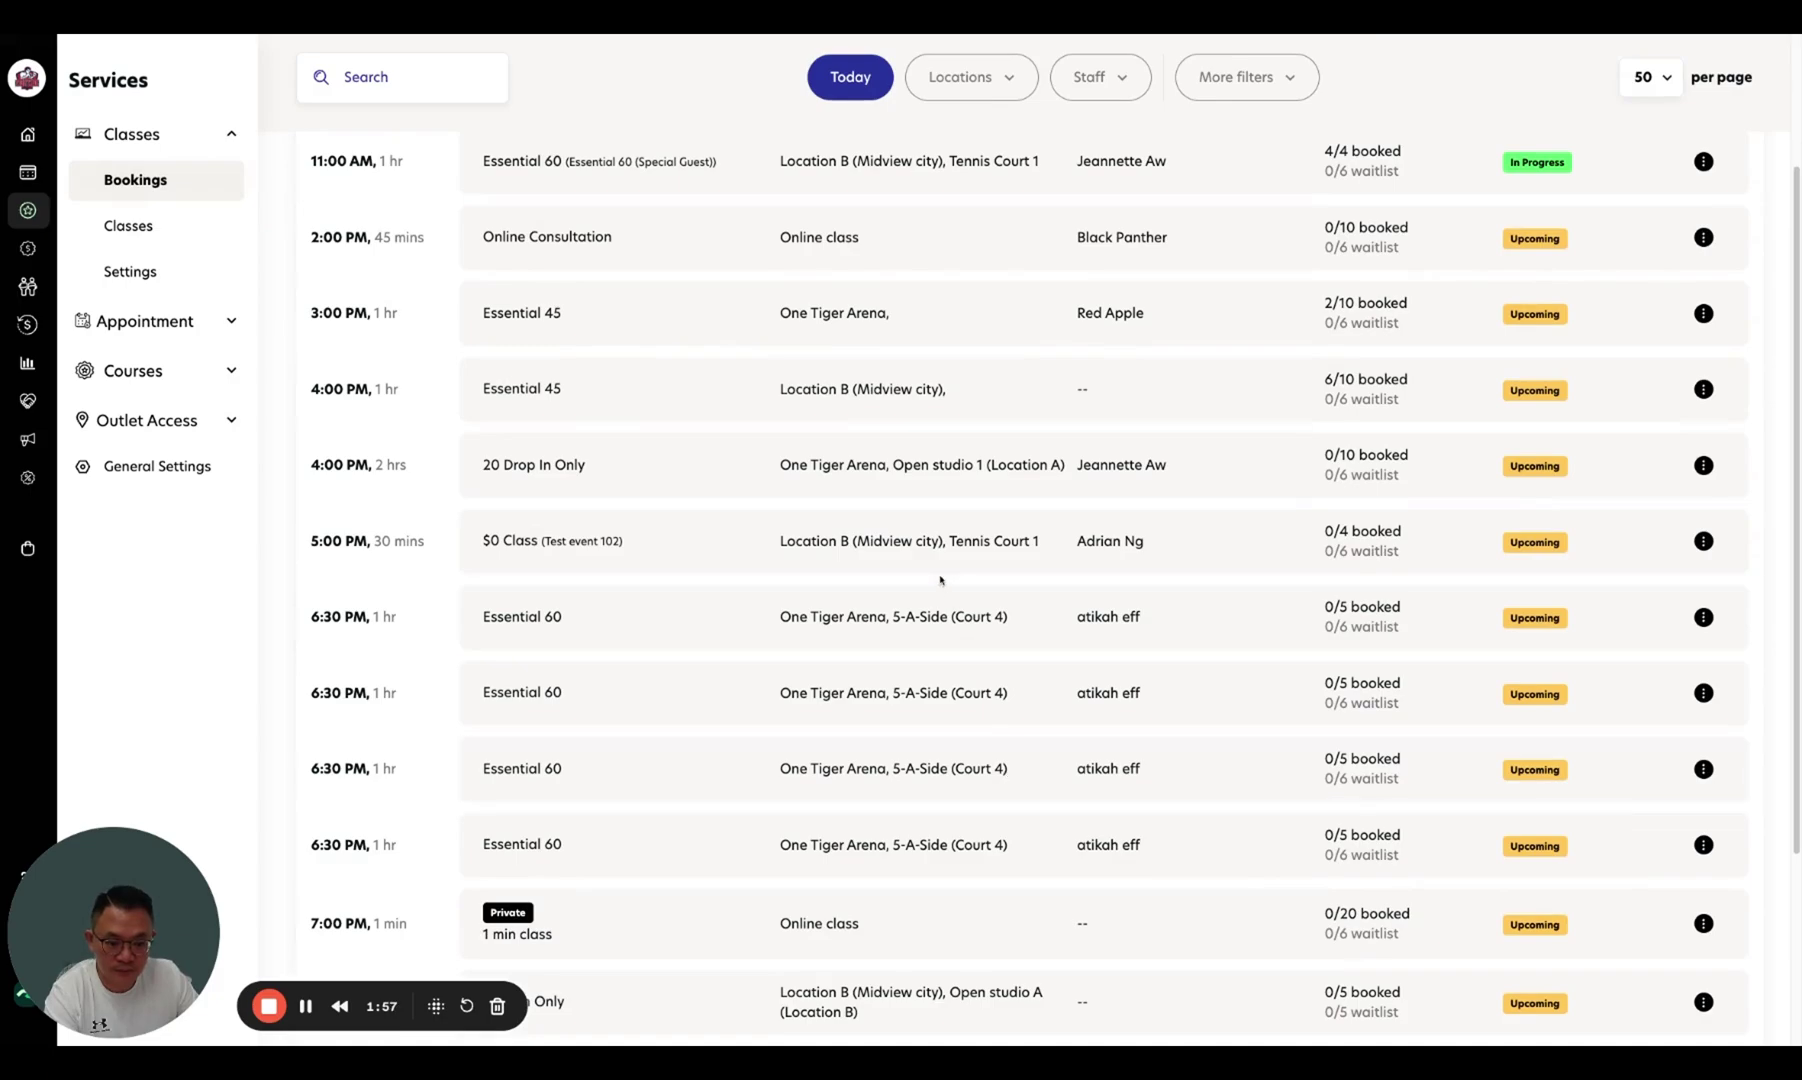
left_click(940, 622)
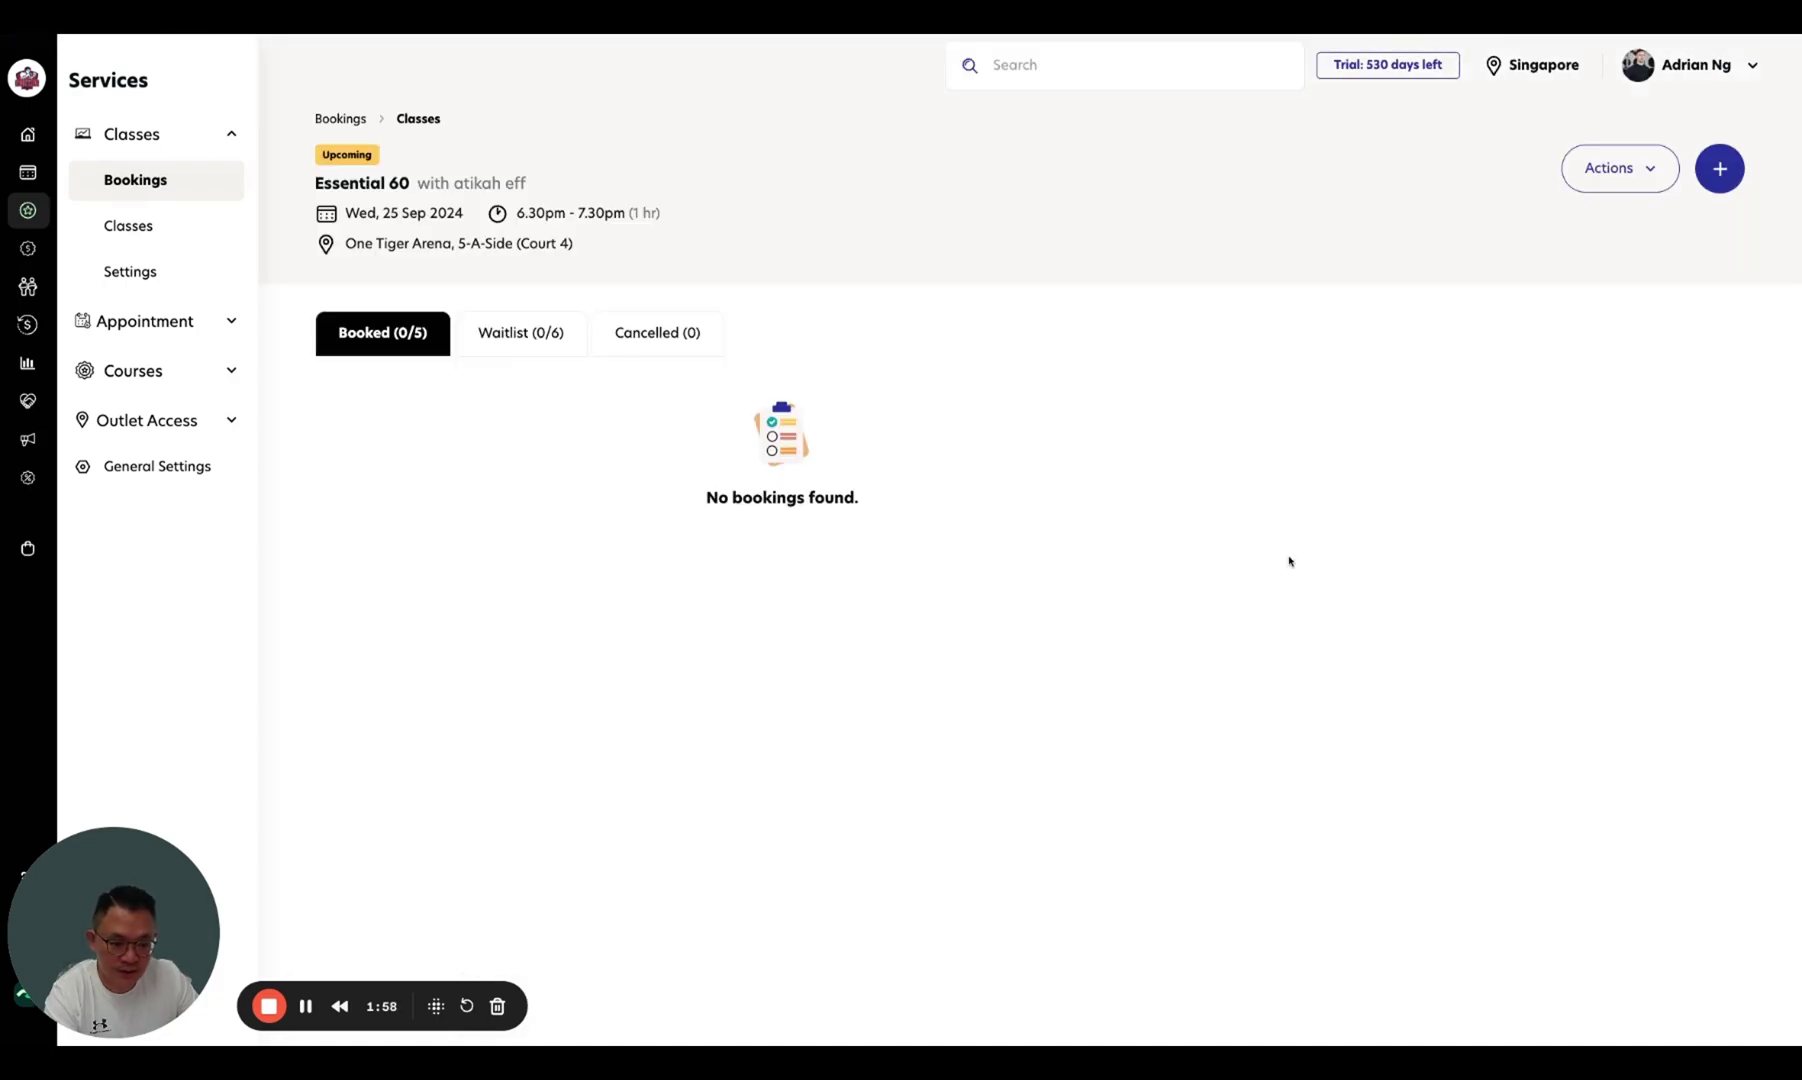
- Book the customer, found by name search, into this class using their package
left_click(1720, 166)
left_click(1512, 221)
type("adri")
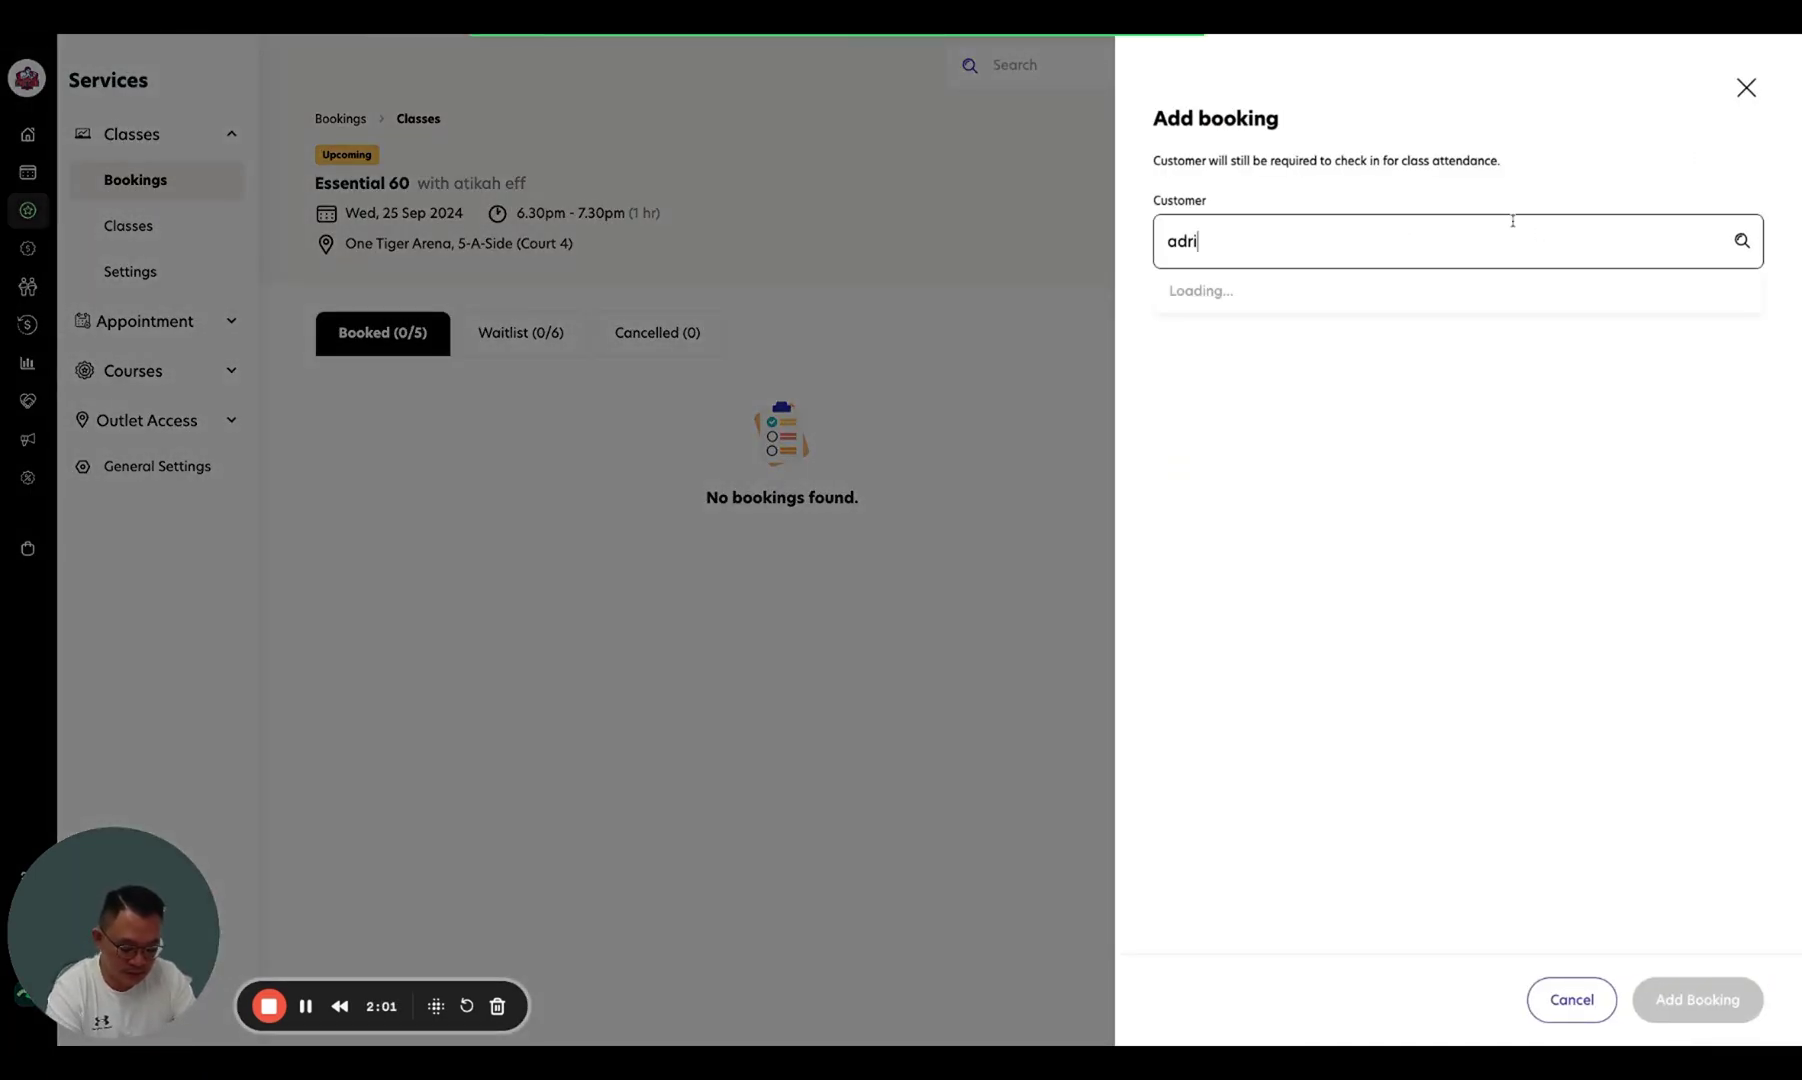
type("an")
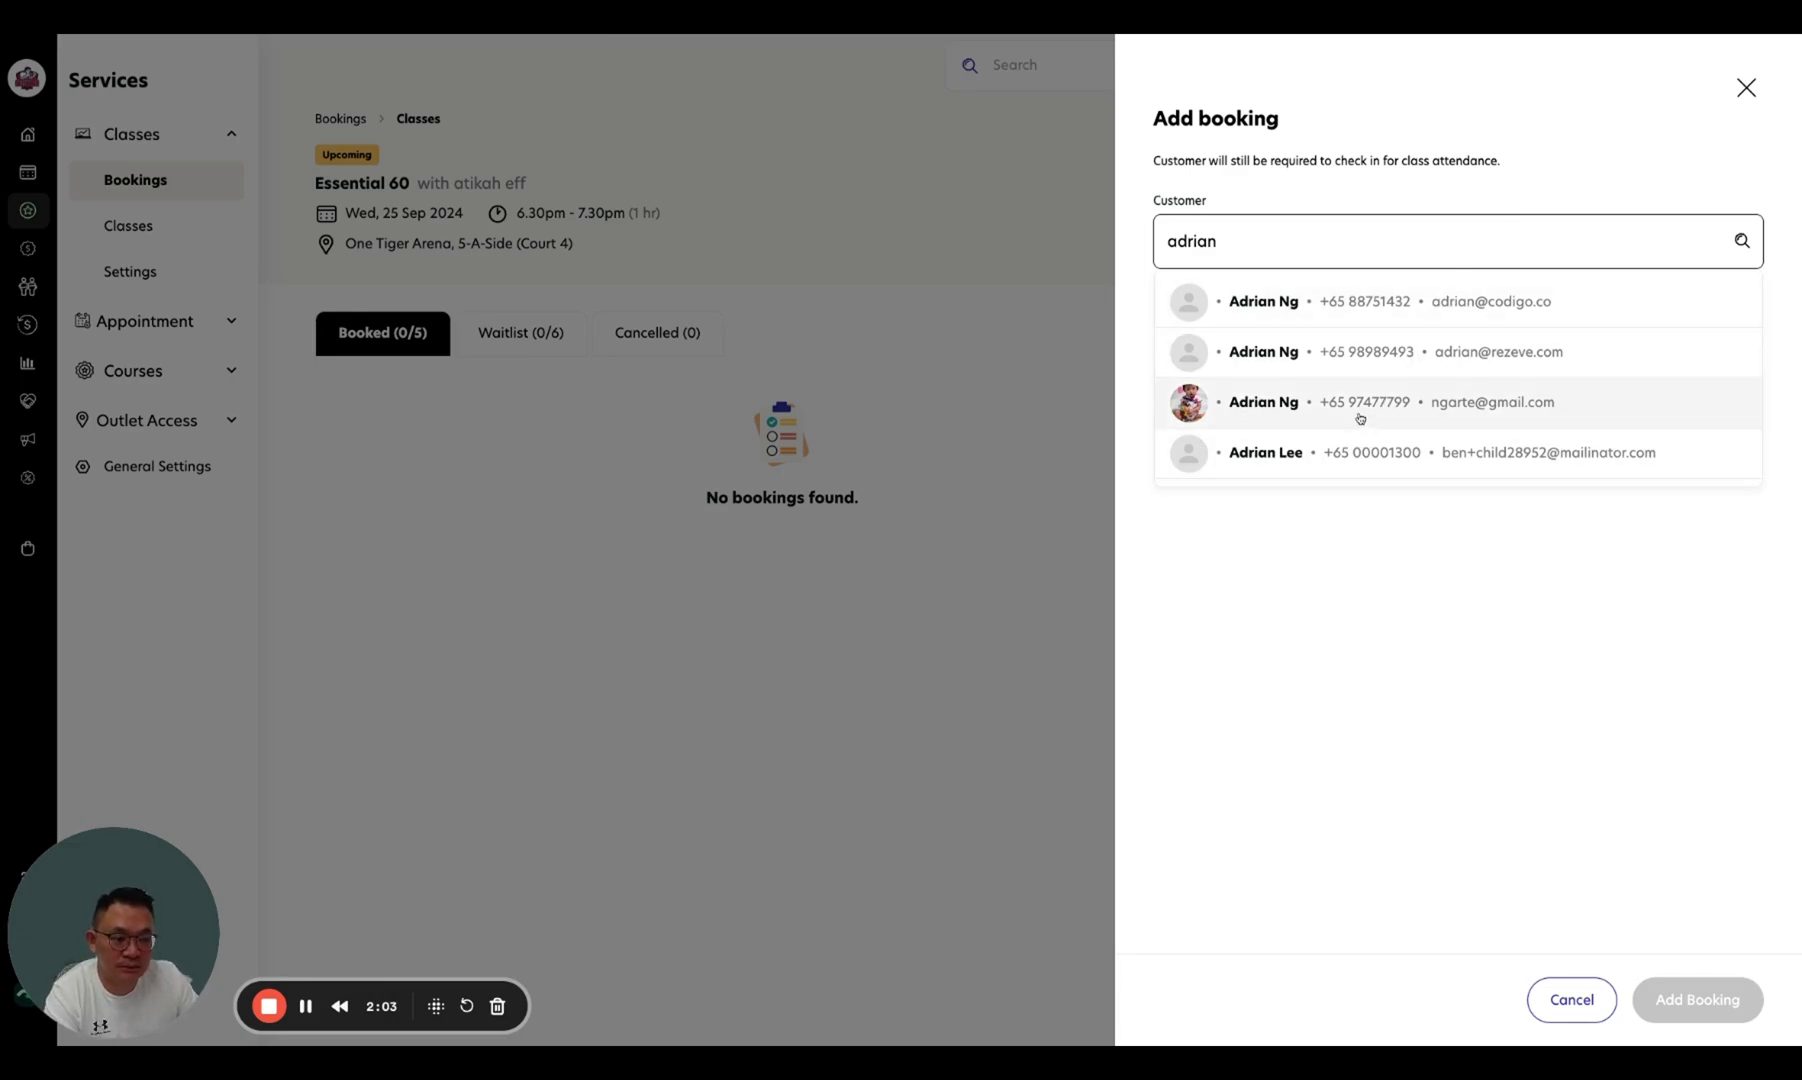
left_click(1360, 410)
scroll(1440, 640, "down", 3)
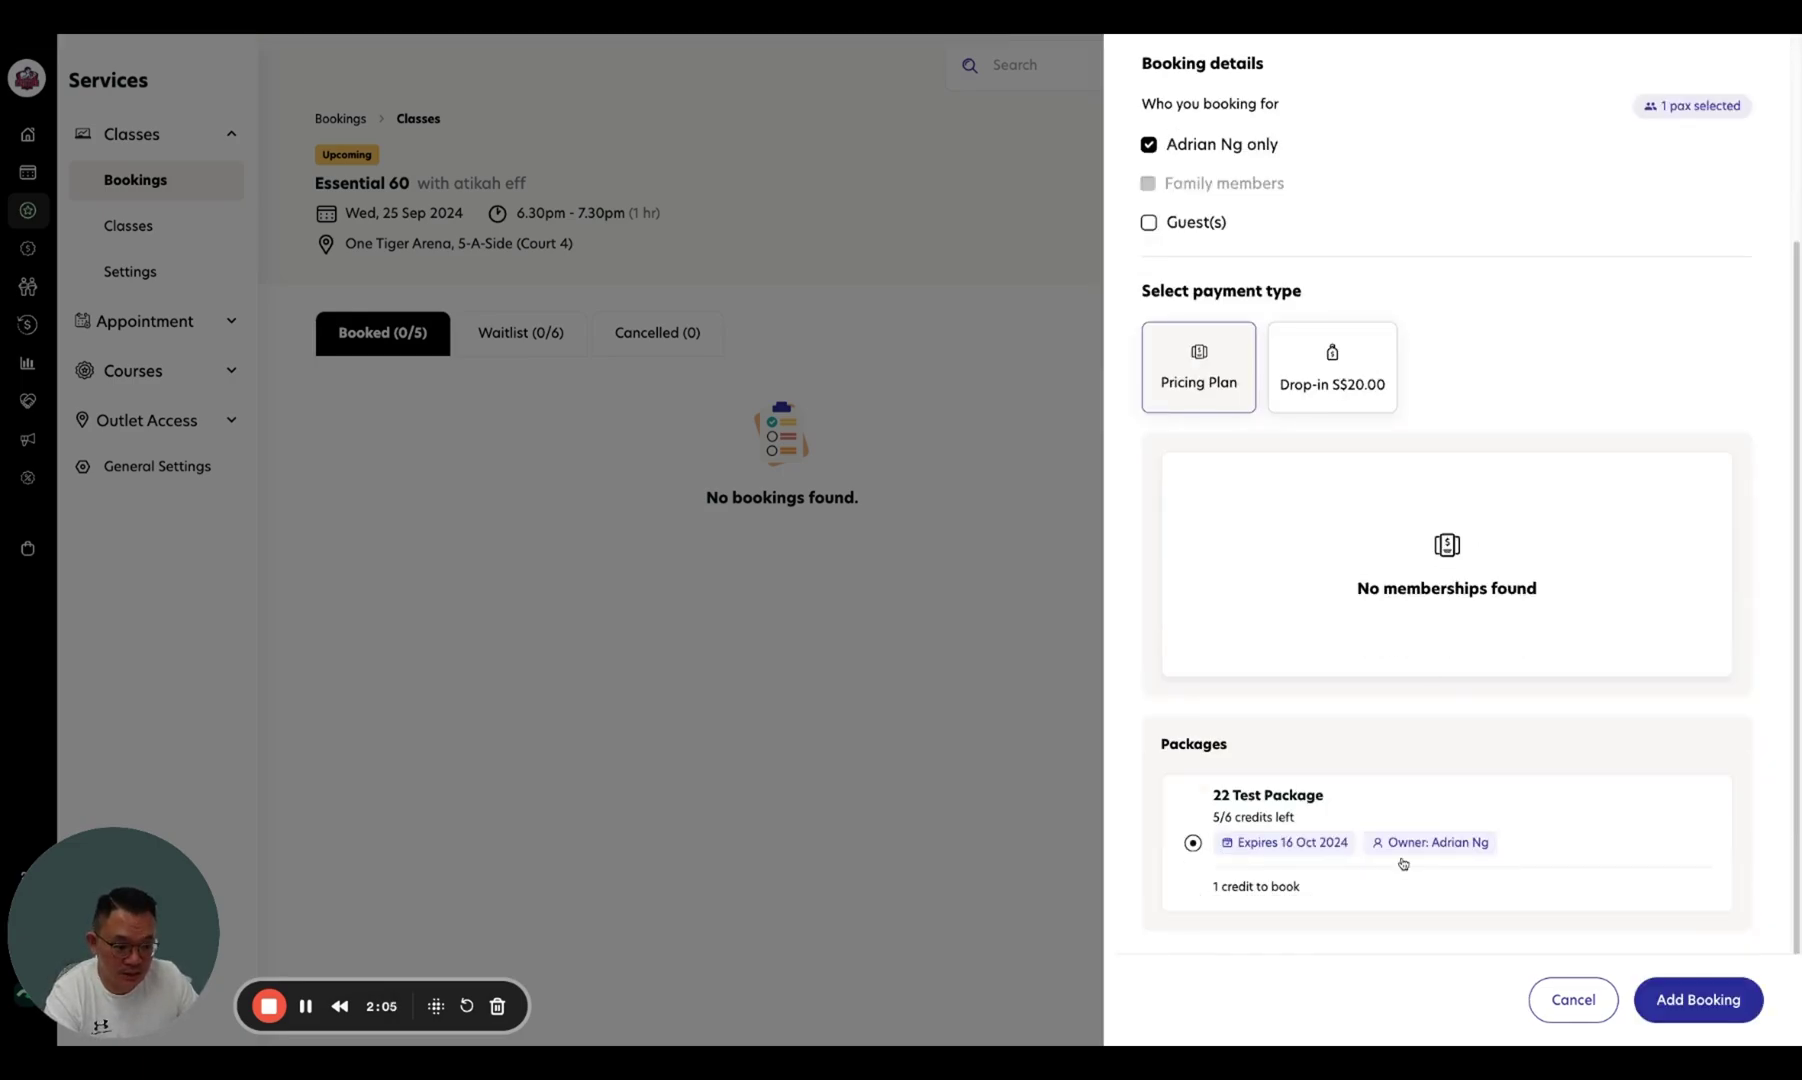
left_click(1695, 1005)
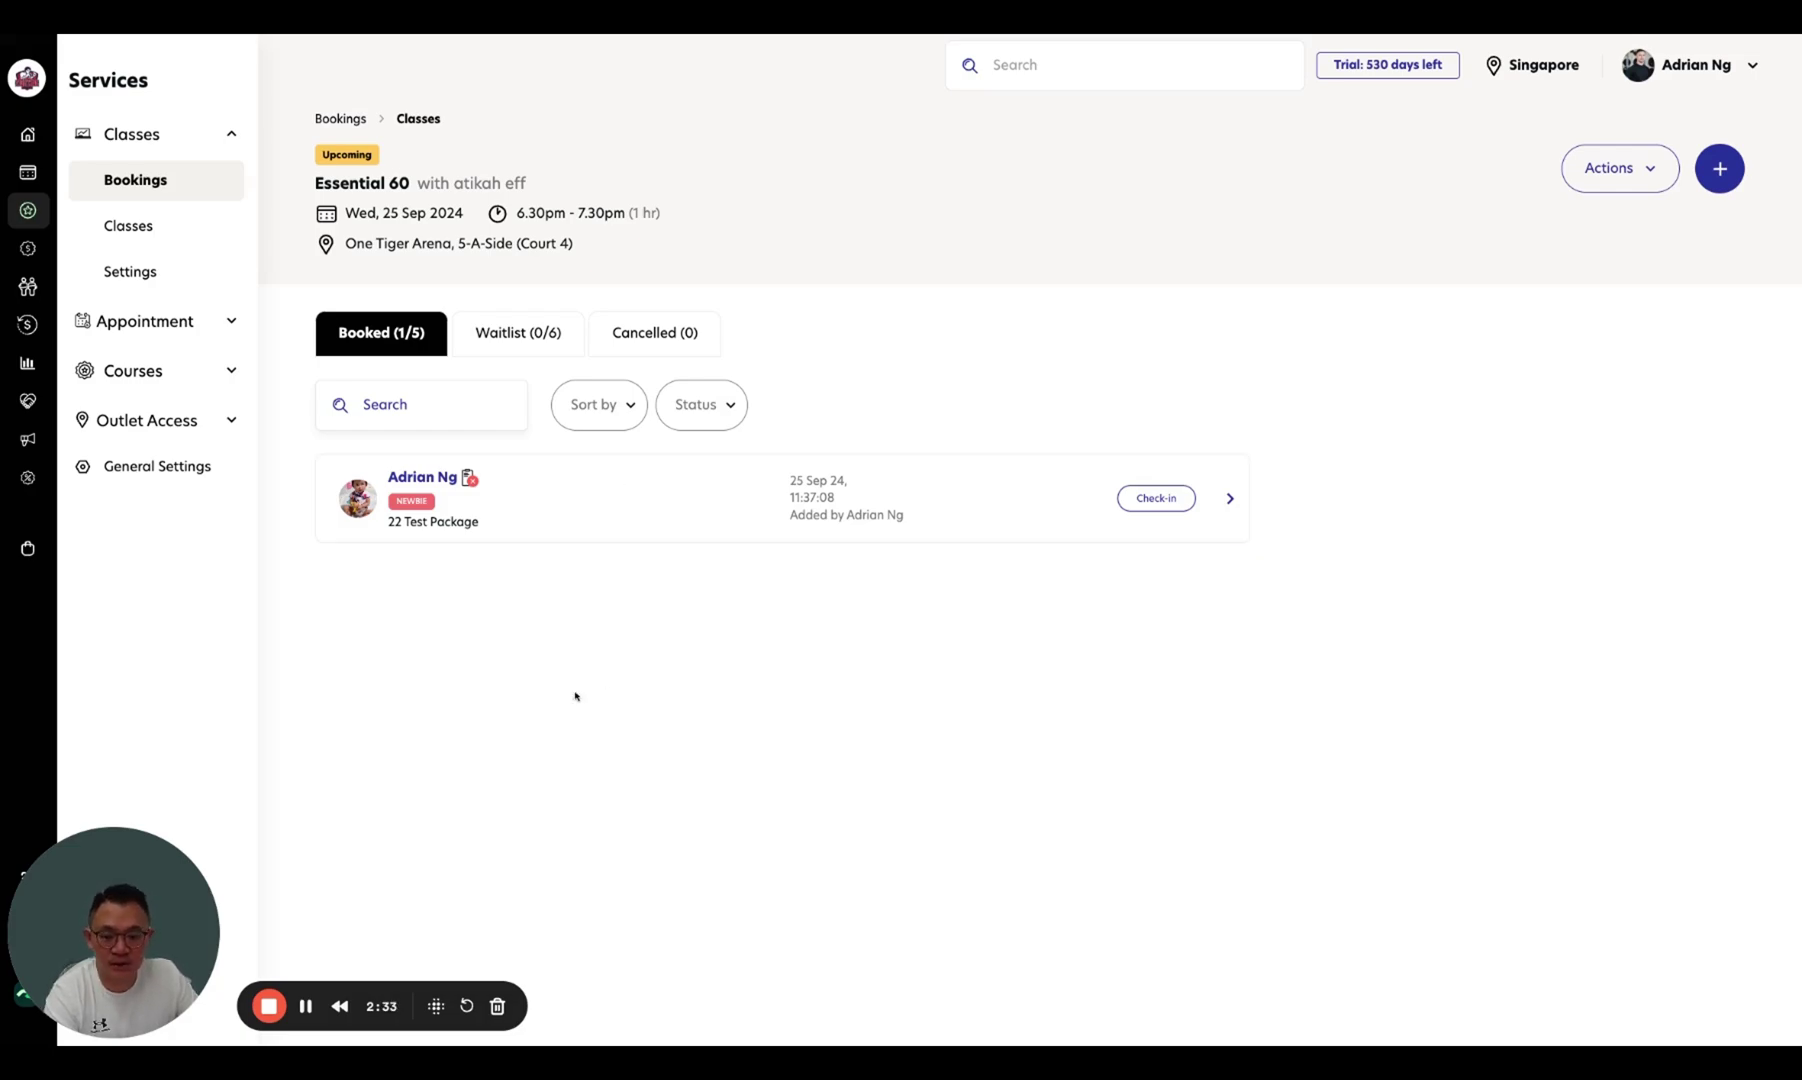
- Go to Customers › Pricing Groups
left_click(28, 286)
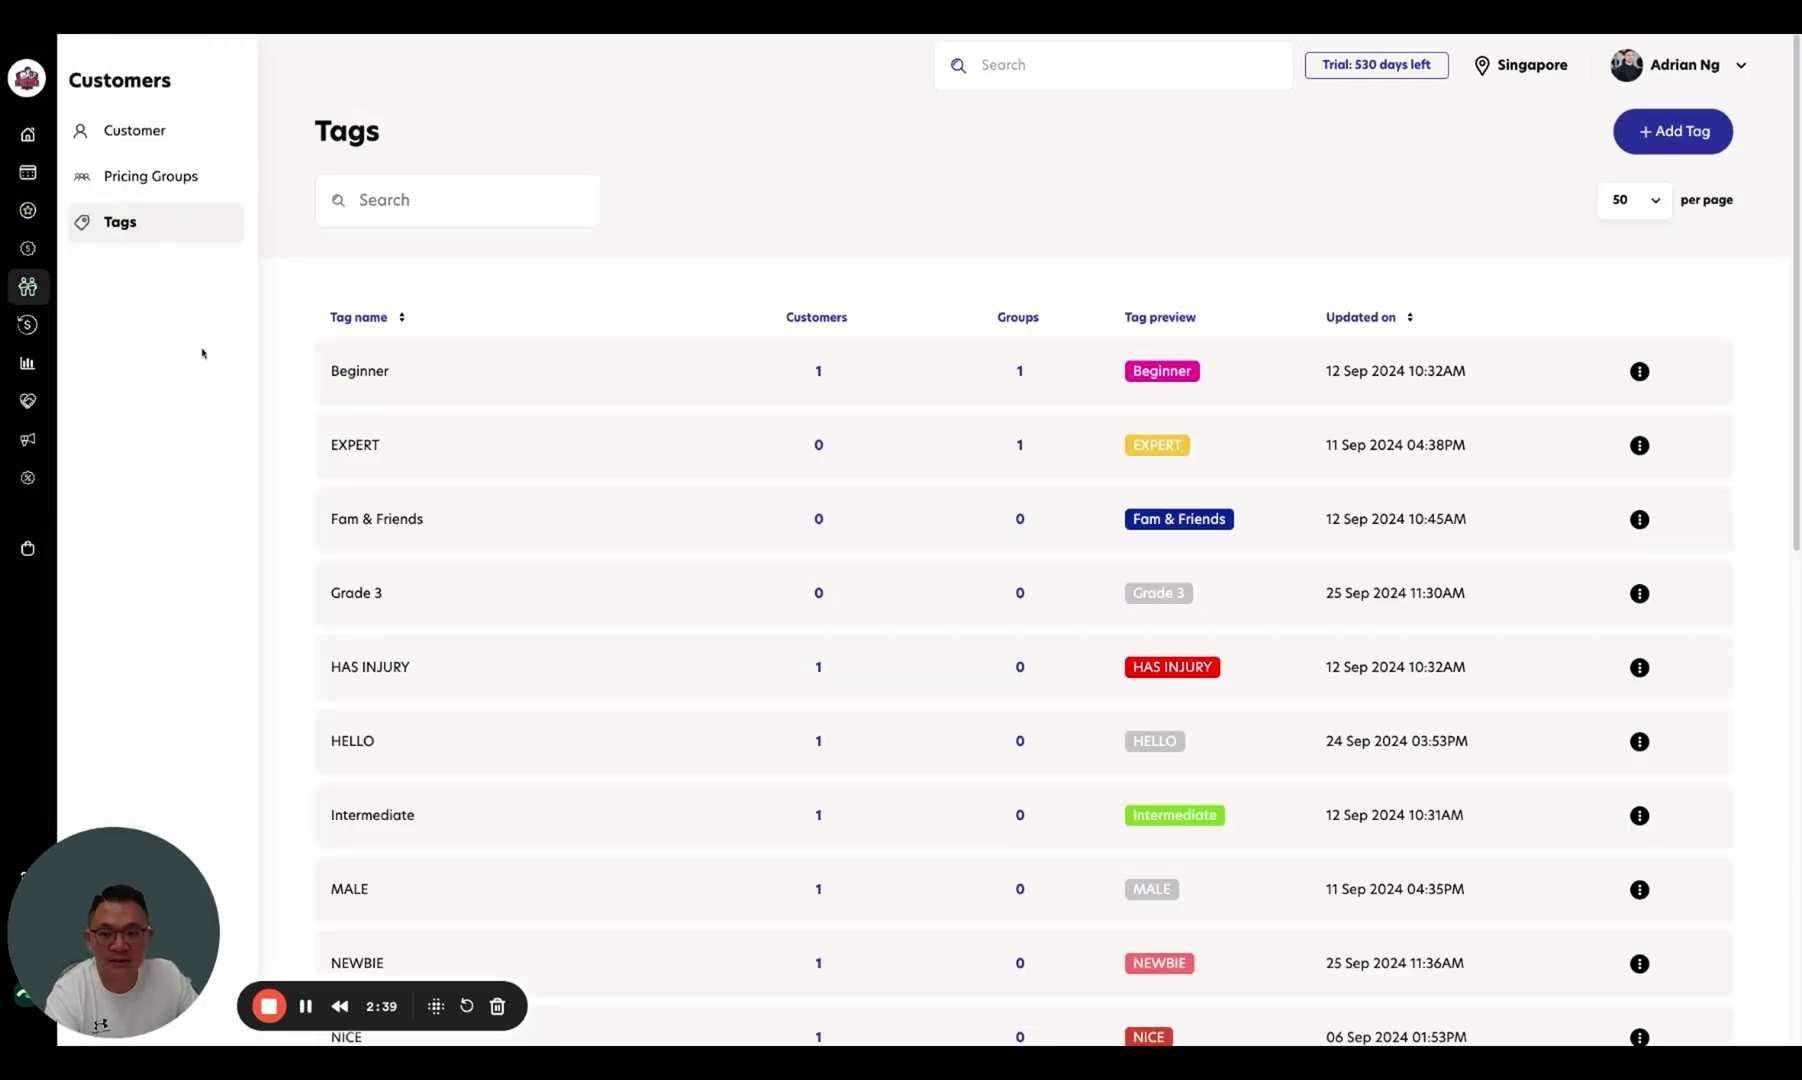
left_click(163, 190)
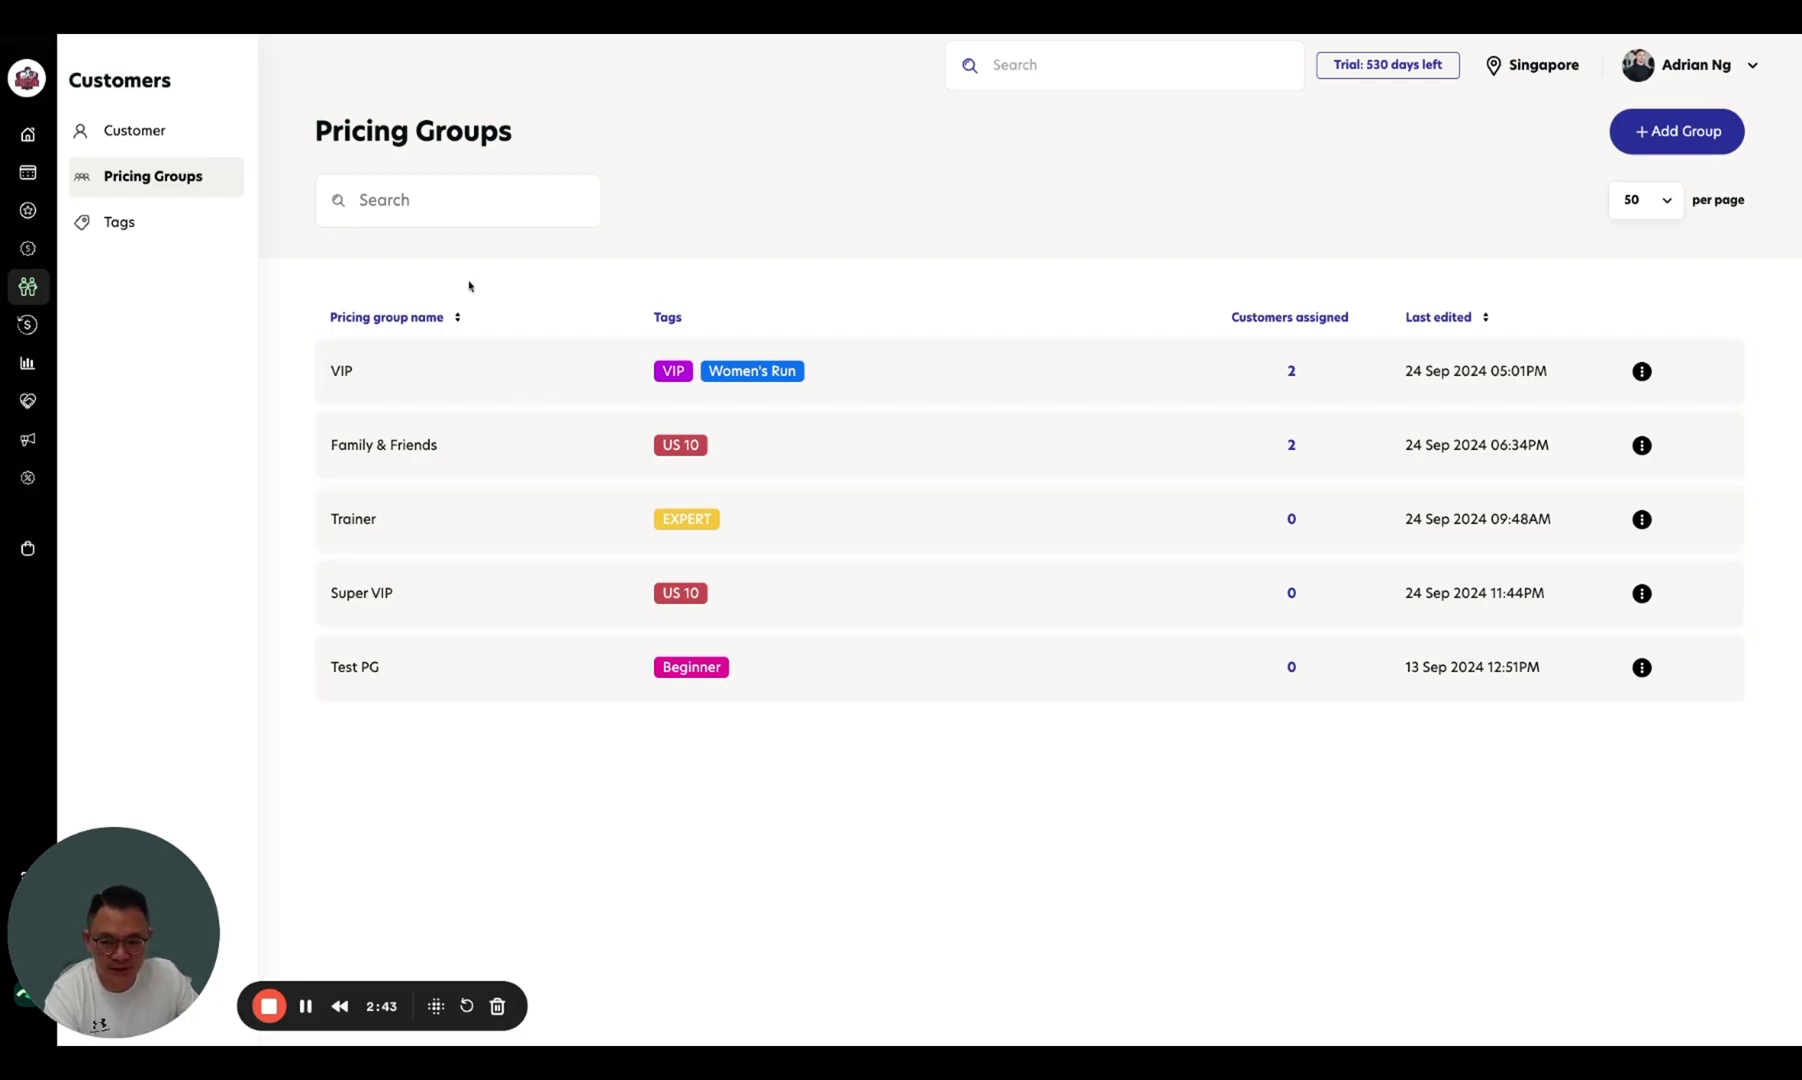
- Return to Pricing Groups and bring up the VIP row's edit, assign and delete actions
left_click(171, 134)
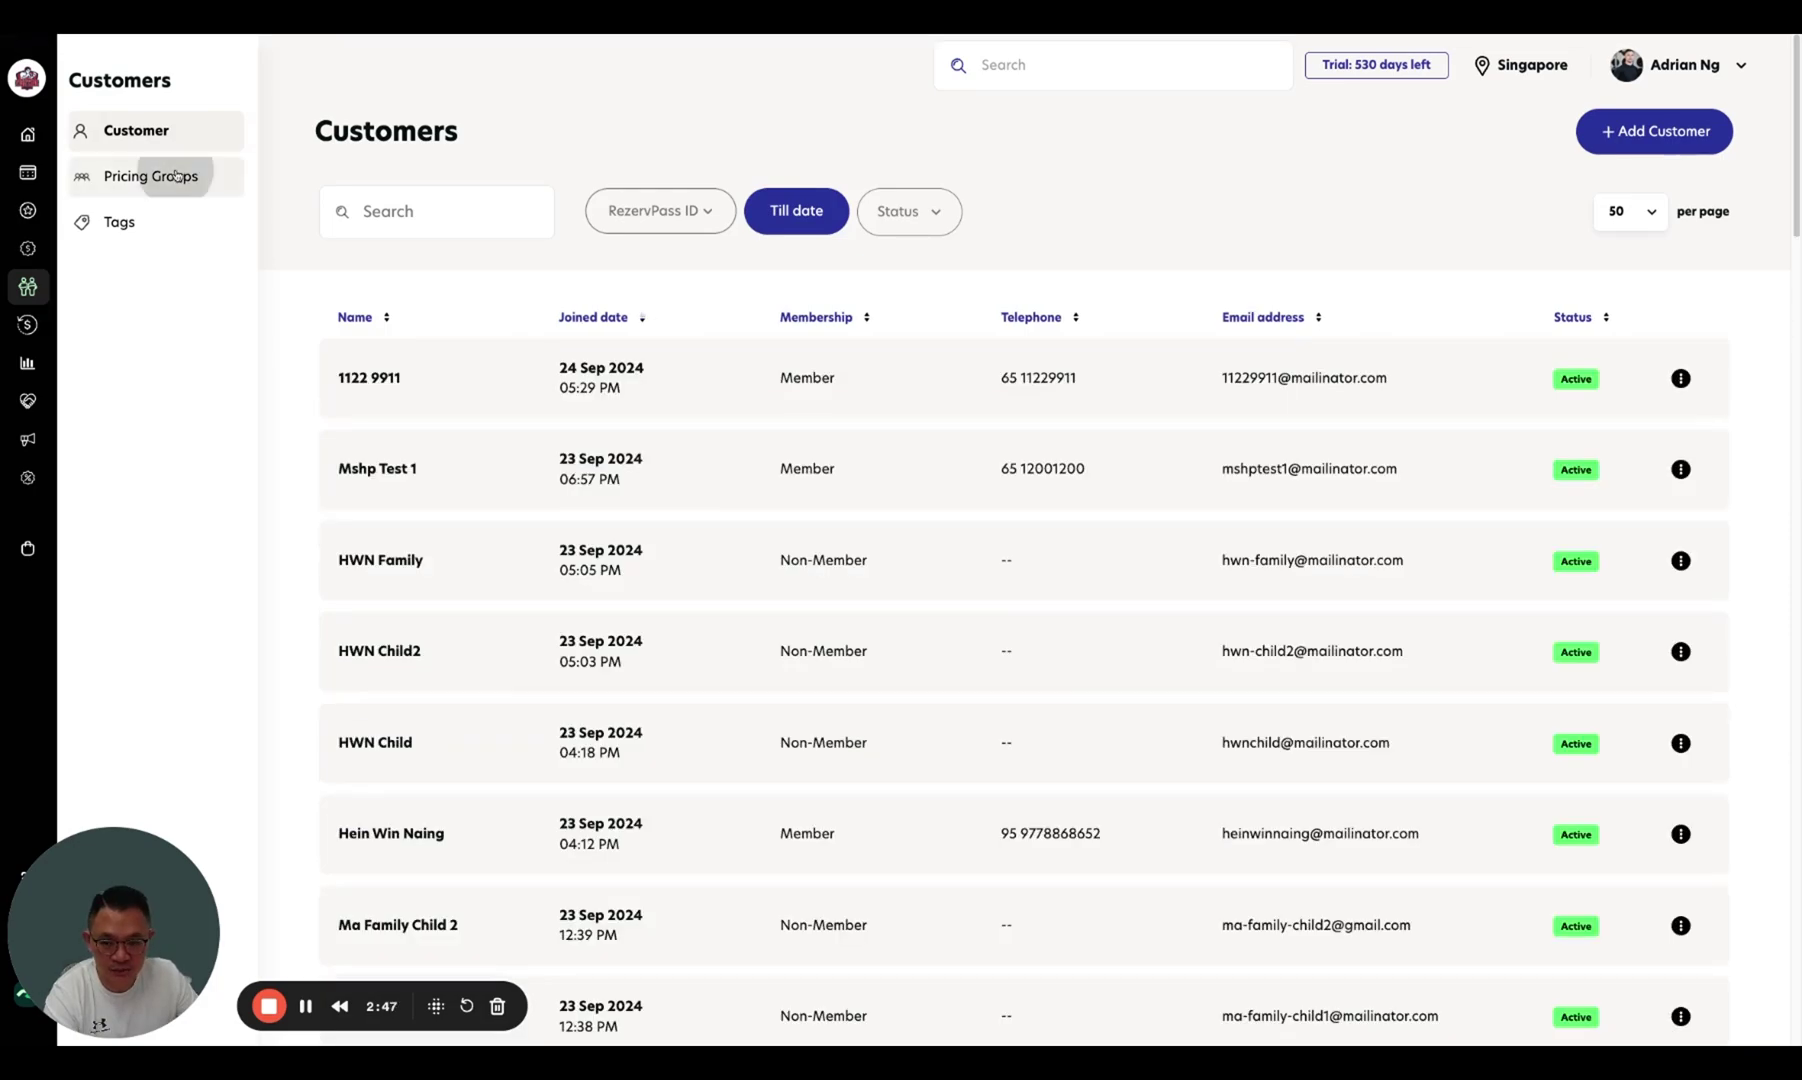
left_click(177, 174)
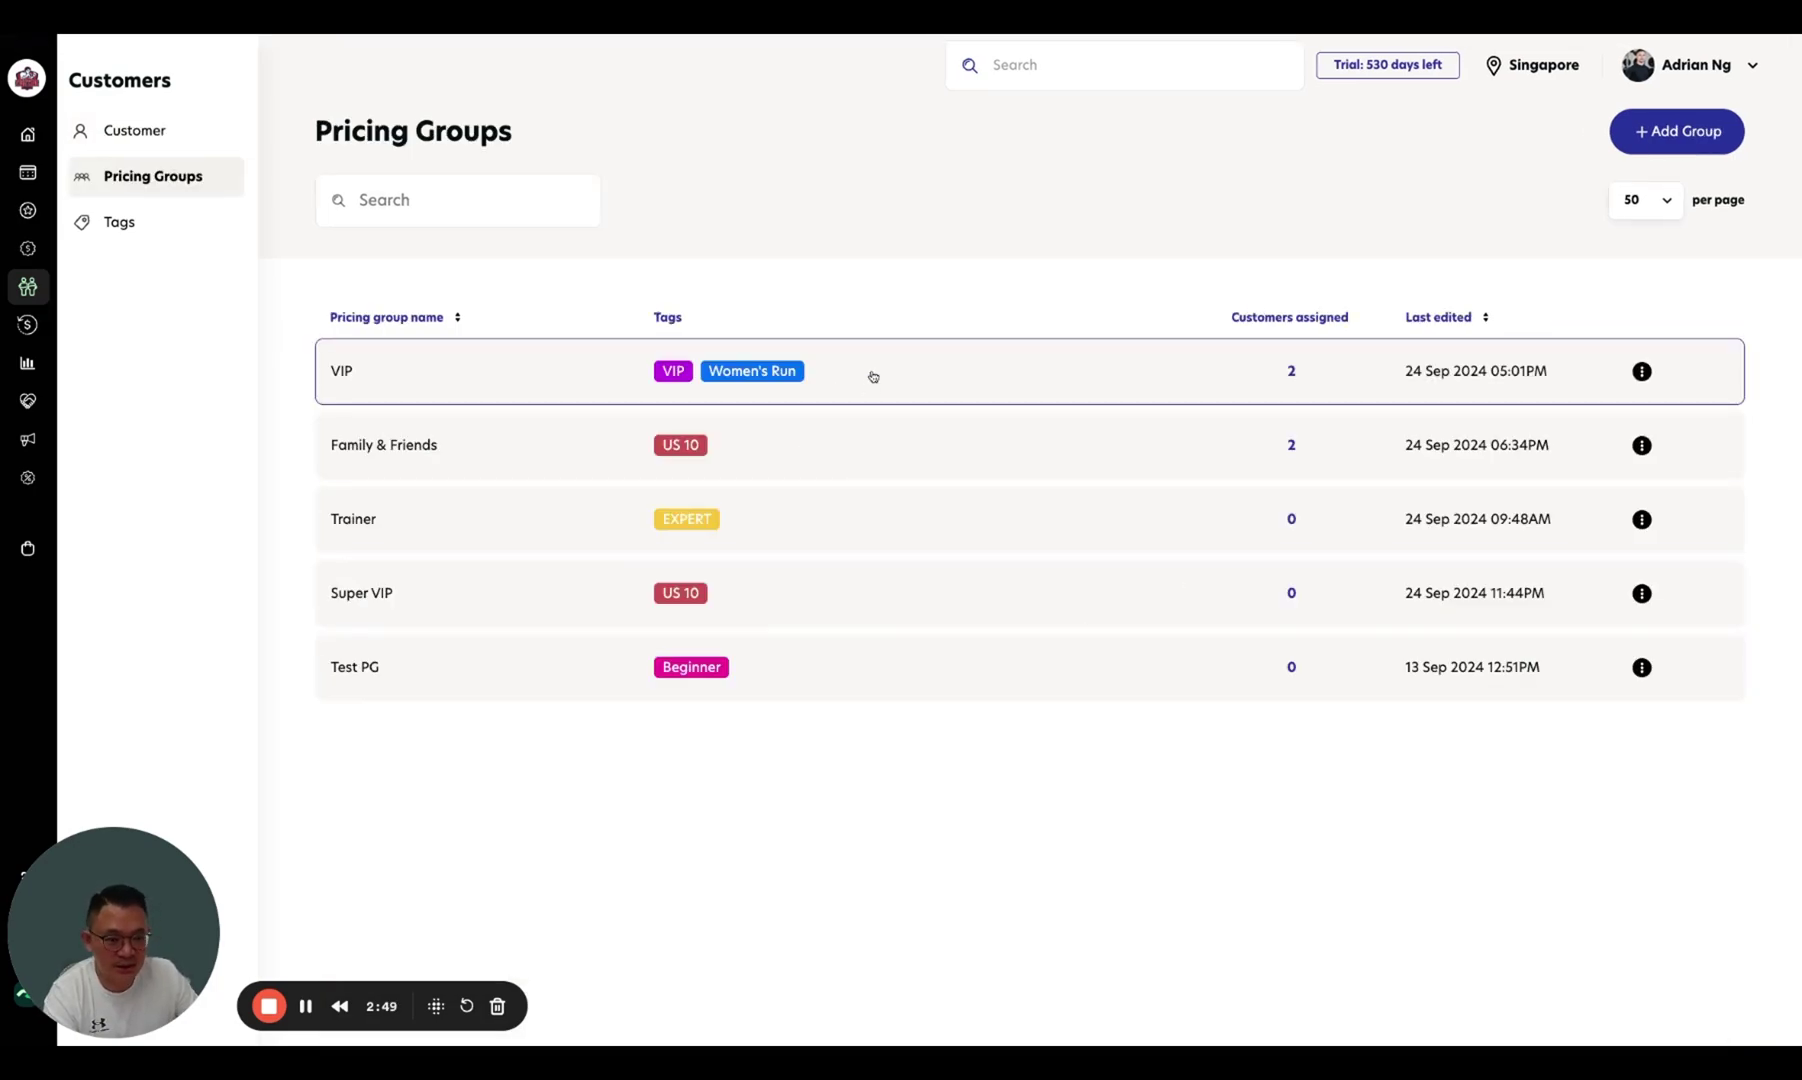
left_click_drag(541, 148, 363, 140)
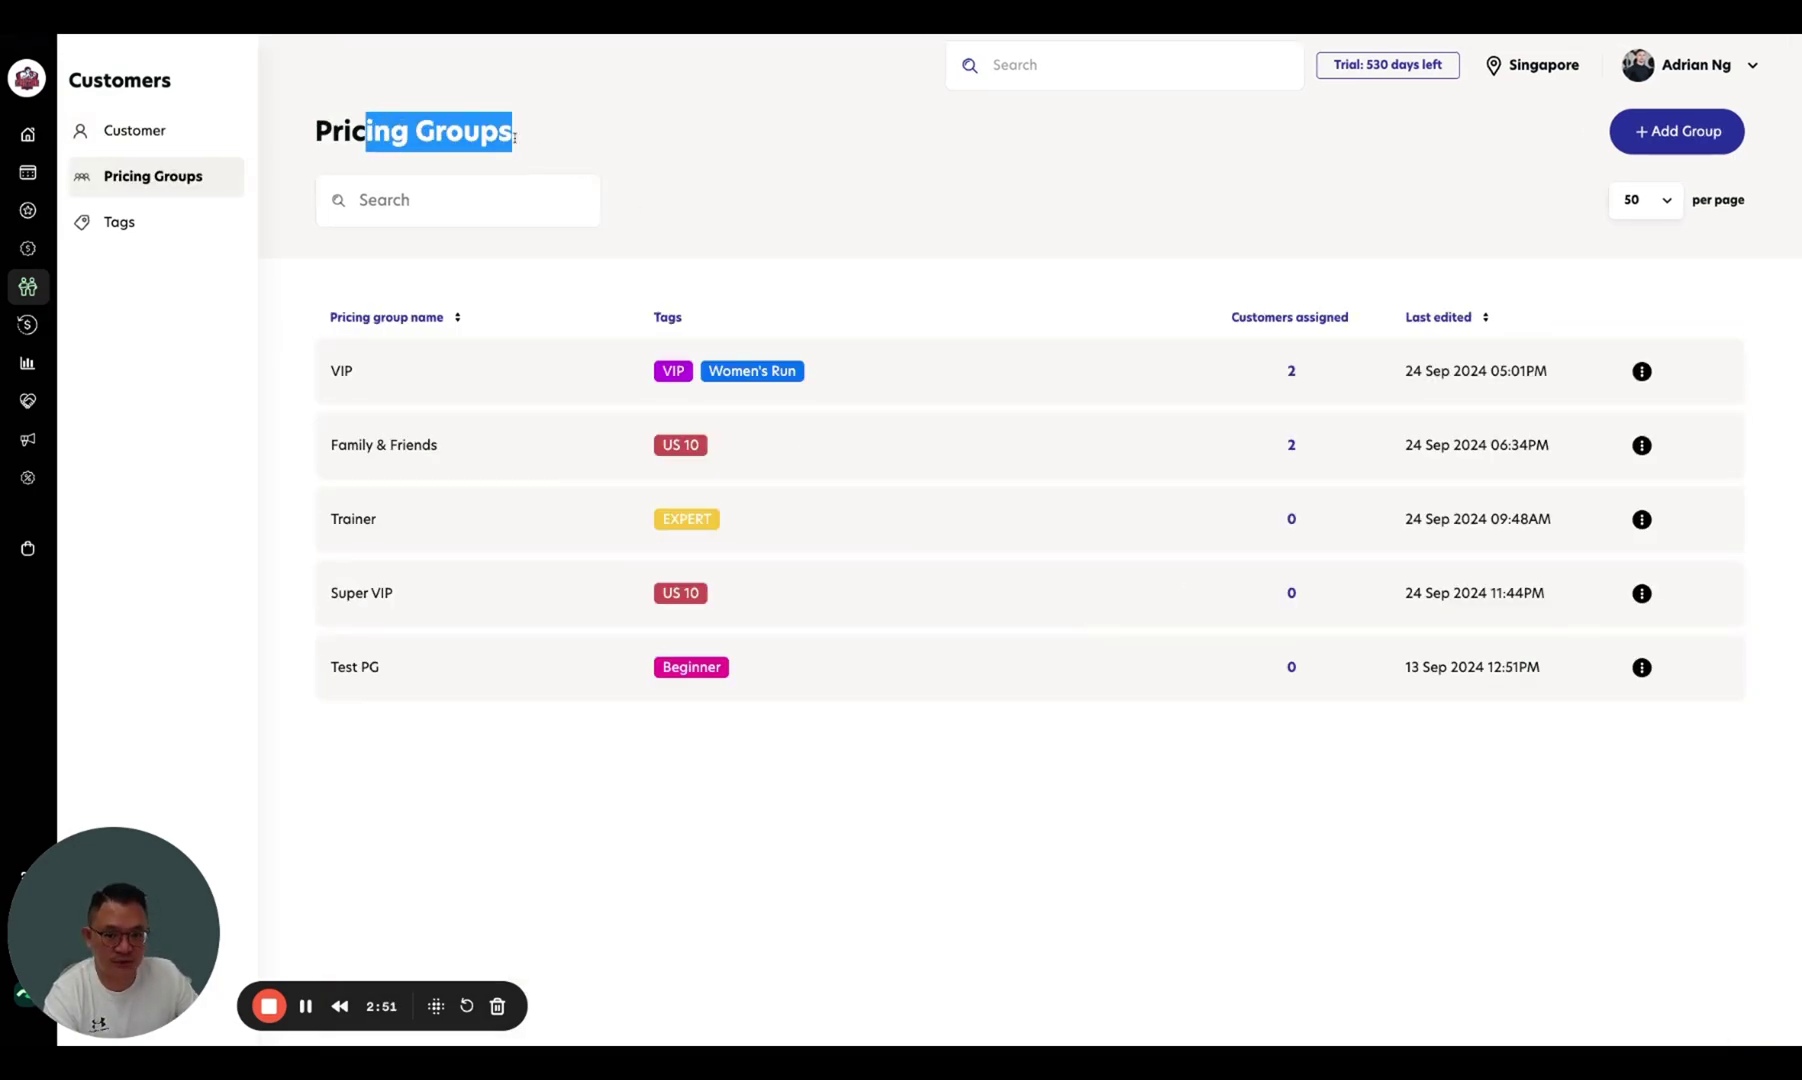
left_click(809, 162)
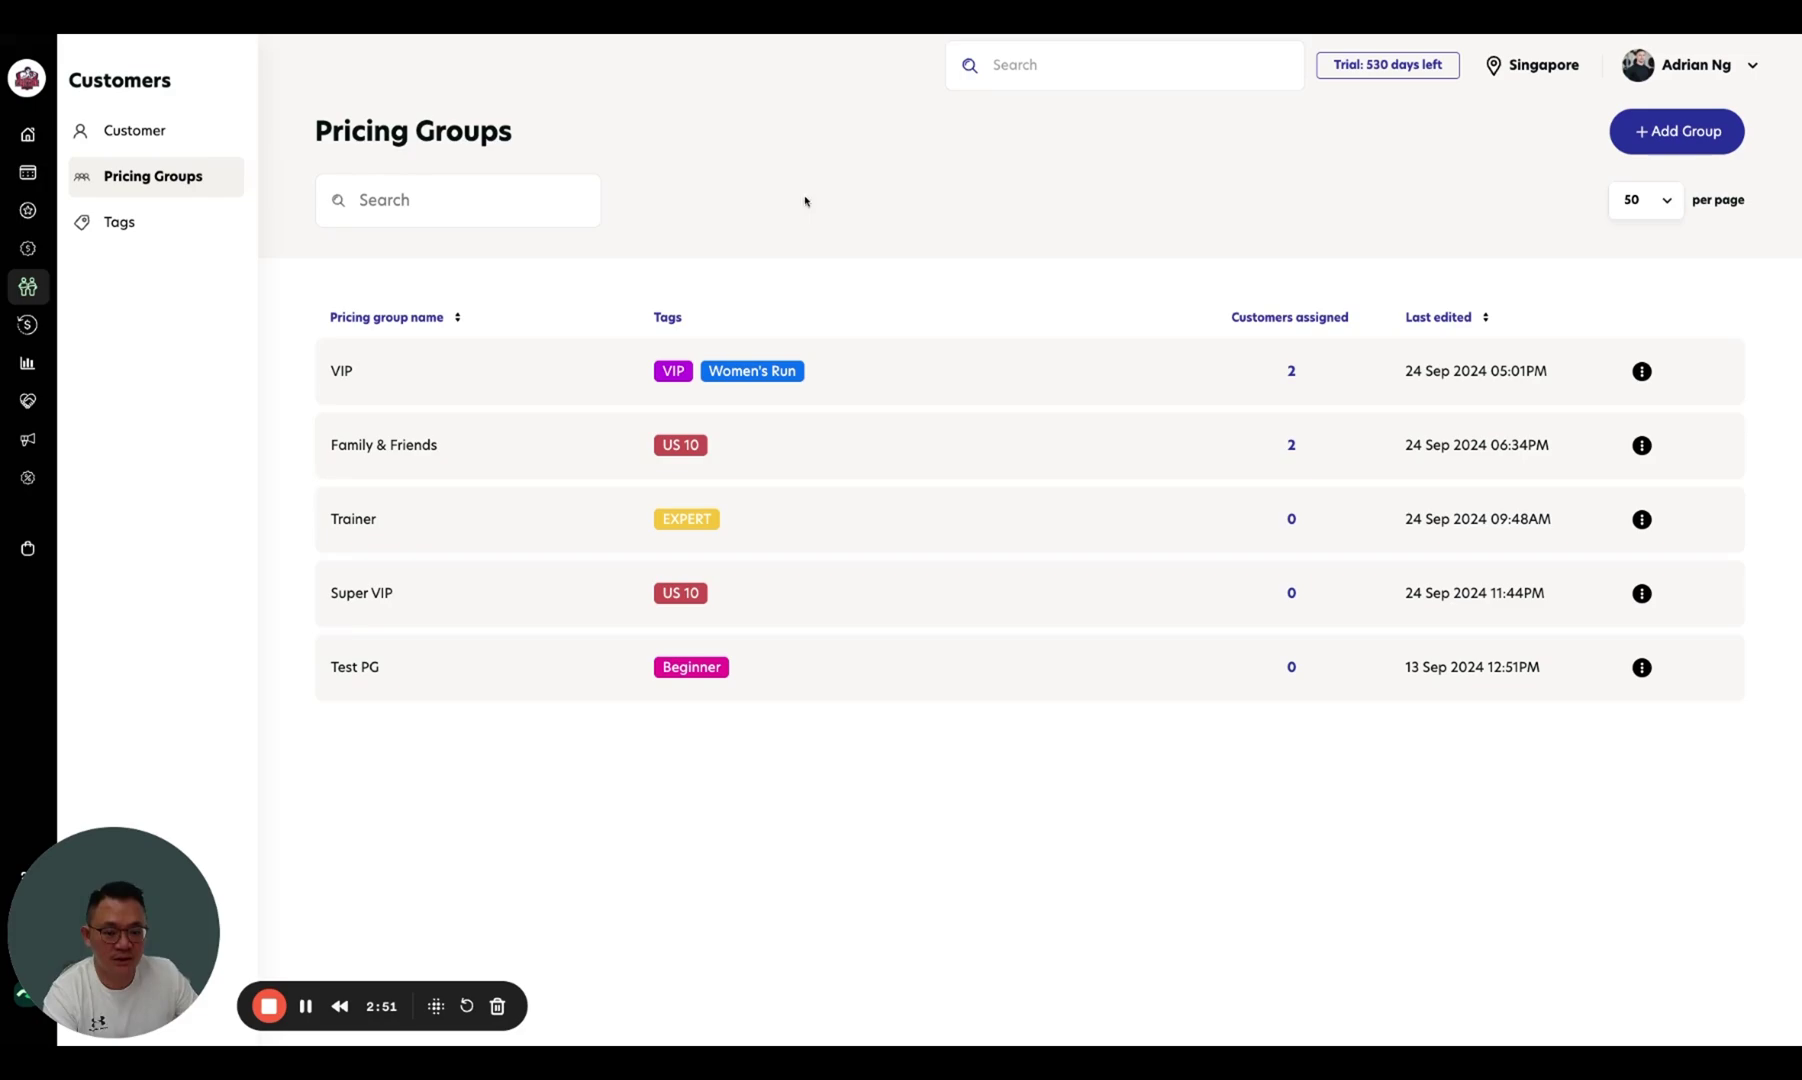
left_click(1642, 372)
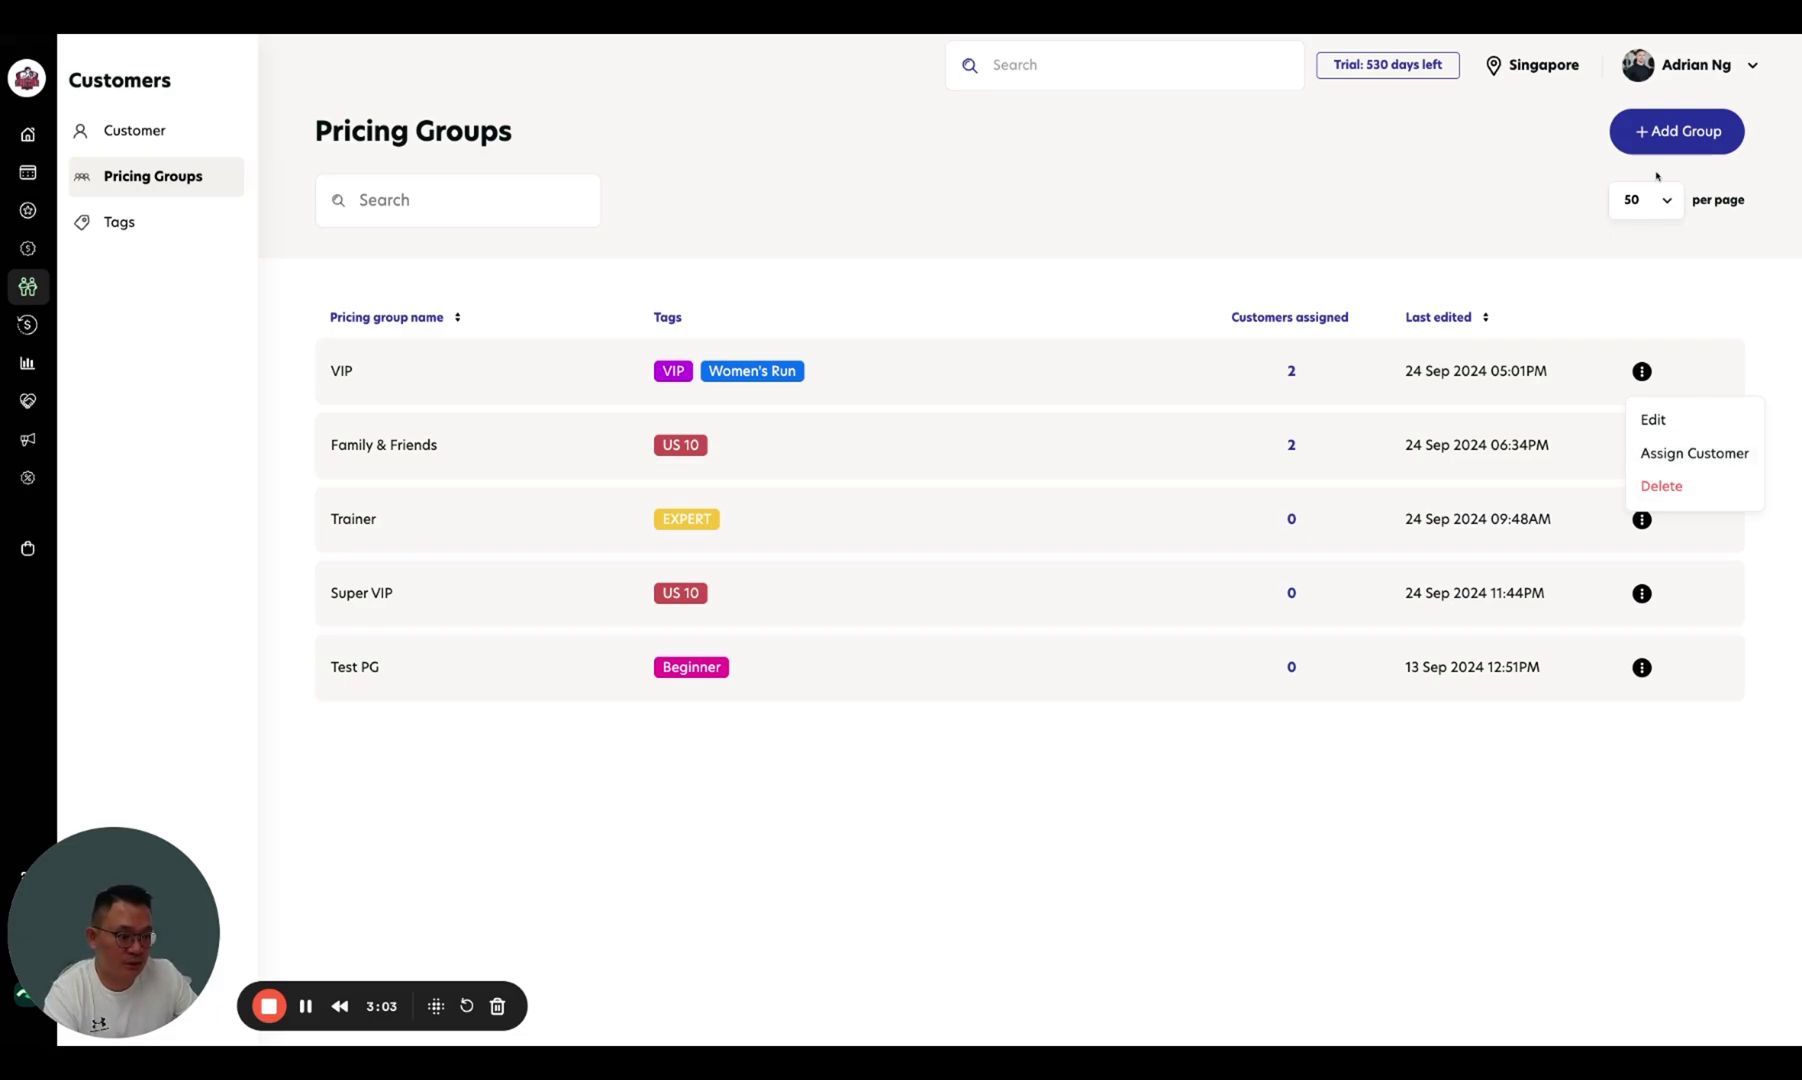
- Assign a customer, found by name search, to the VIP pricing group
left_click(1595, 281)
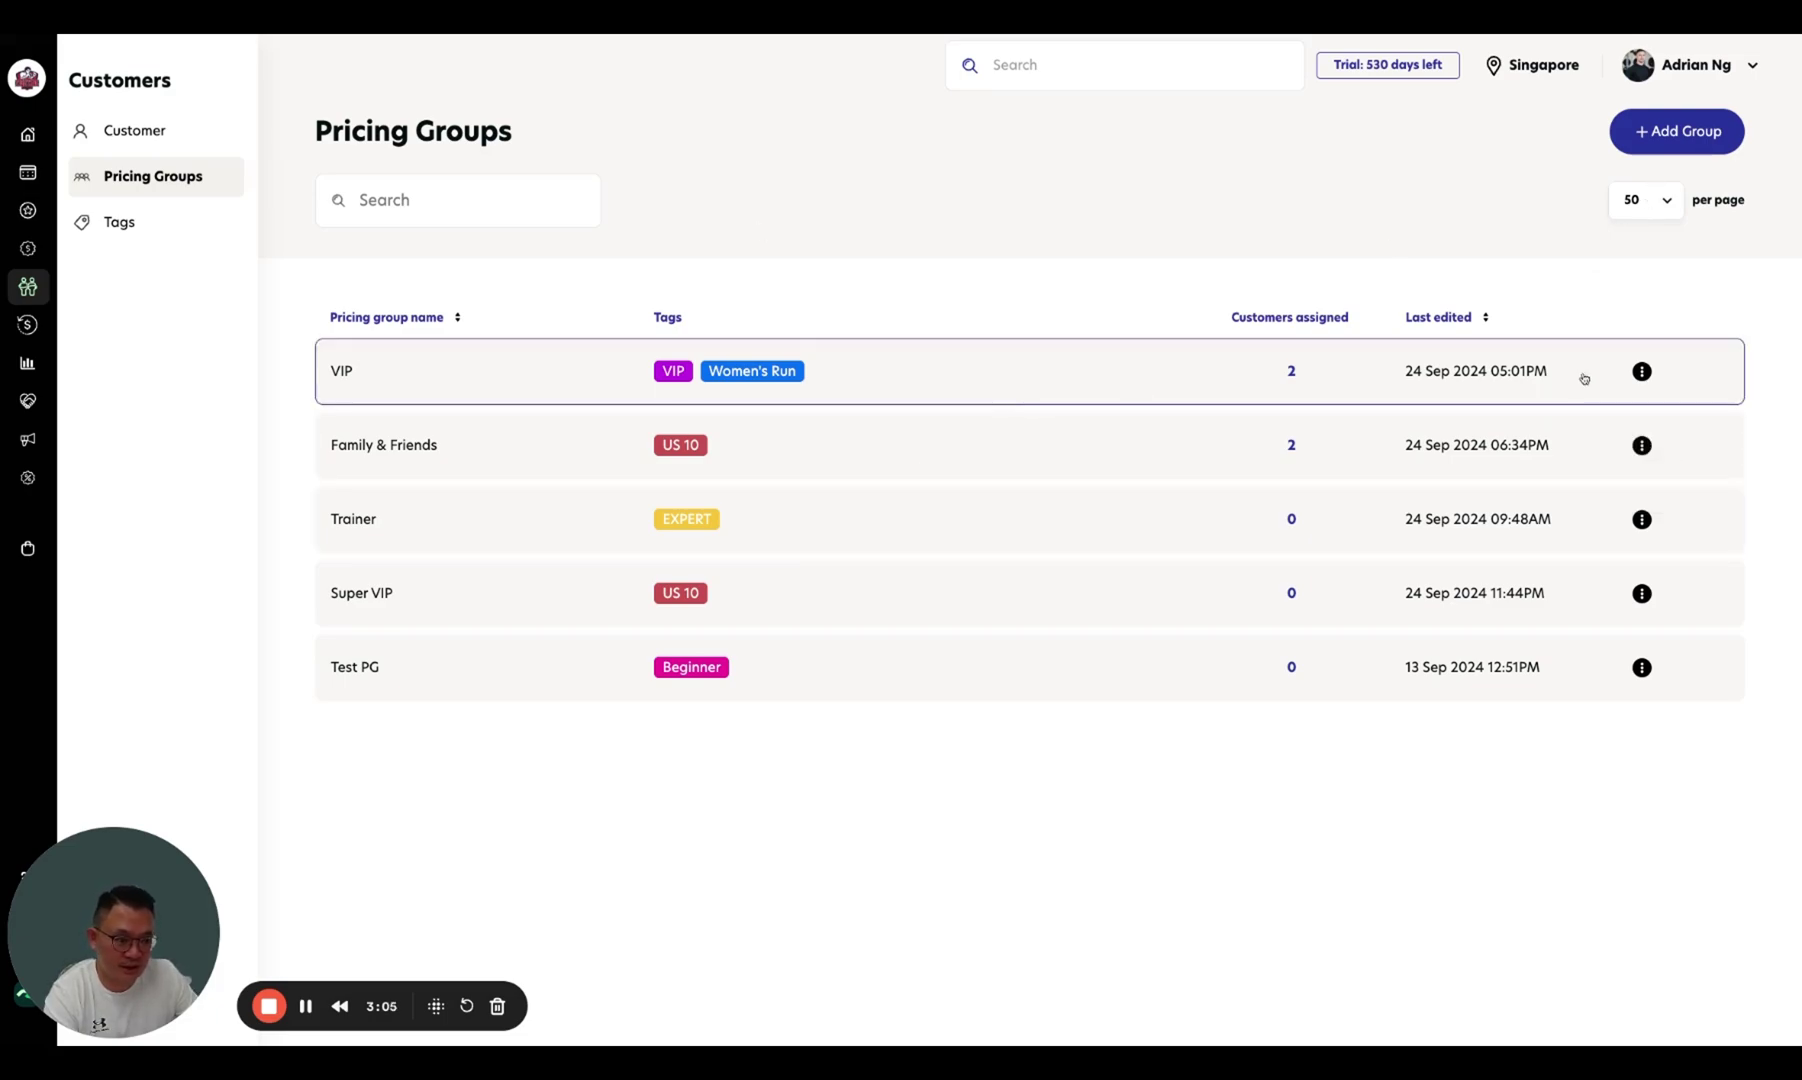
left_click(1642, 372)
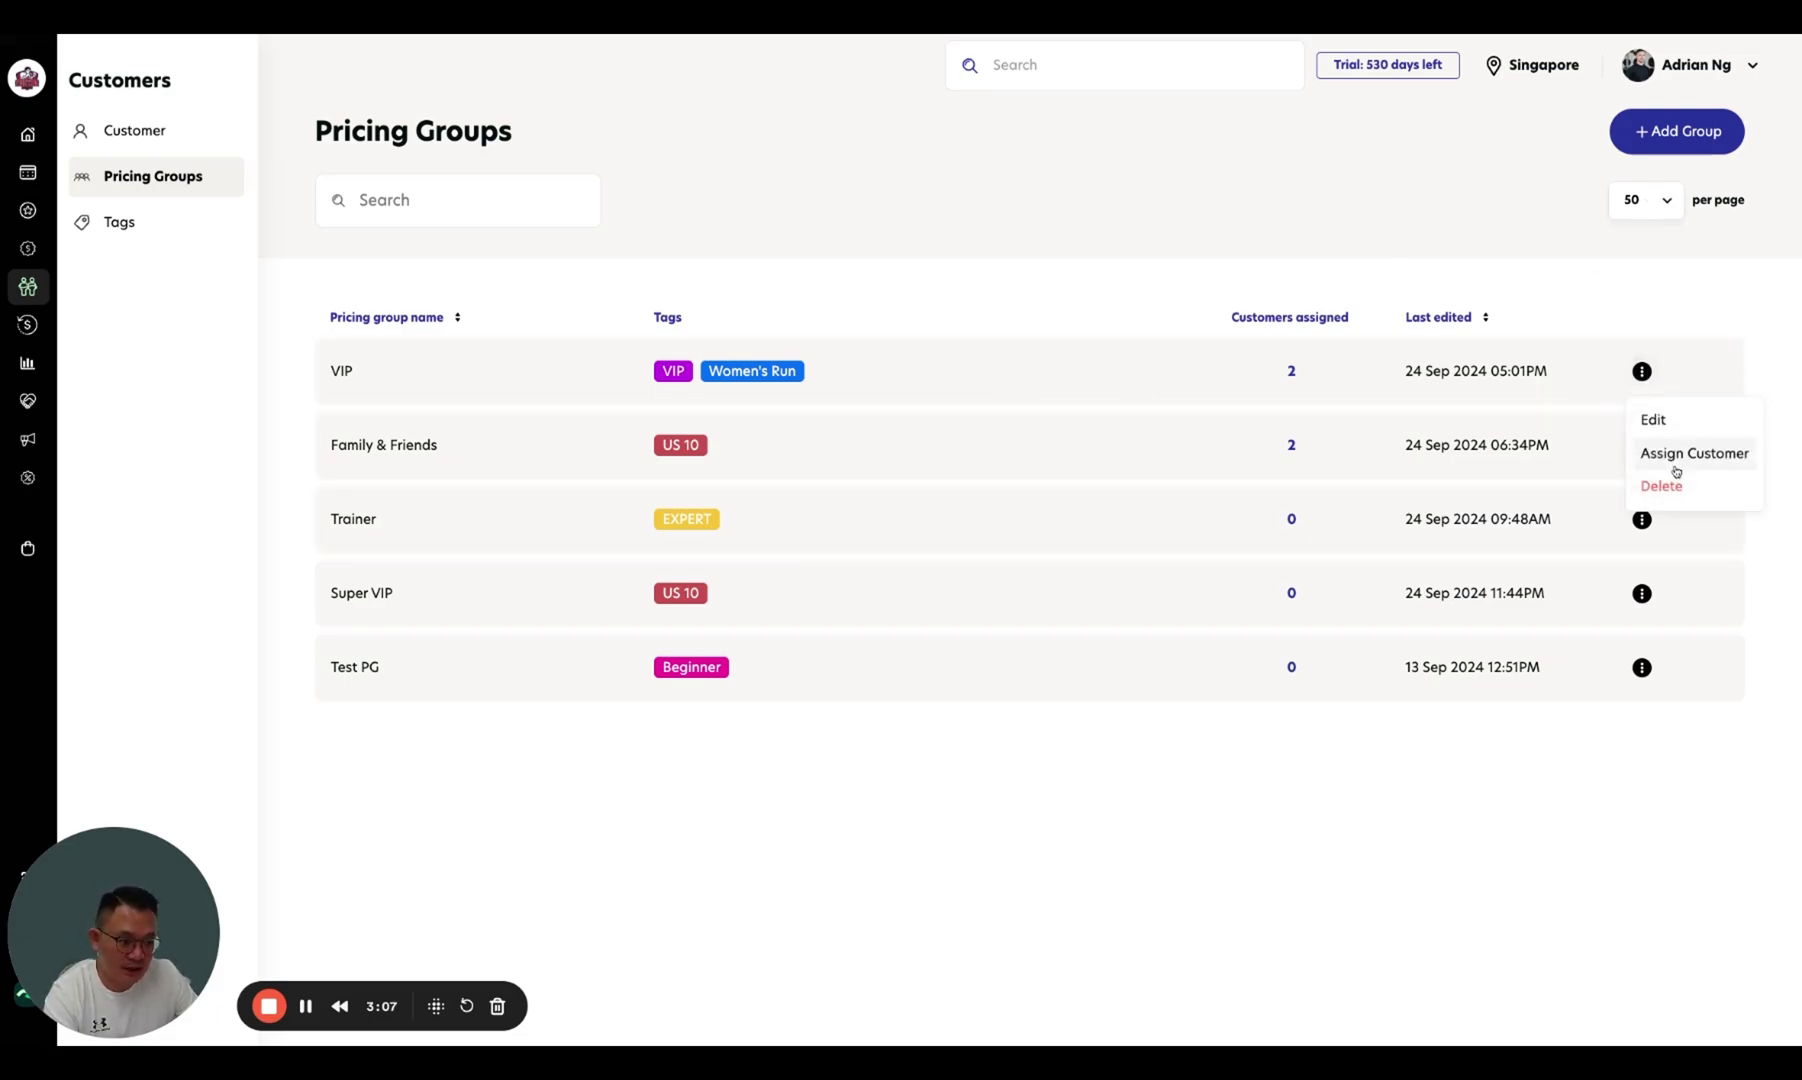
left_click(1674, 458)
left_click(1469, 210)
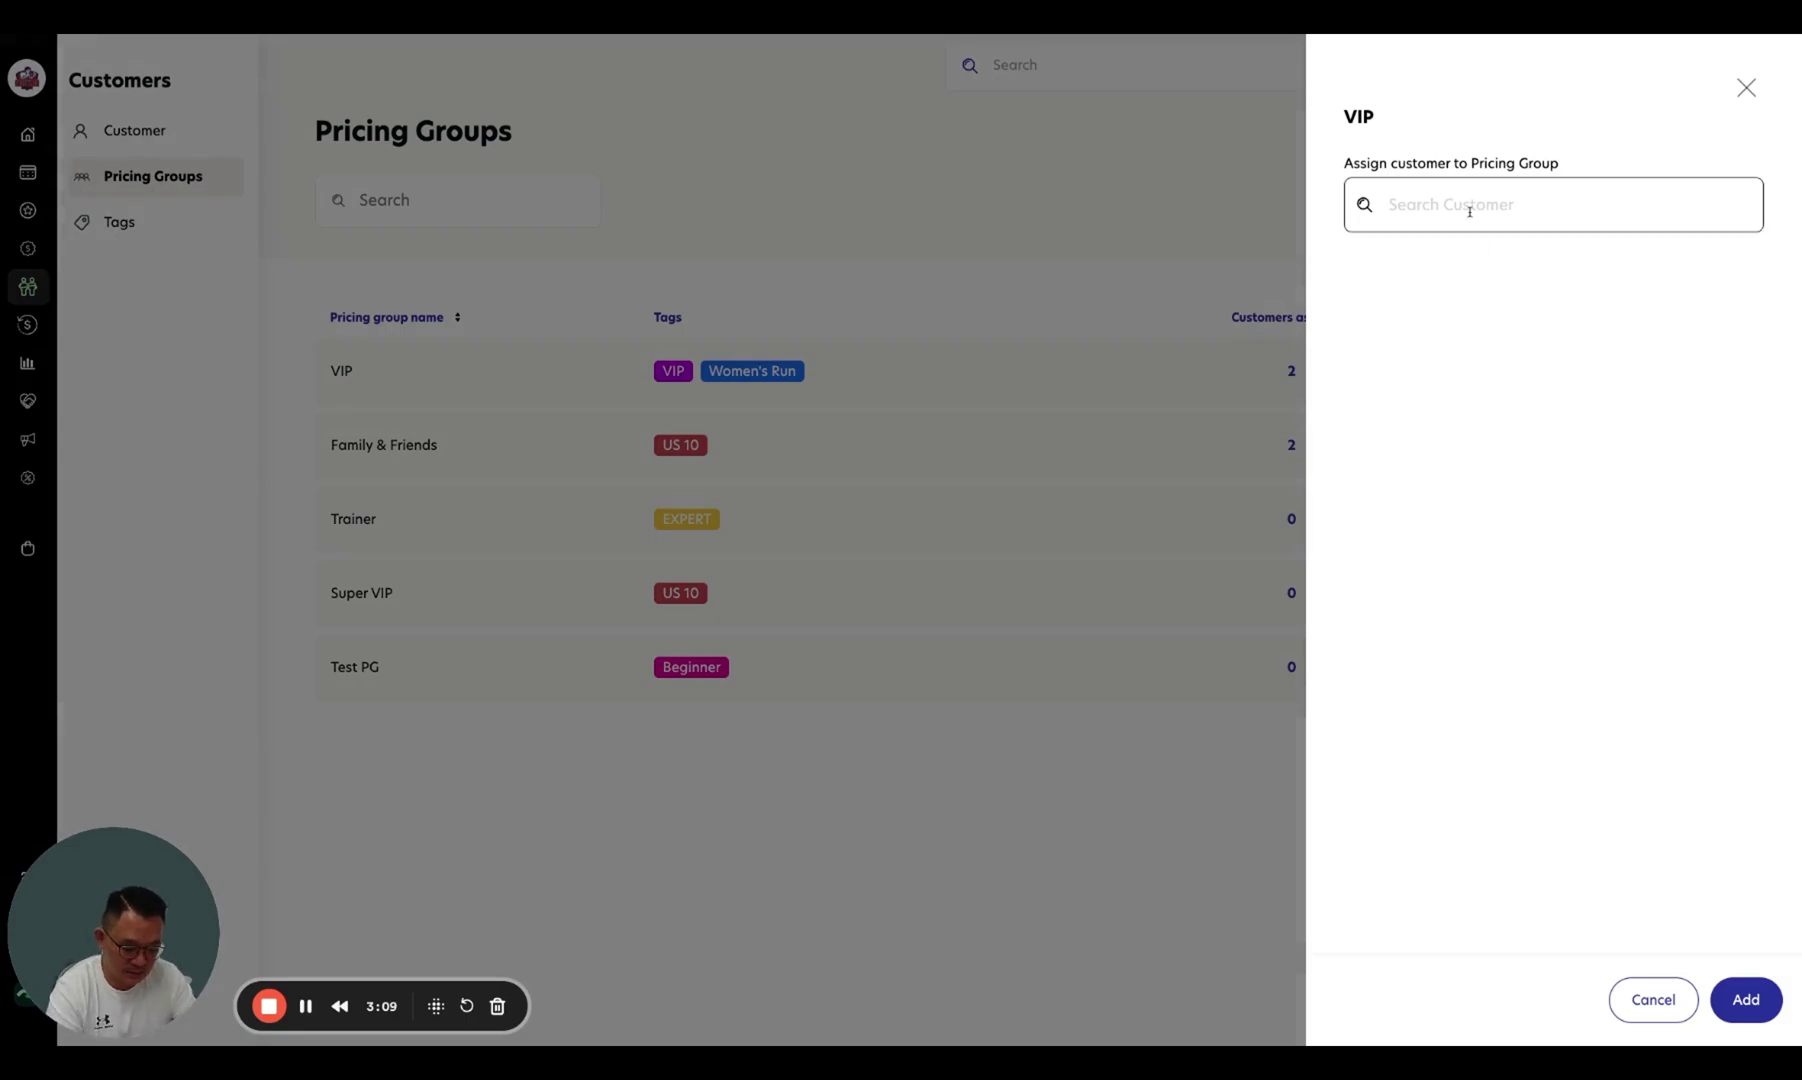
type("rani")
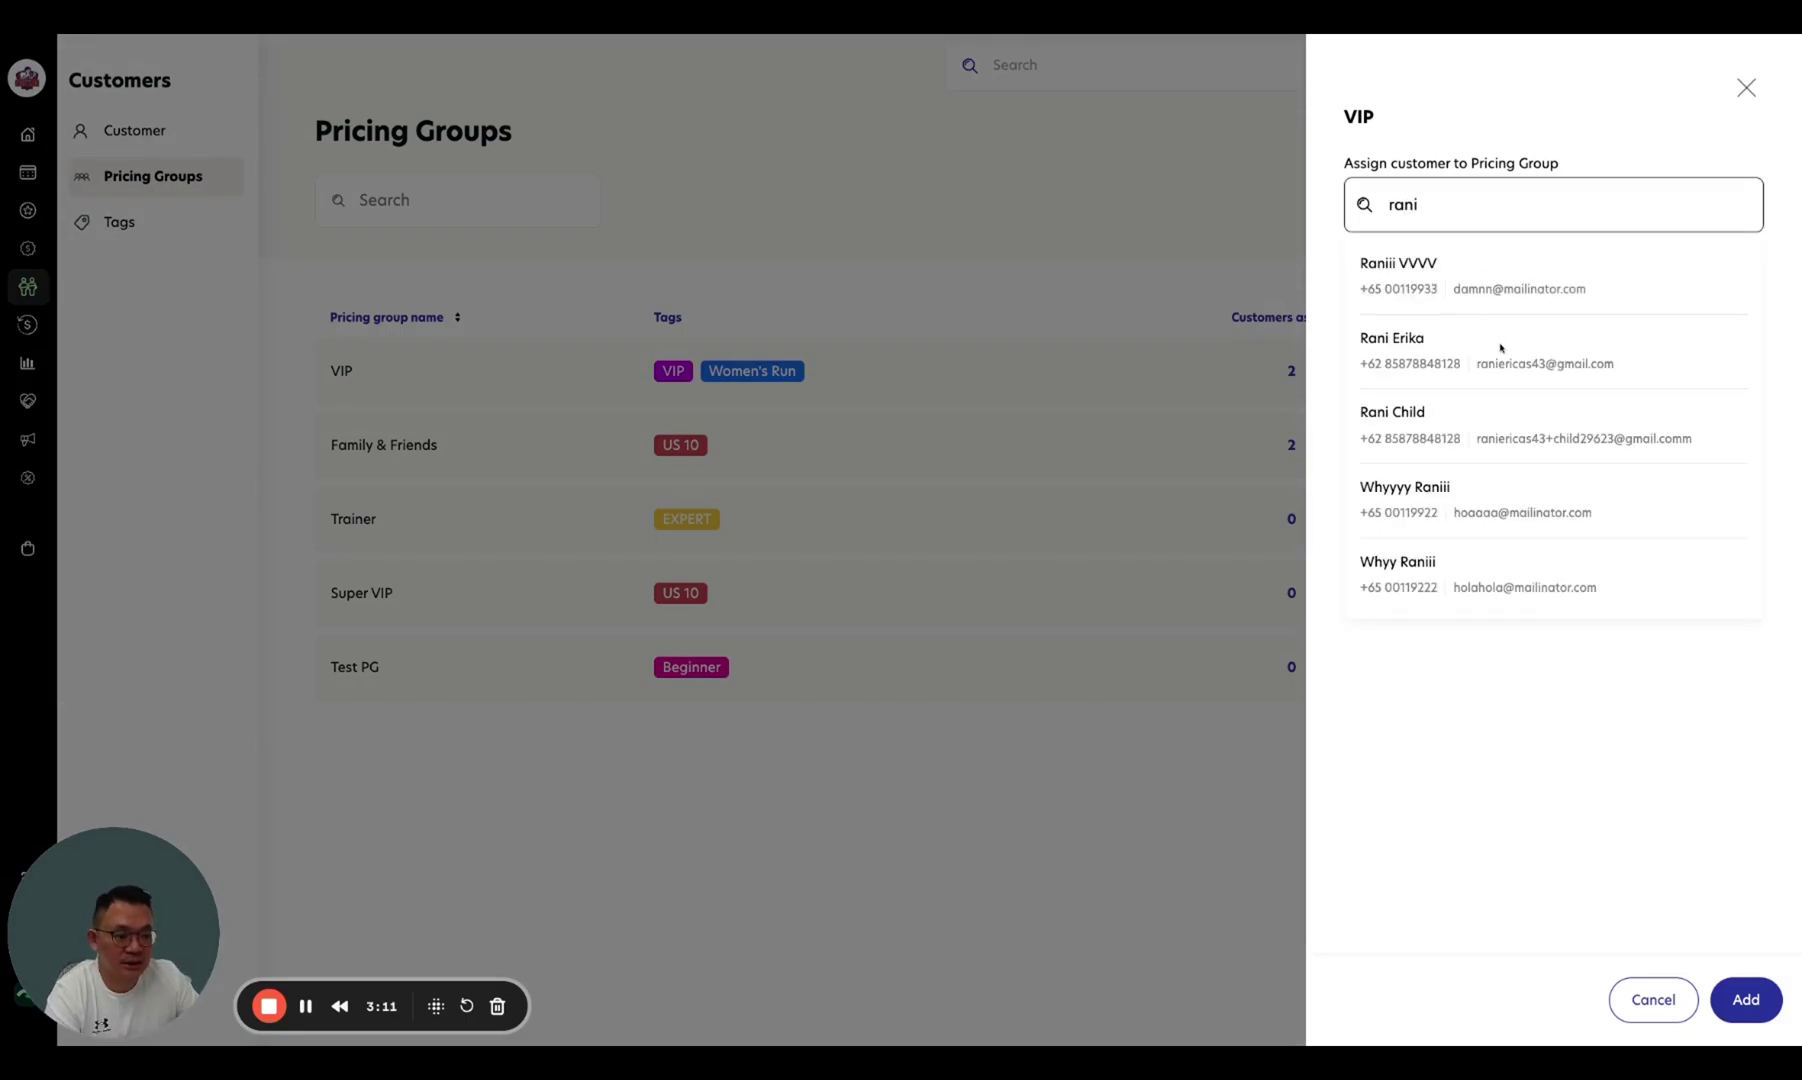
left_click(1500, 347)
left_click(1760, 1018)
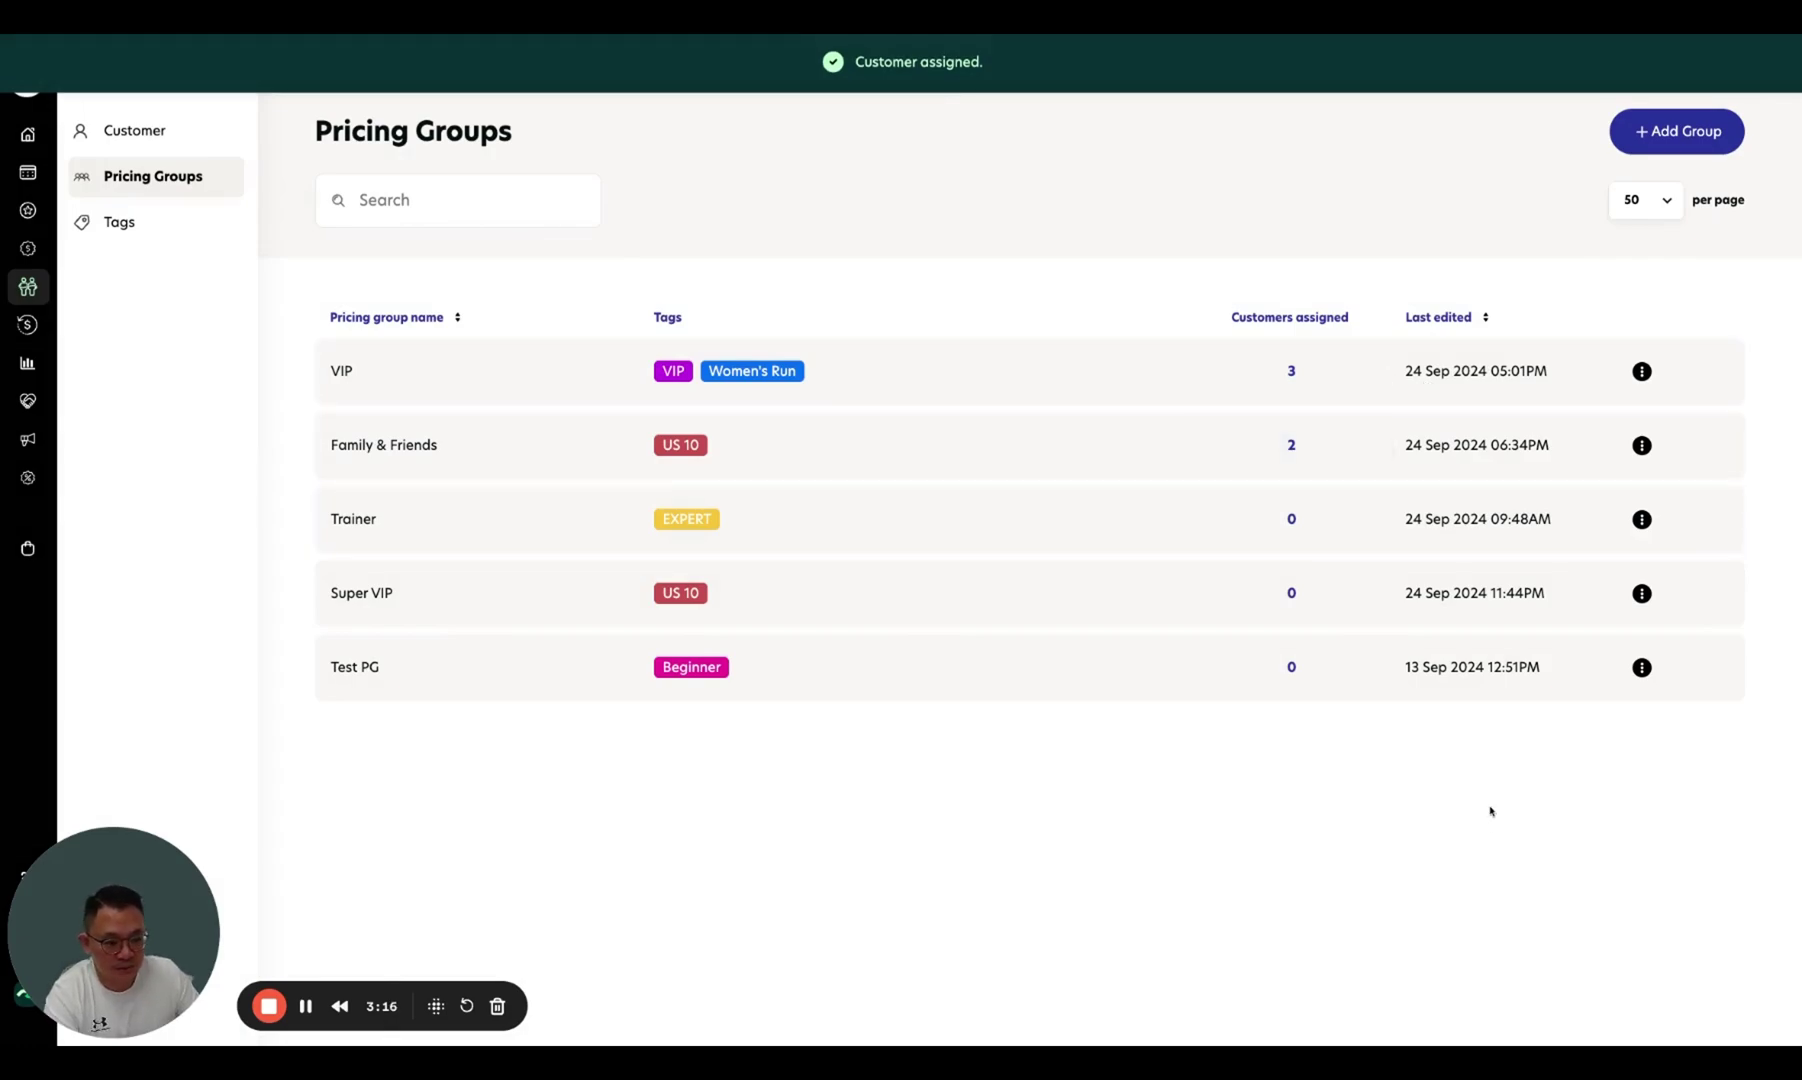
- Check the Family & Friends members and VIP's three customers, then go to Tags
left_click(1292, 448)
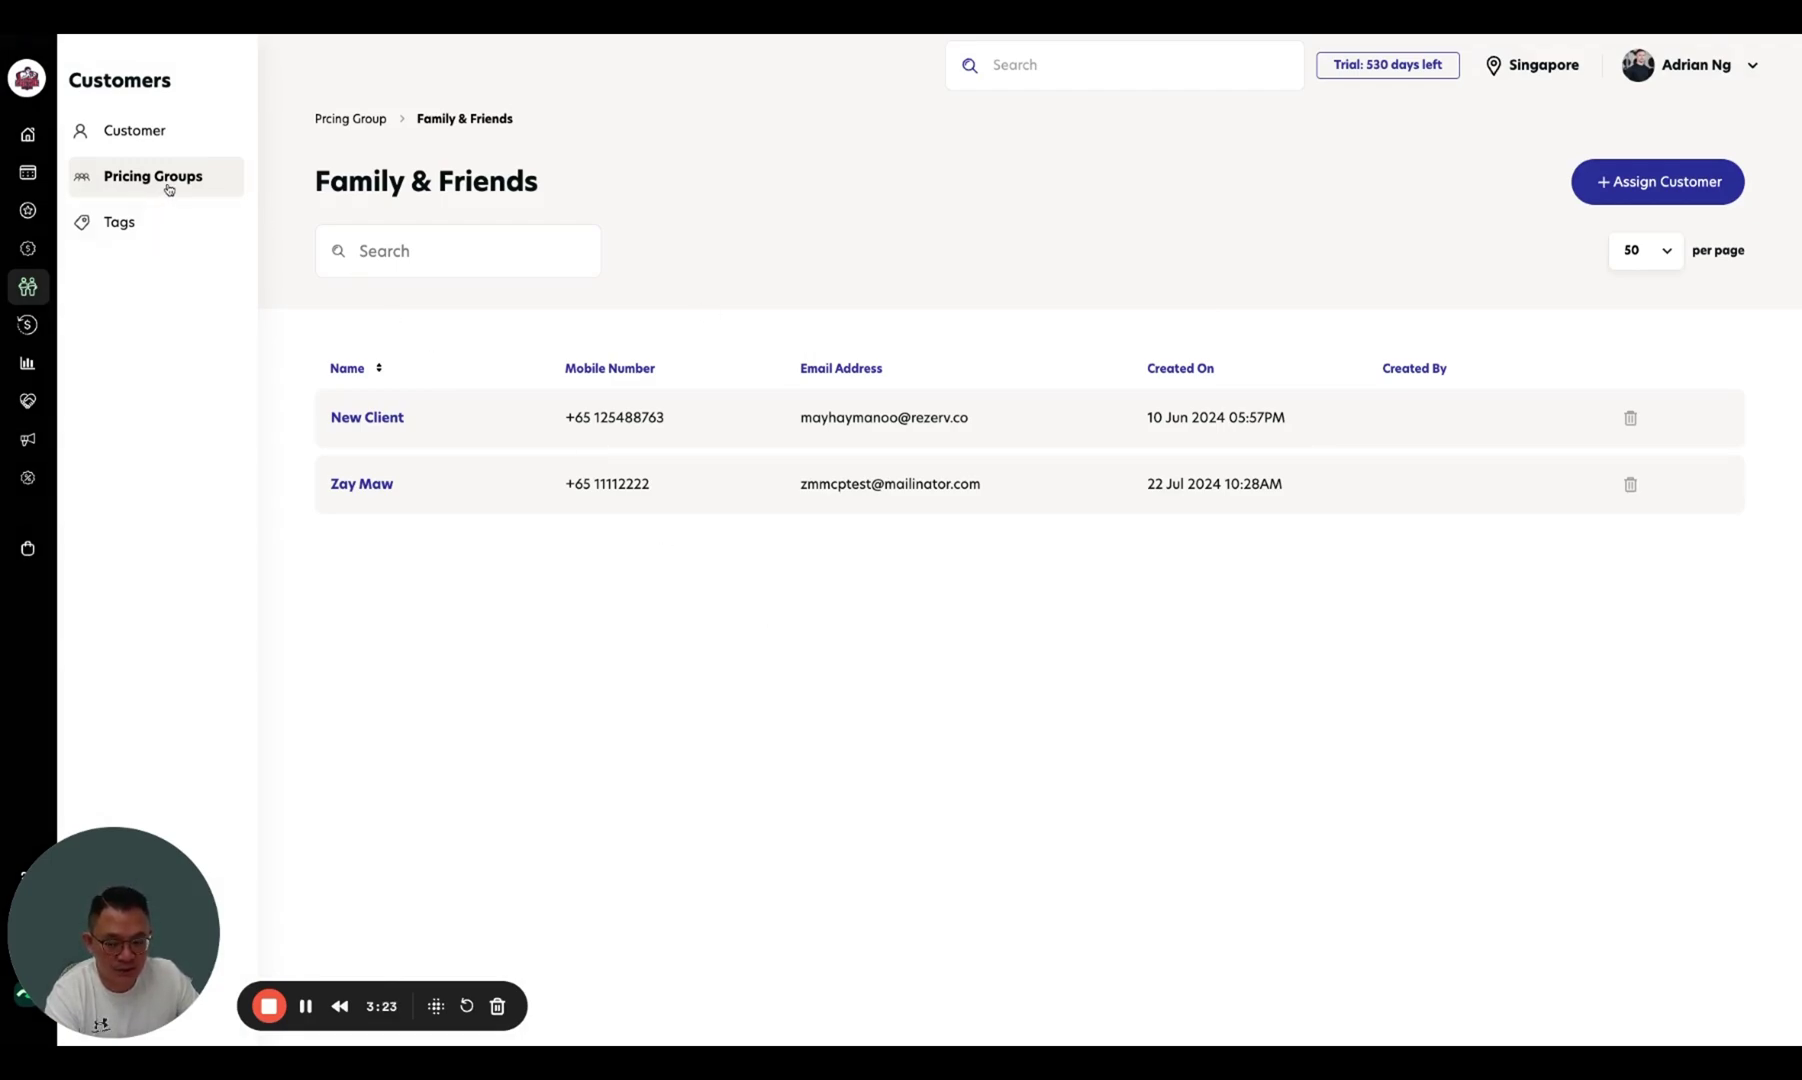
left_click_drag(329, 165, 510, 182)
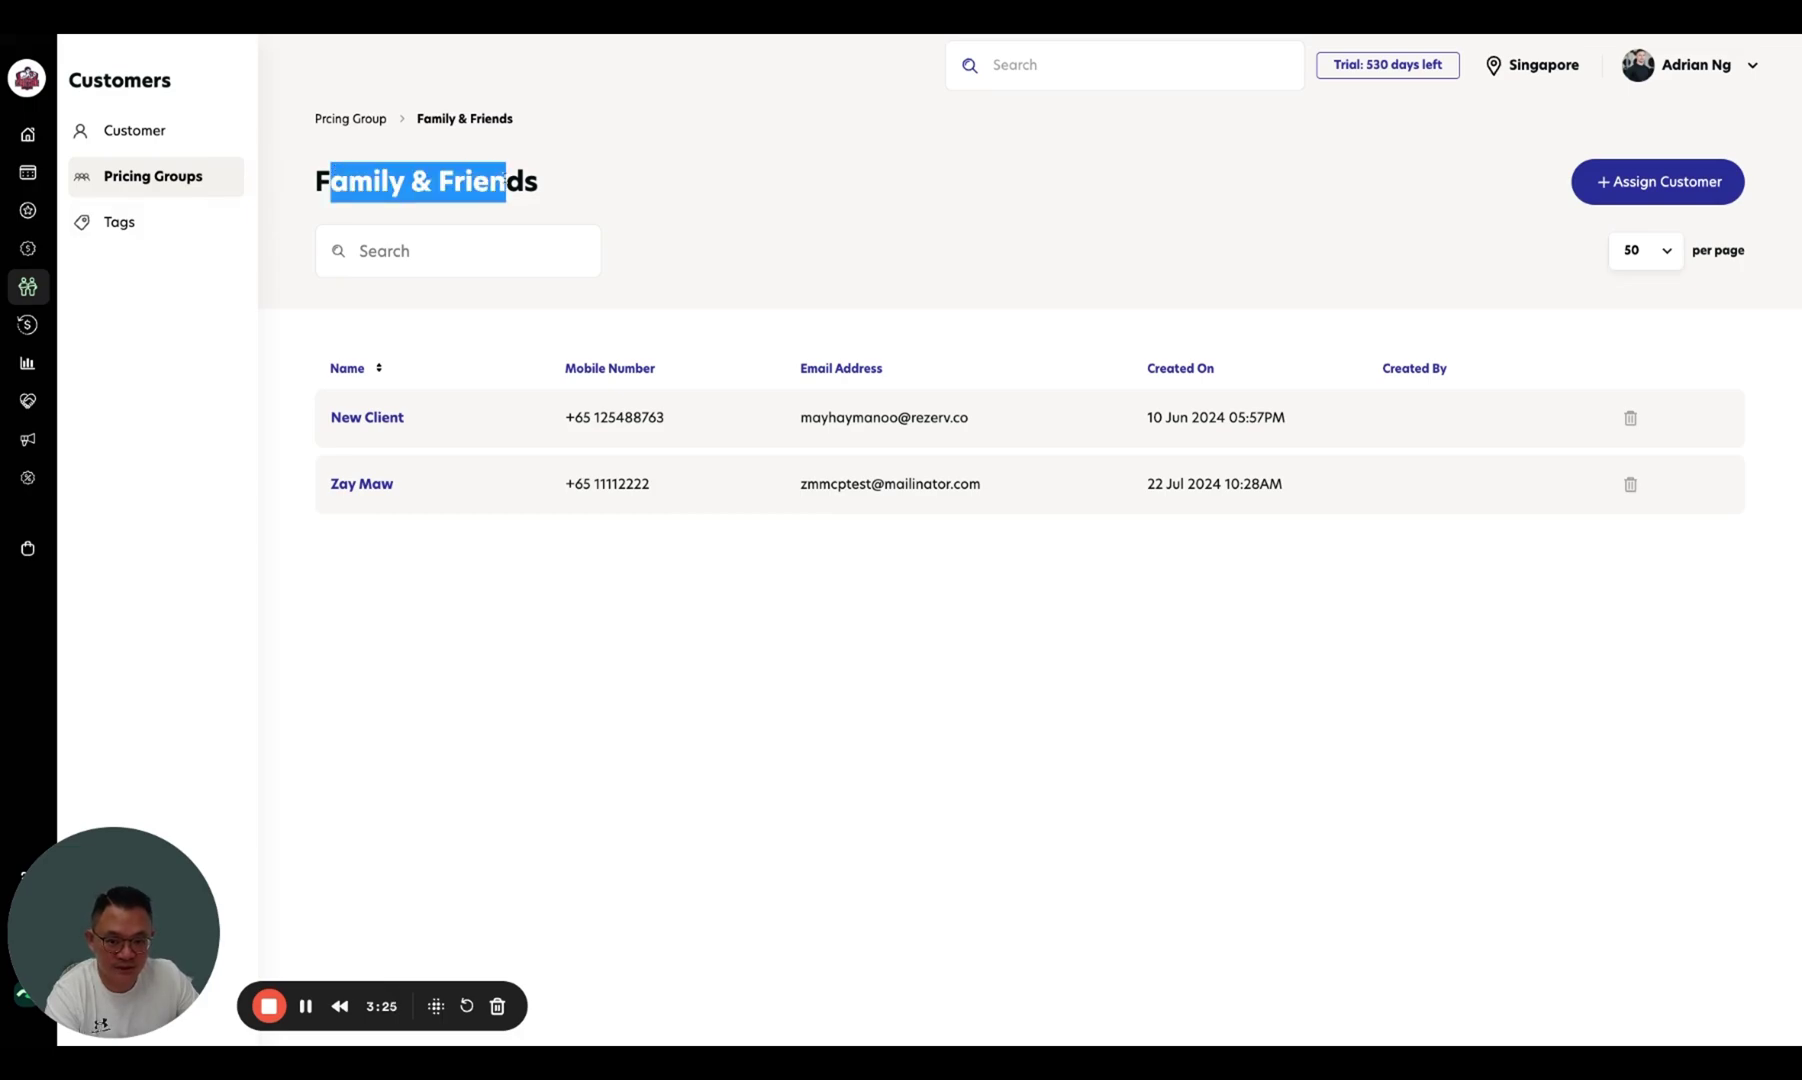
left_click(238, 174)
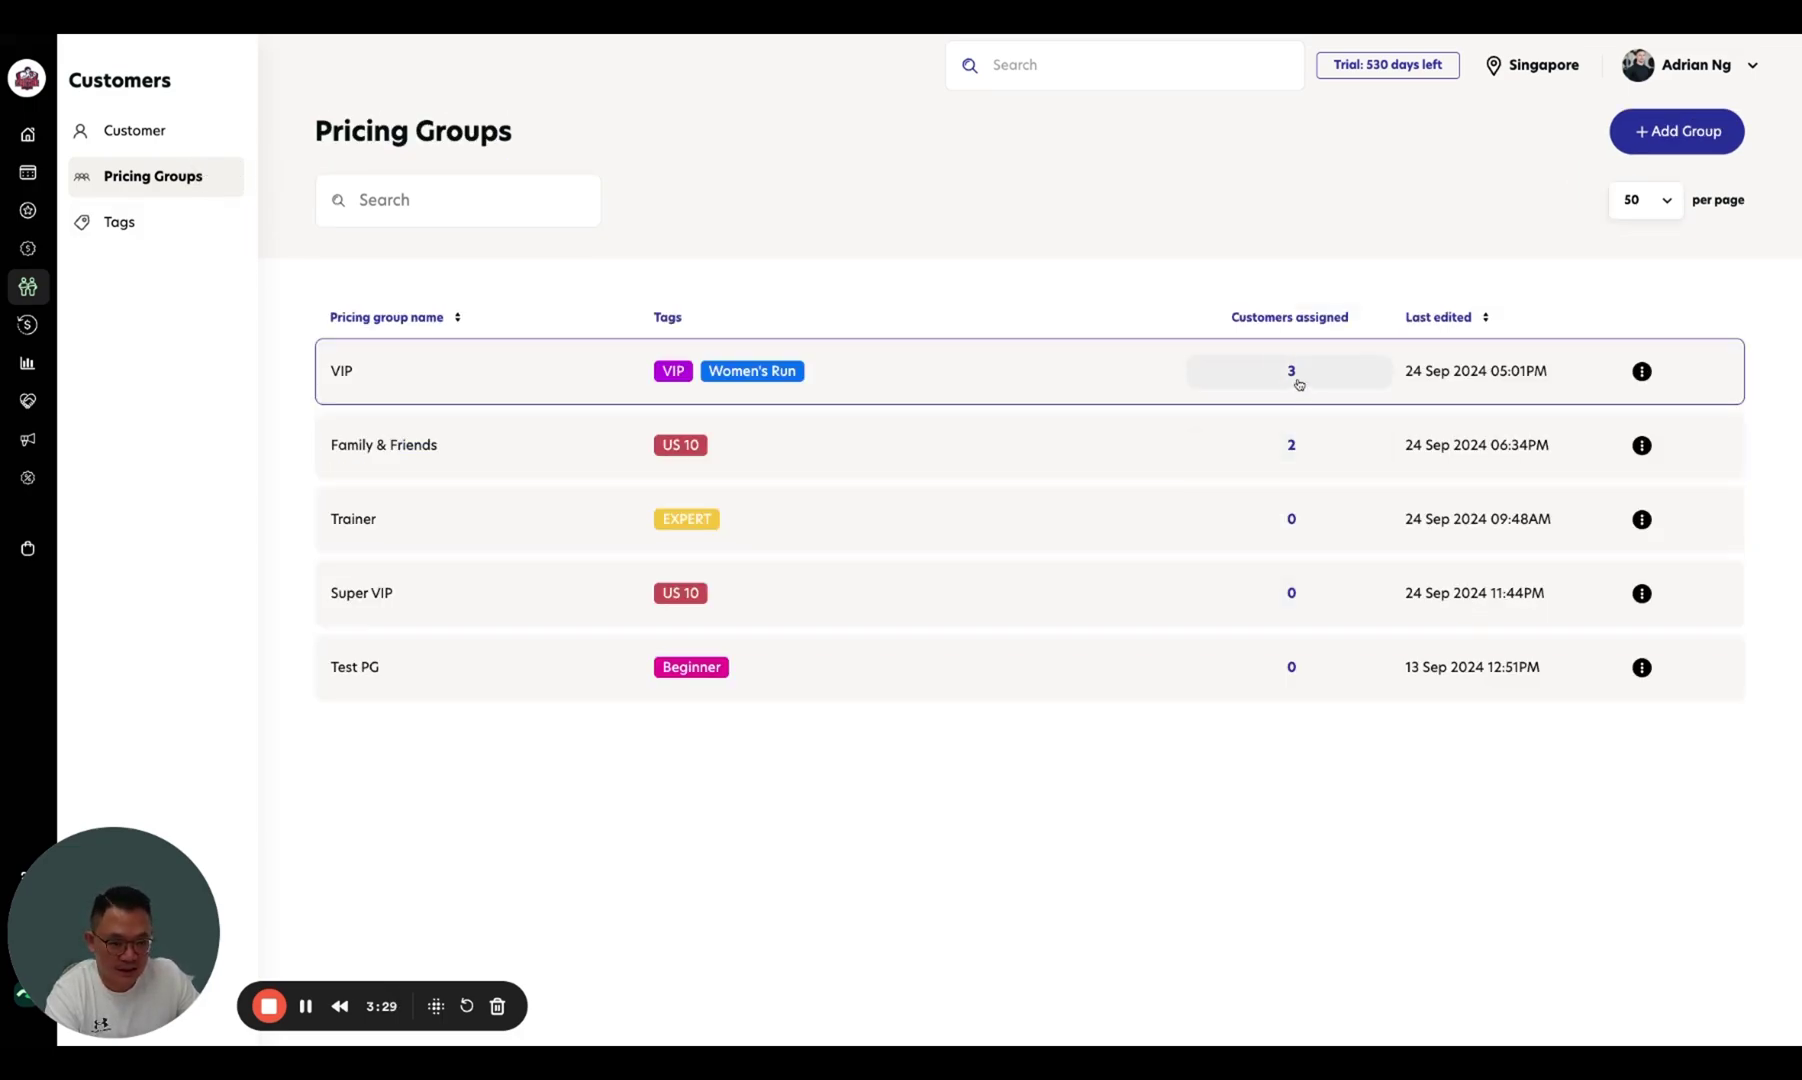
left_click(1291, 372)
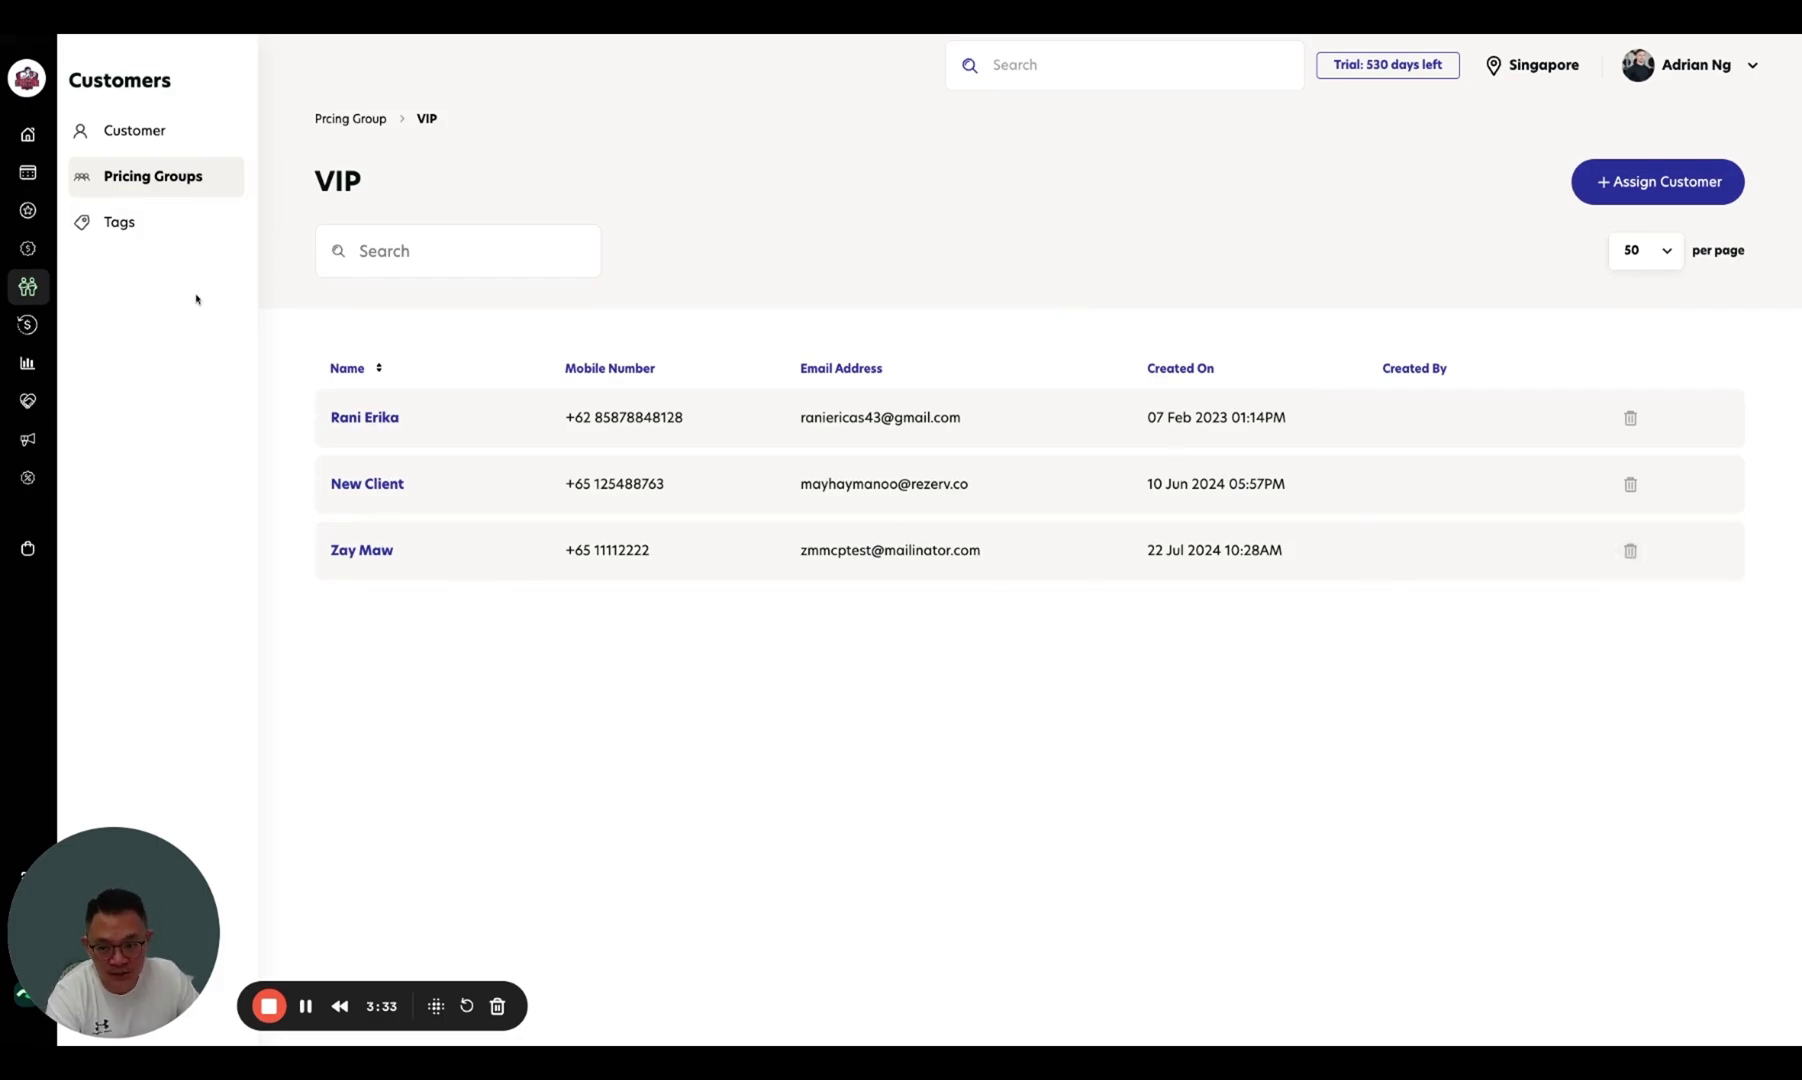
left_click(145, 236)
- Glance at Pricing Groups, then scroll through the customer Tags list
scroll(1320, 563, "down", 3)
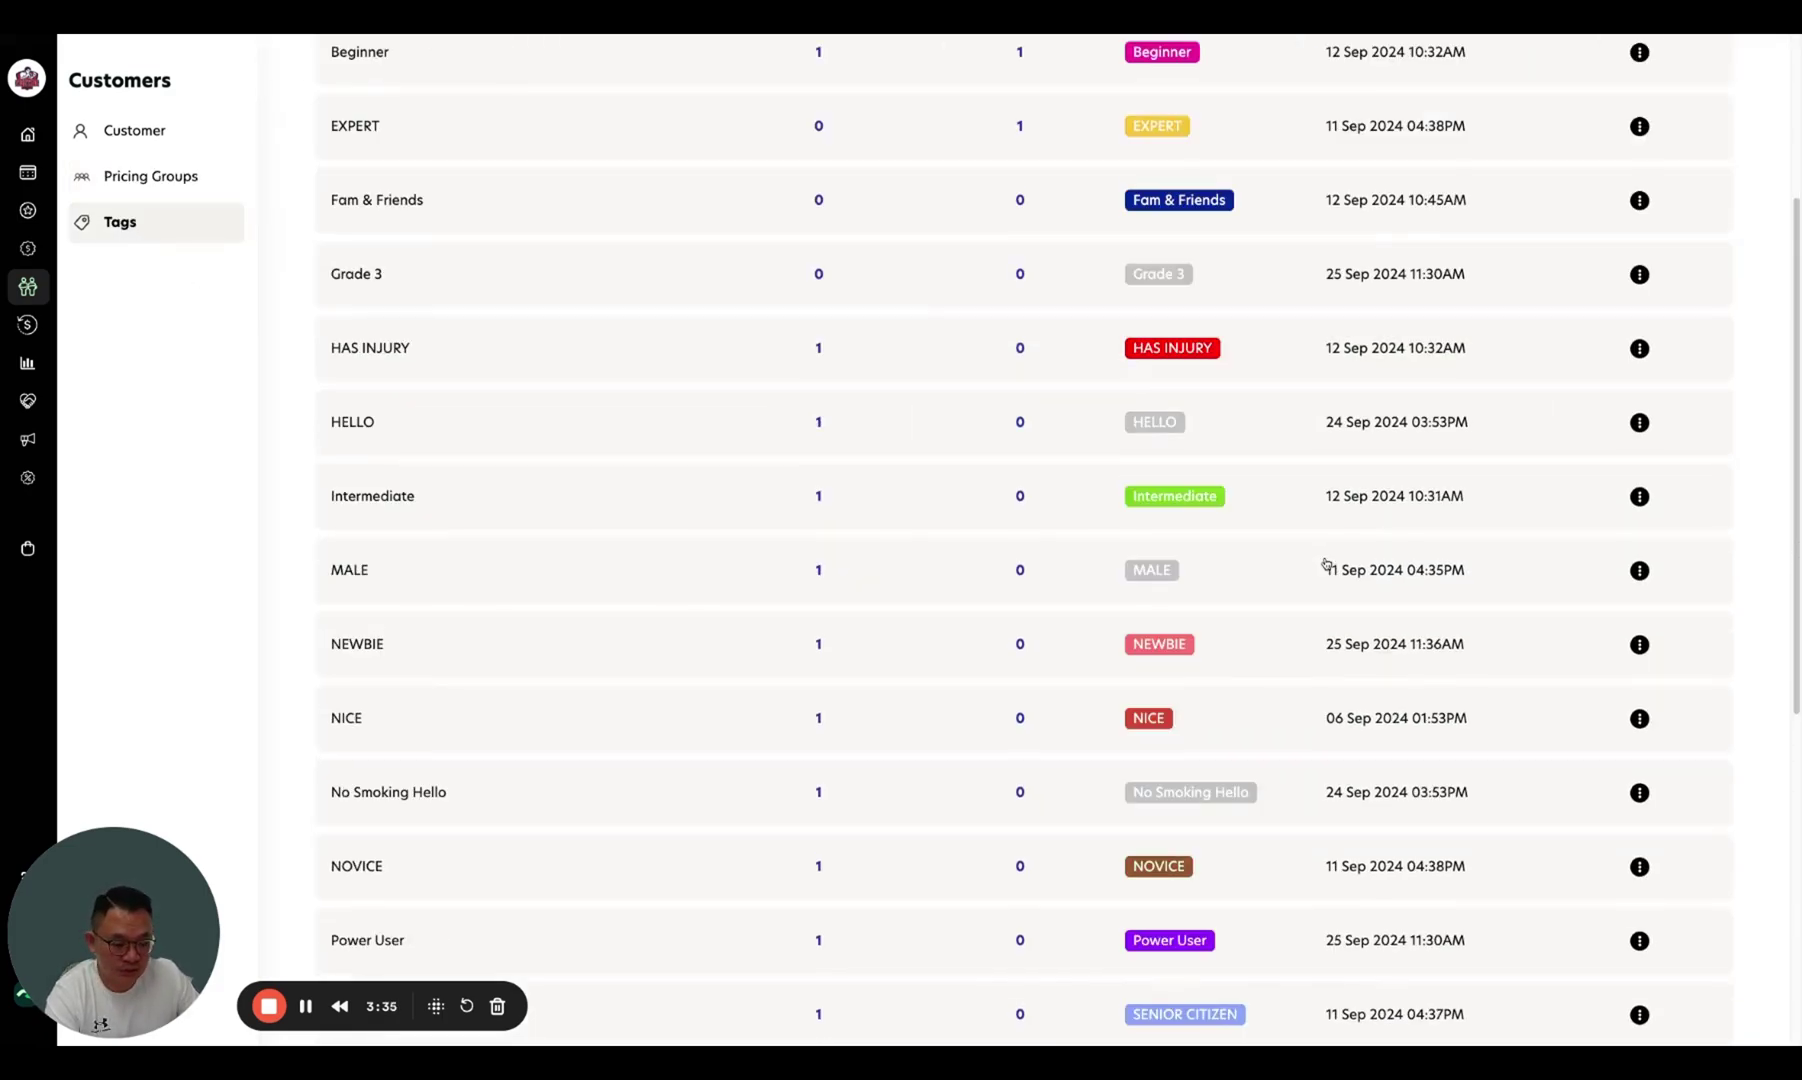
scroll(1326, 564, "up", 3)
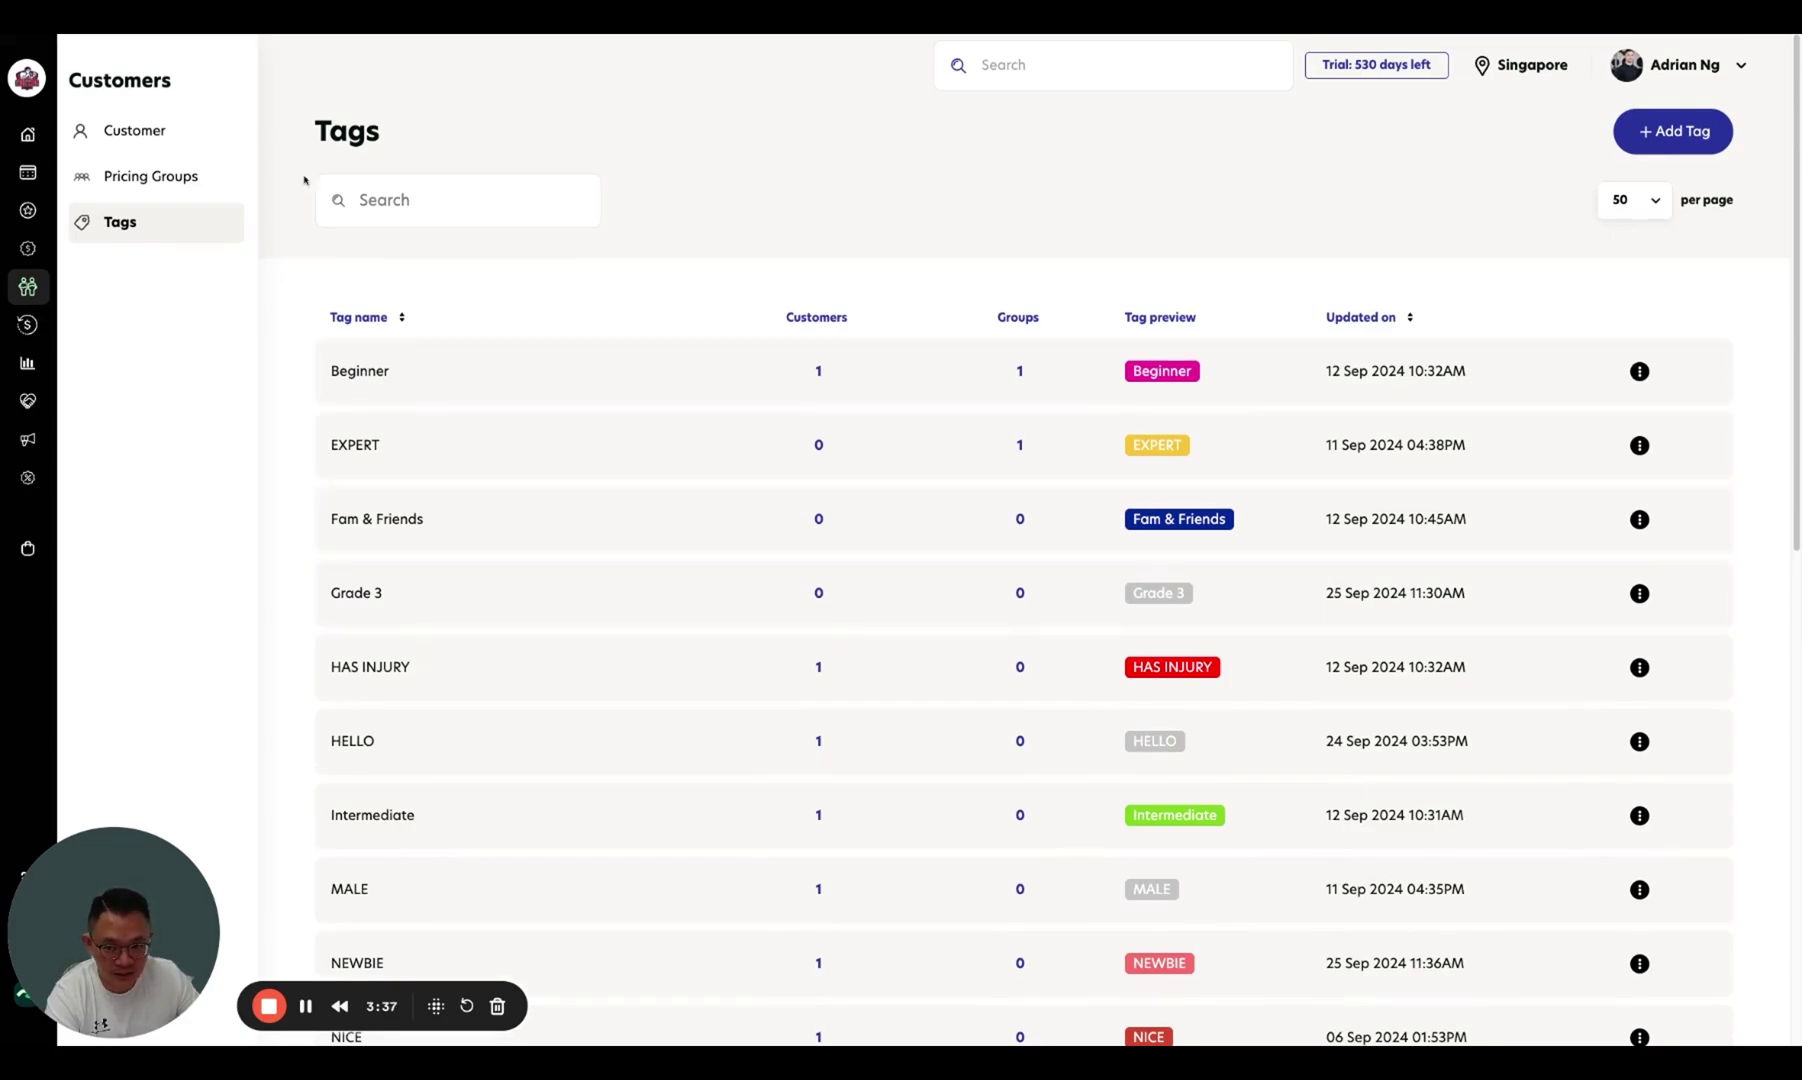
left_click(181, 195)
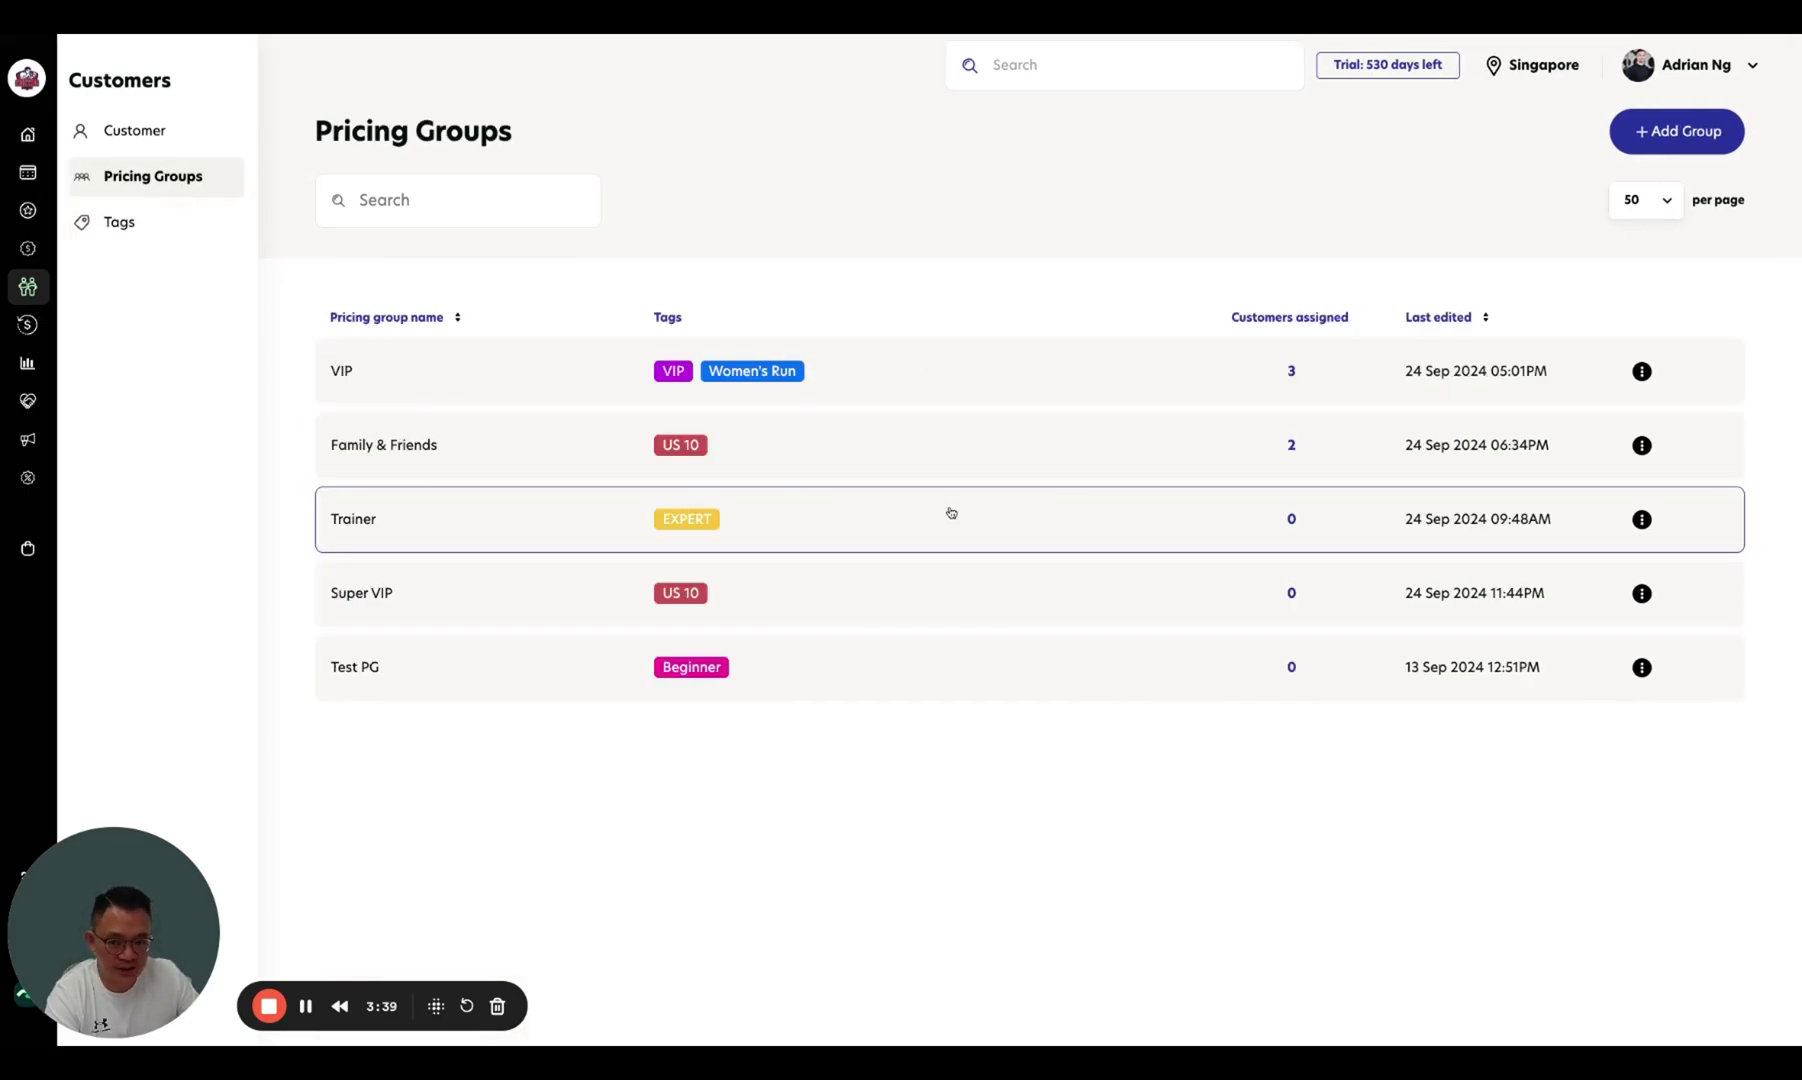
left_click(206, 228)
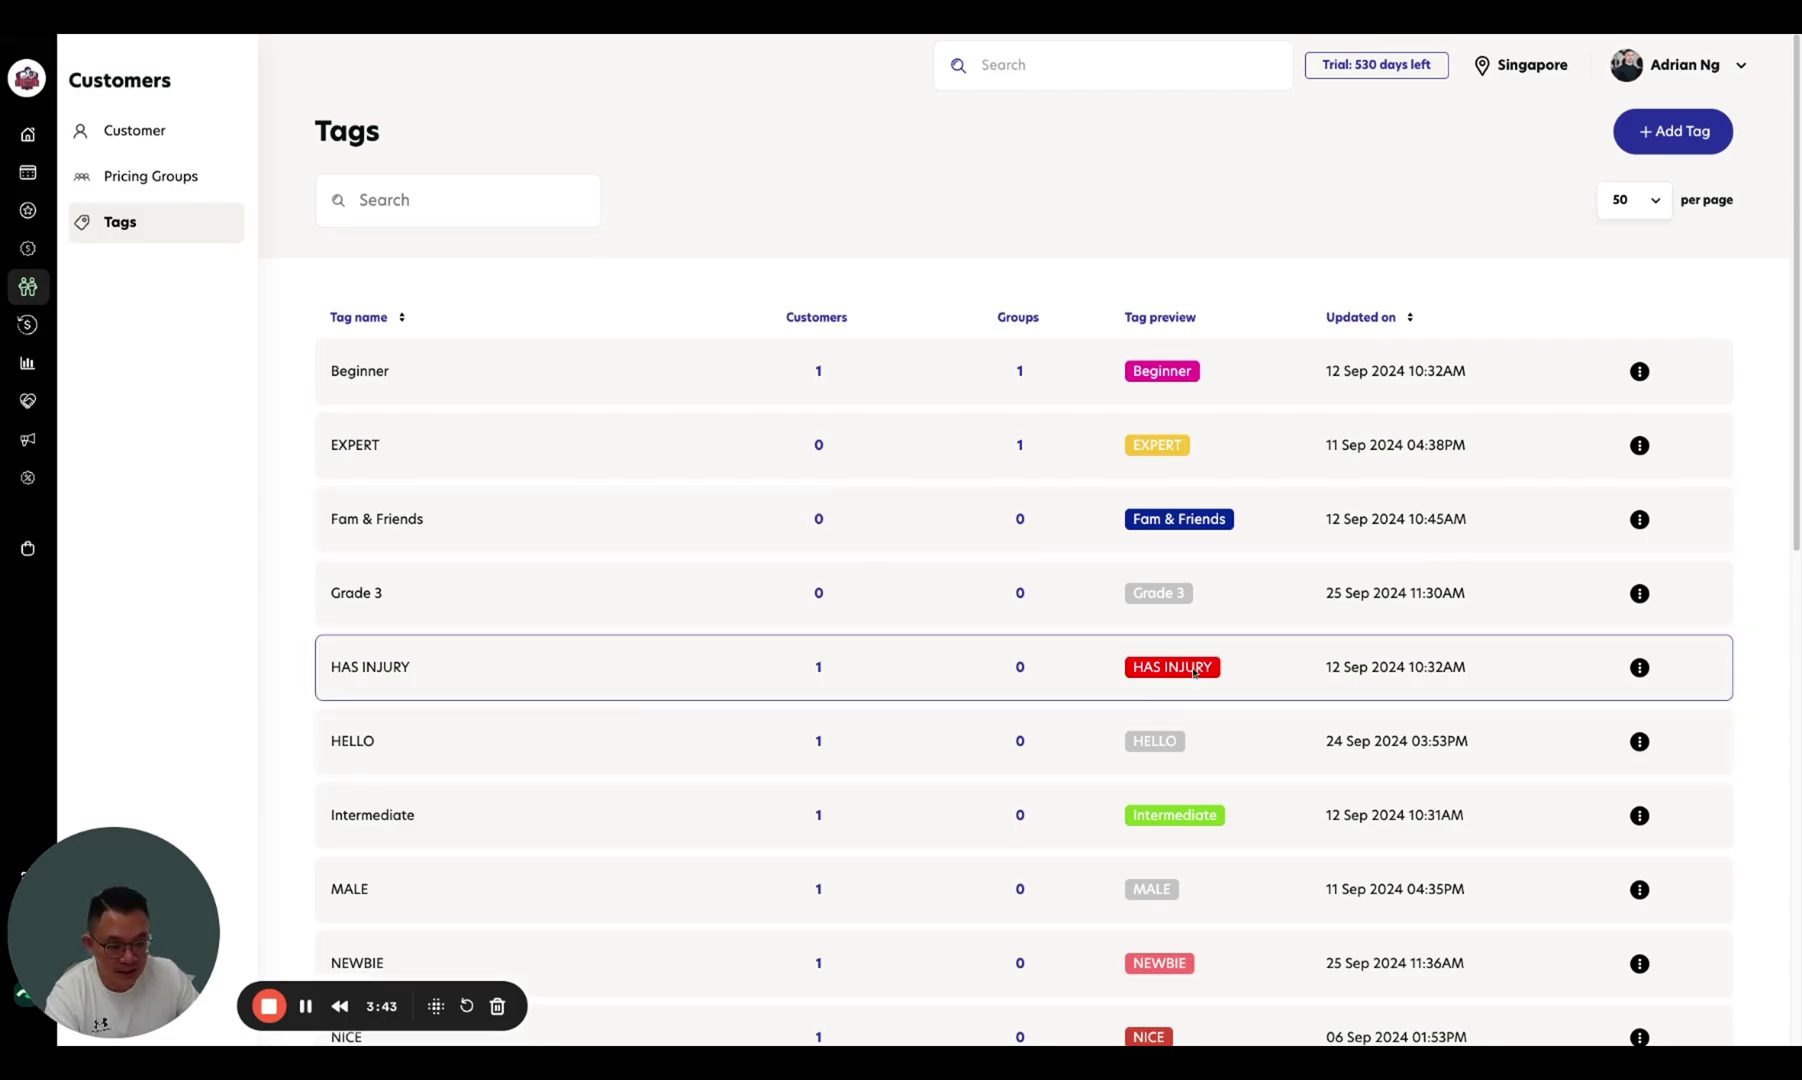
scroll(1212, 686, "down", 1)
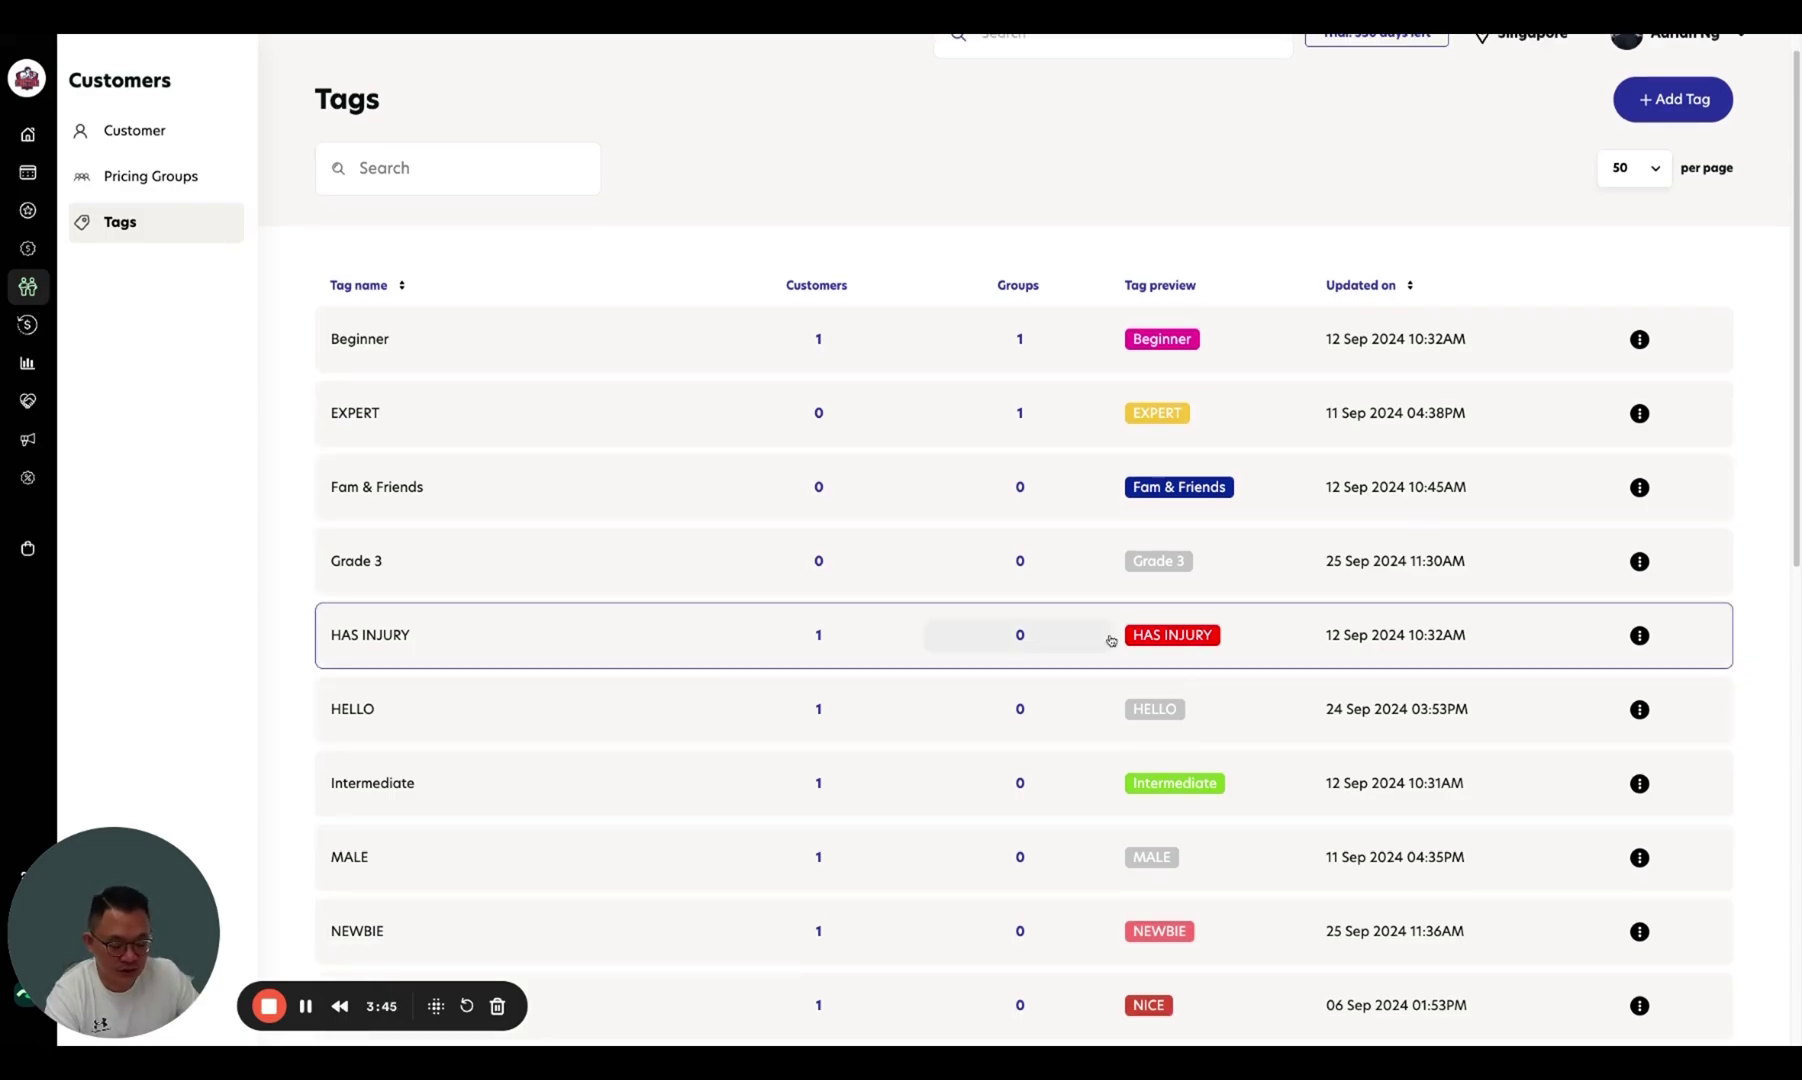
scroll(1210, 650, "down", 5)
scroll(1216, 640, "down", 2)
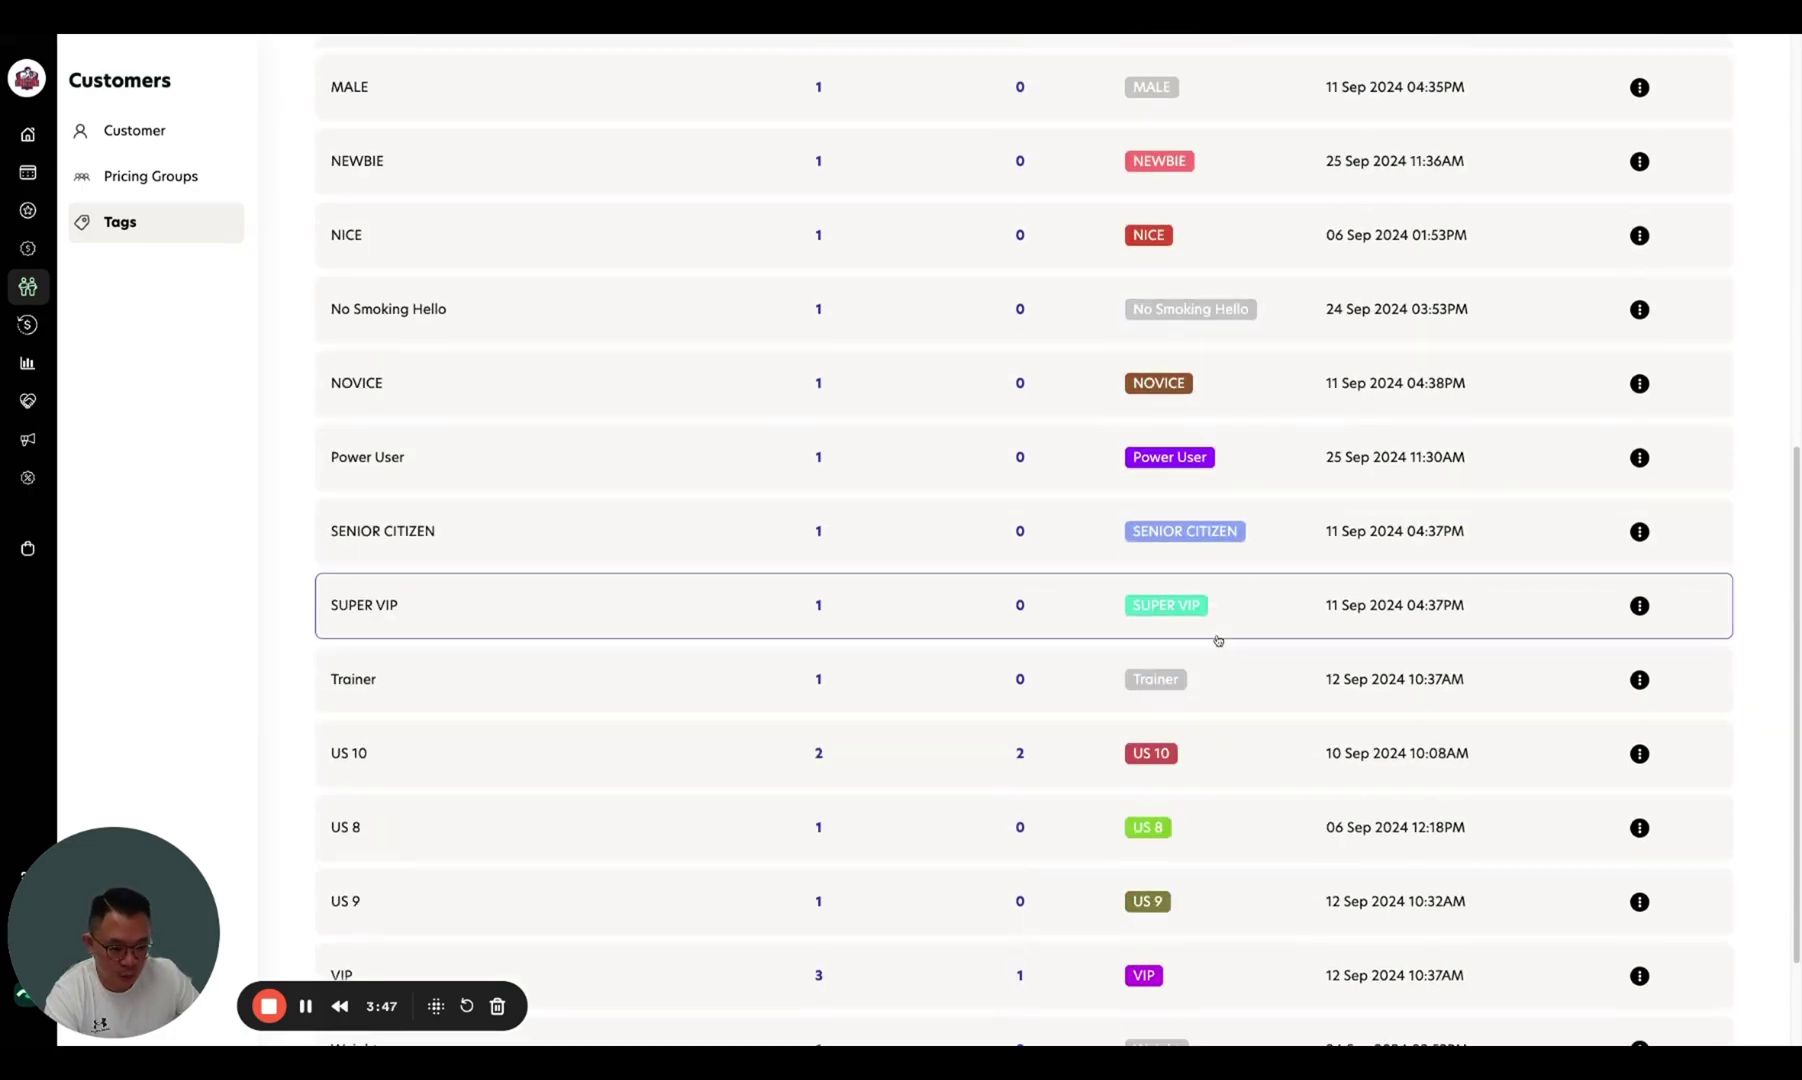
scroll(1204, 593, "up", 8)
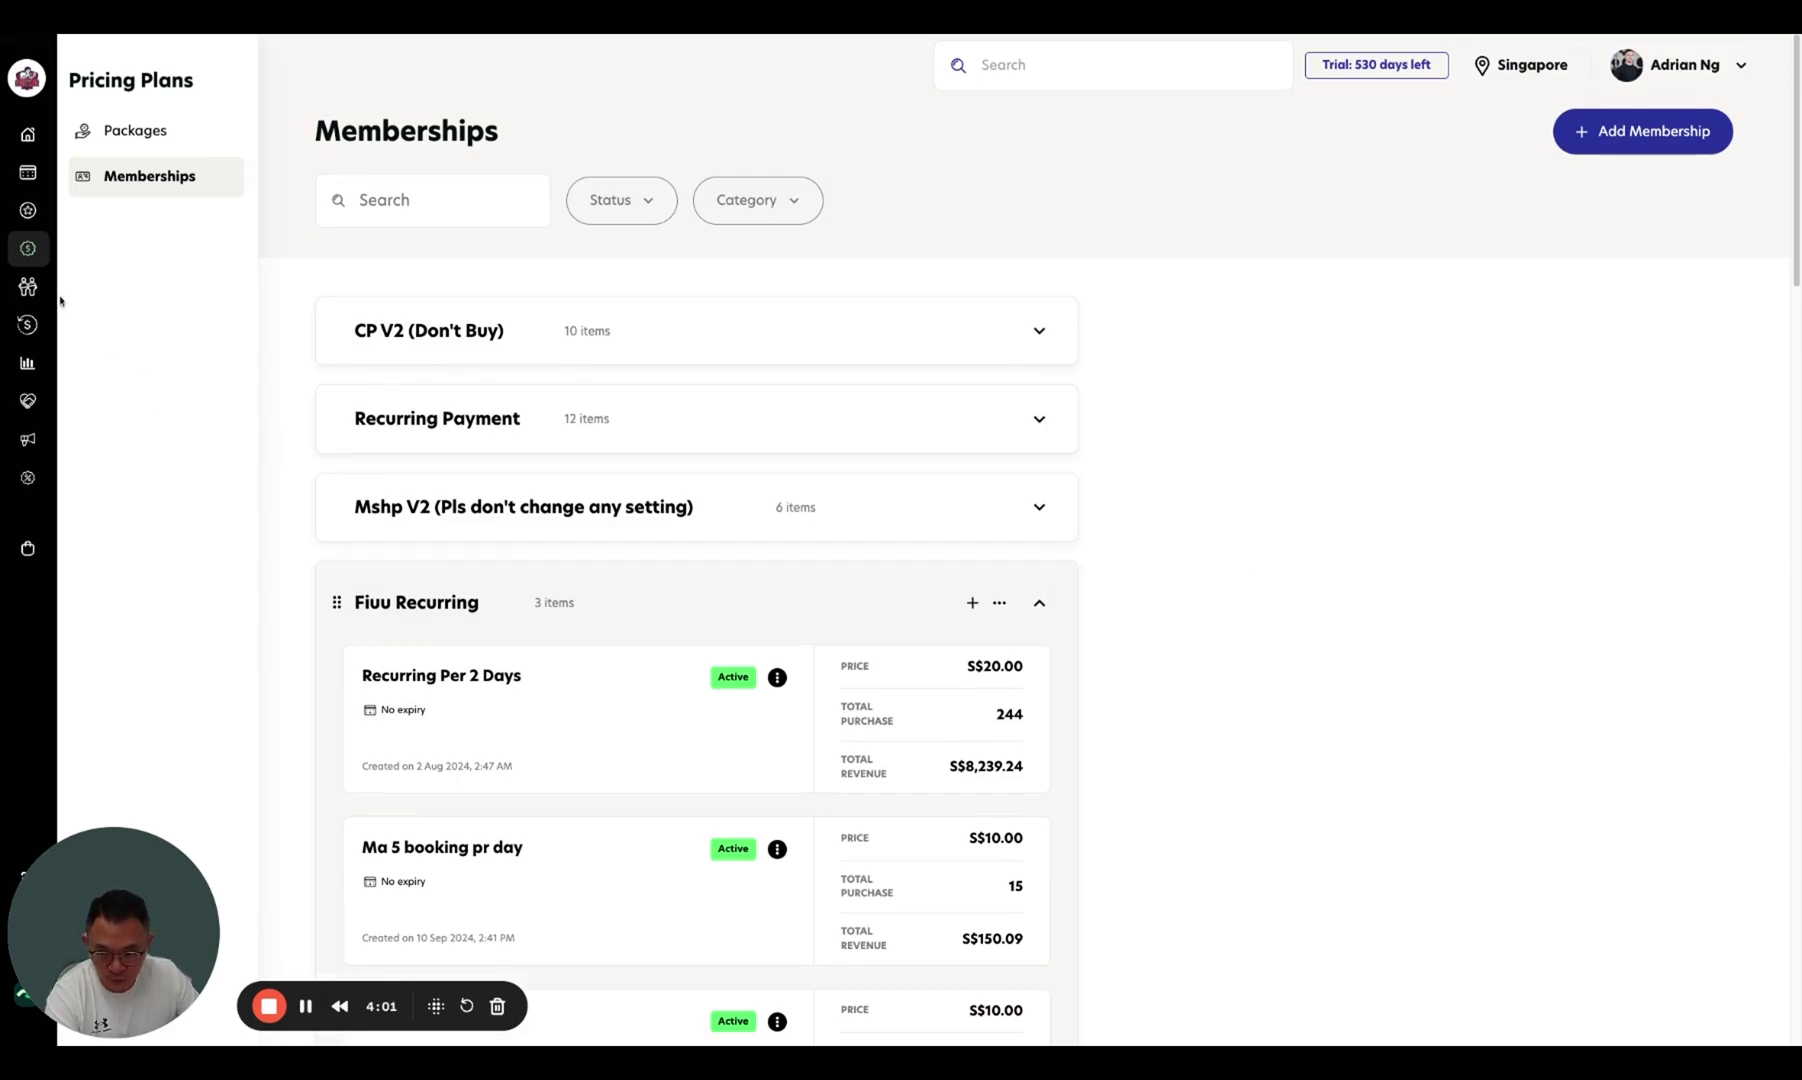
- Revisit the Customers › Pricing Groups list
mouse_move(93, 305)
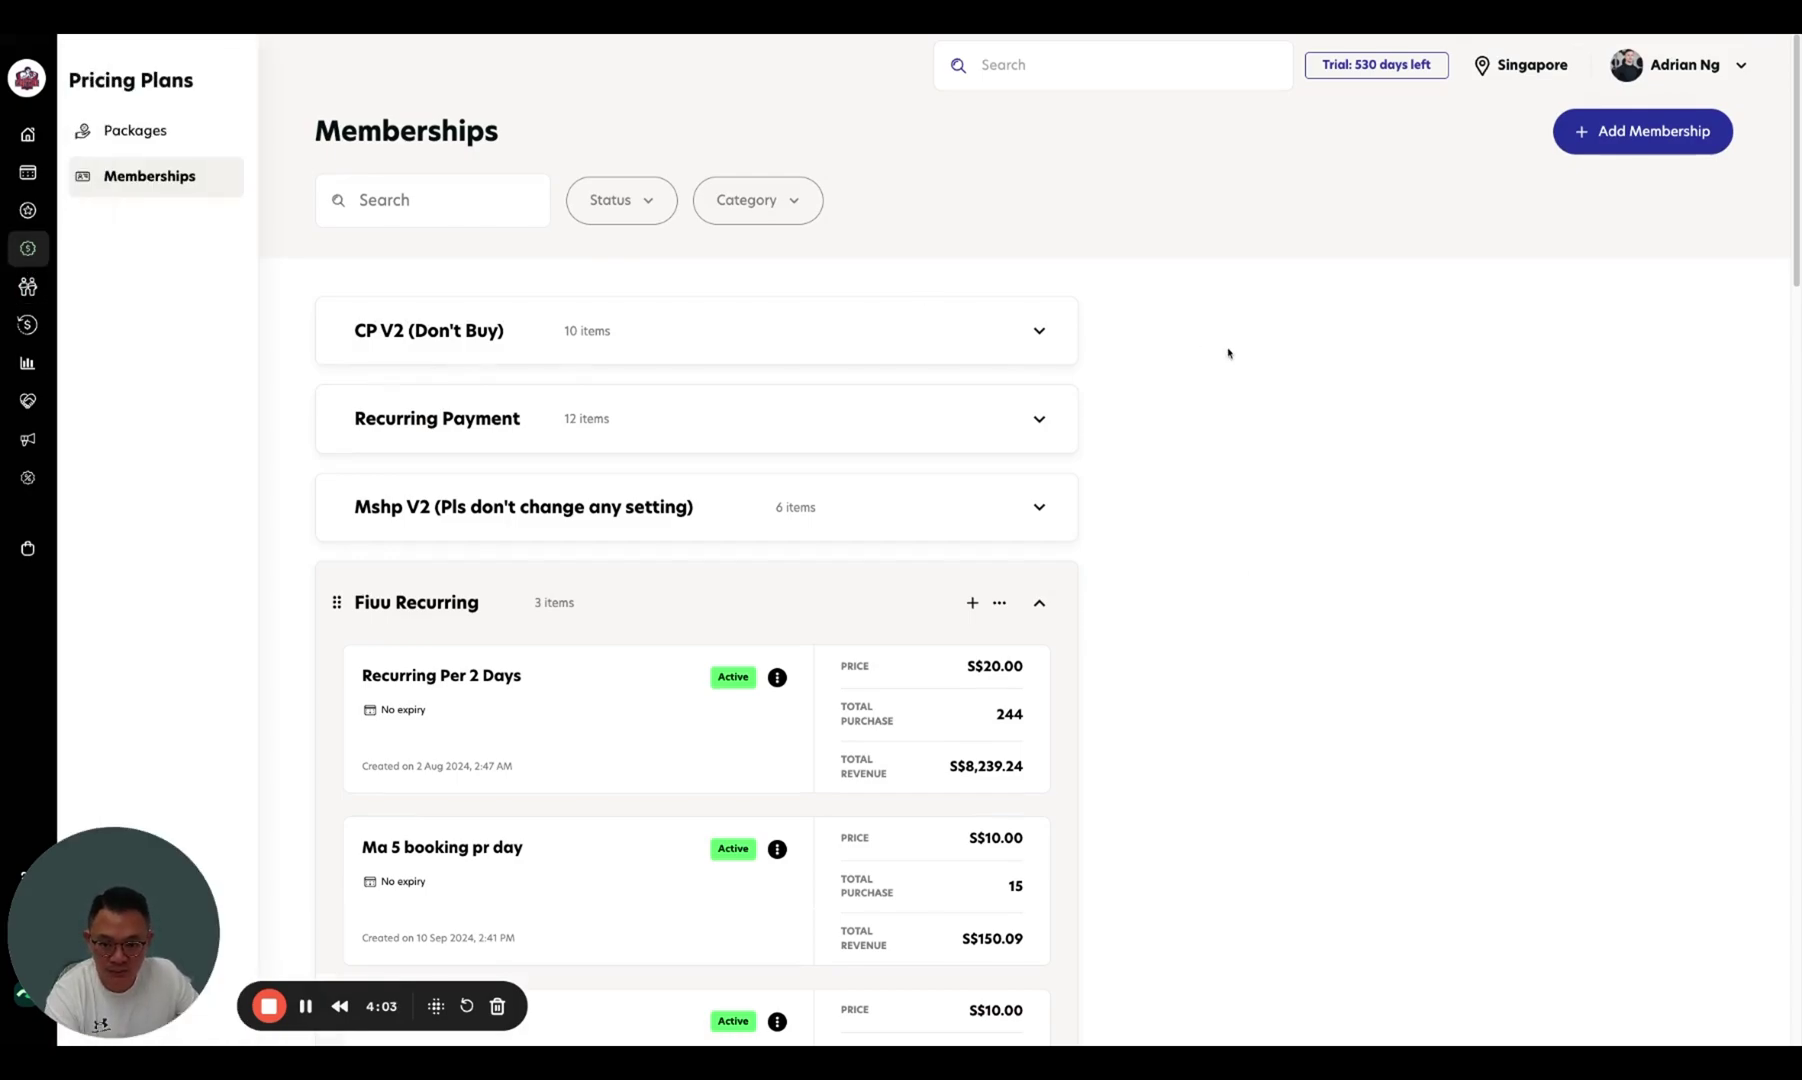
mouse_move(28, 290)
left_click(90, 286)
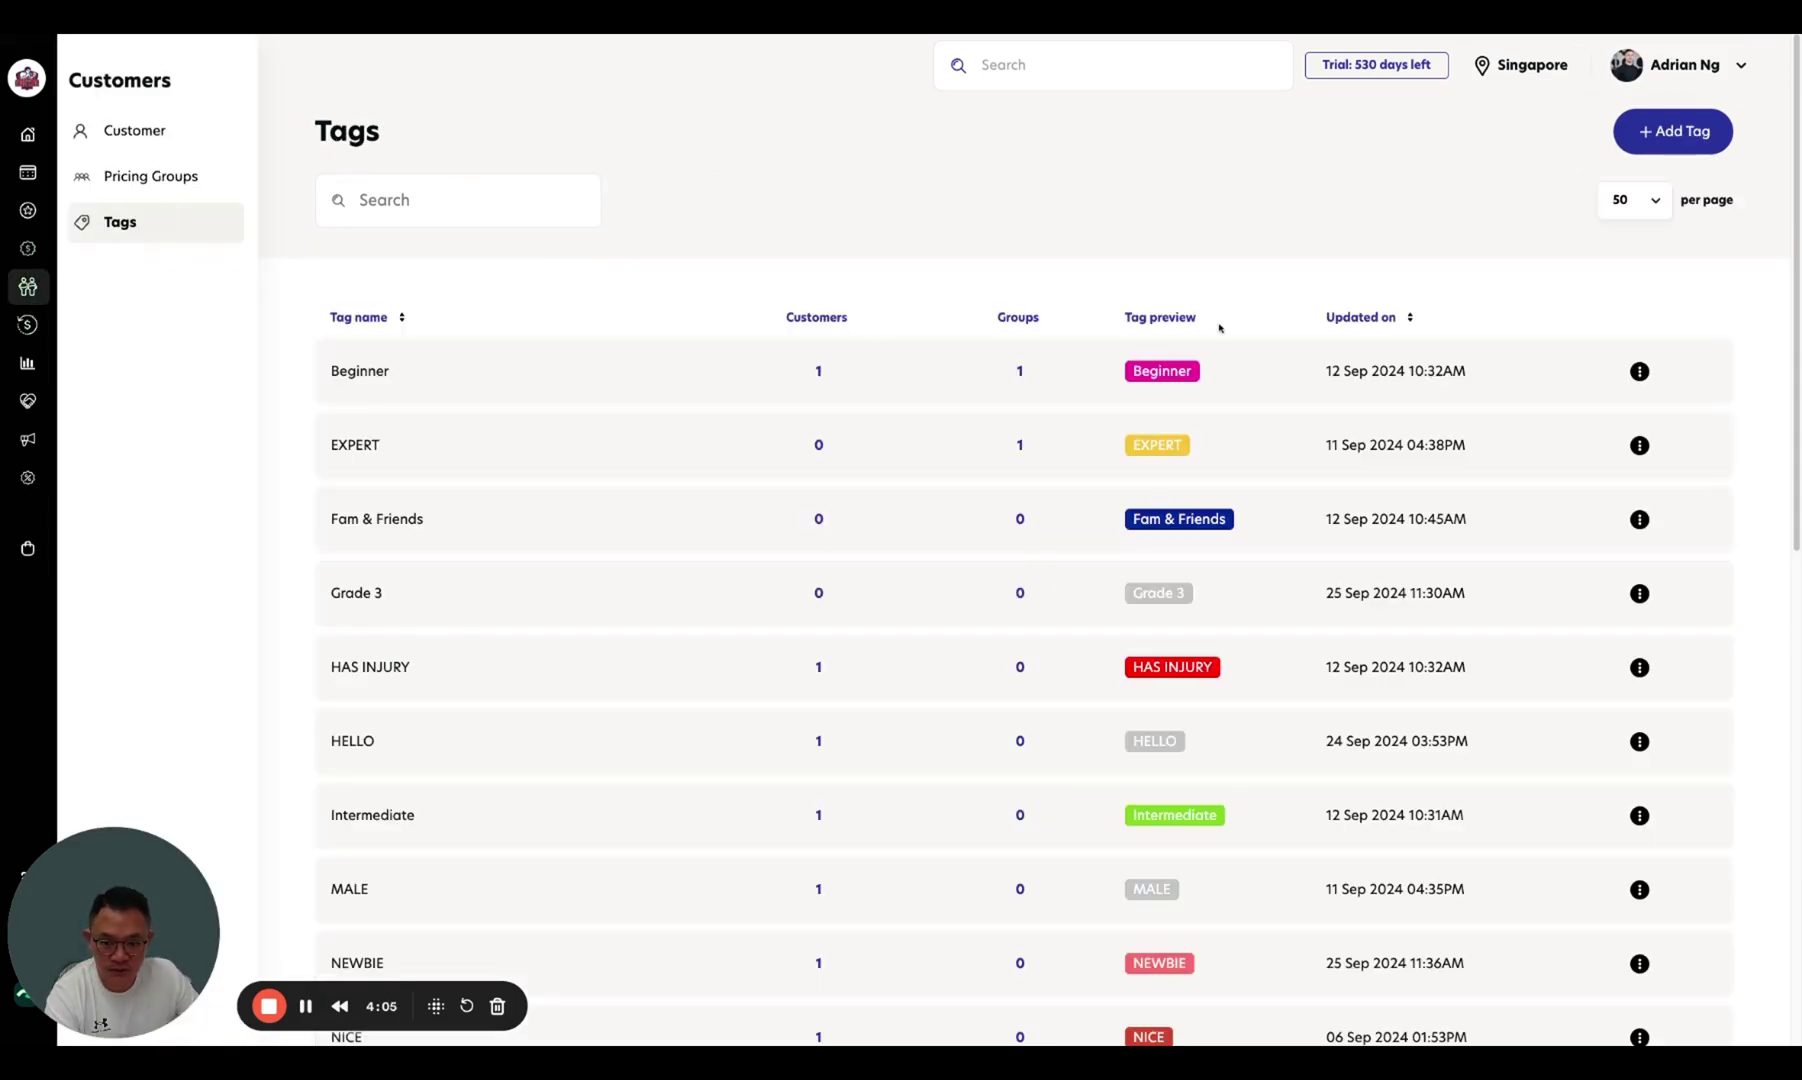
left_click(201, 188)
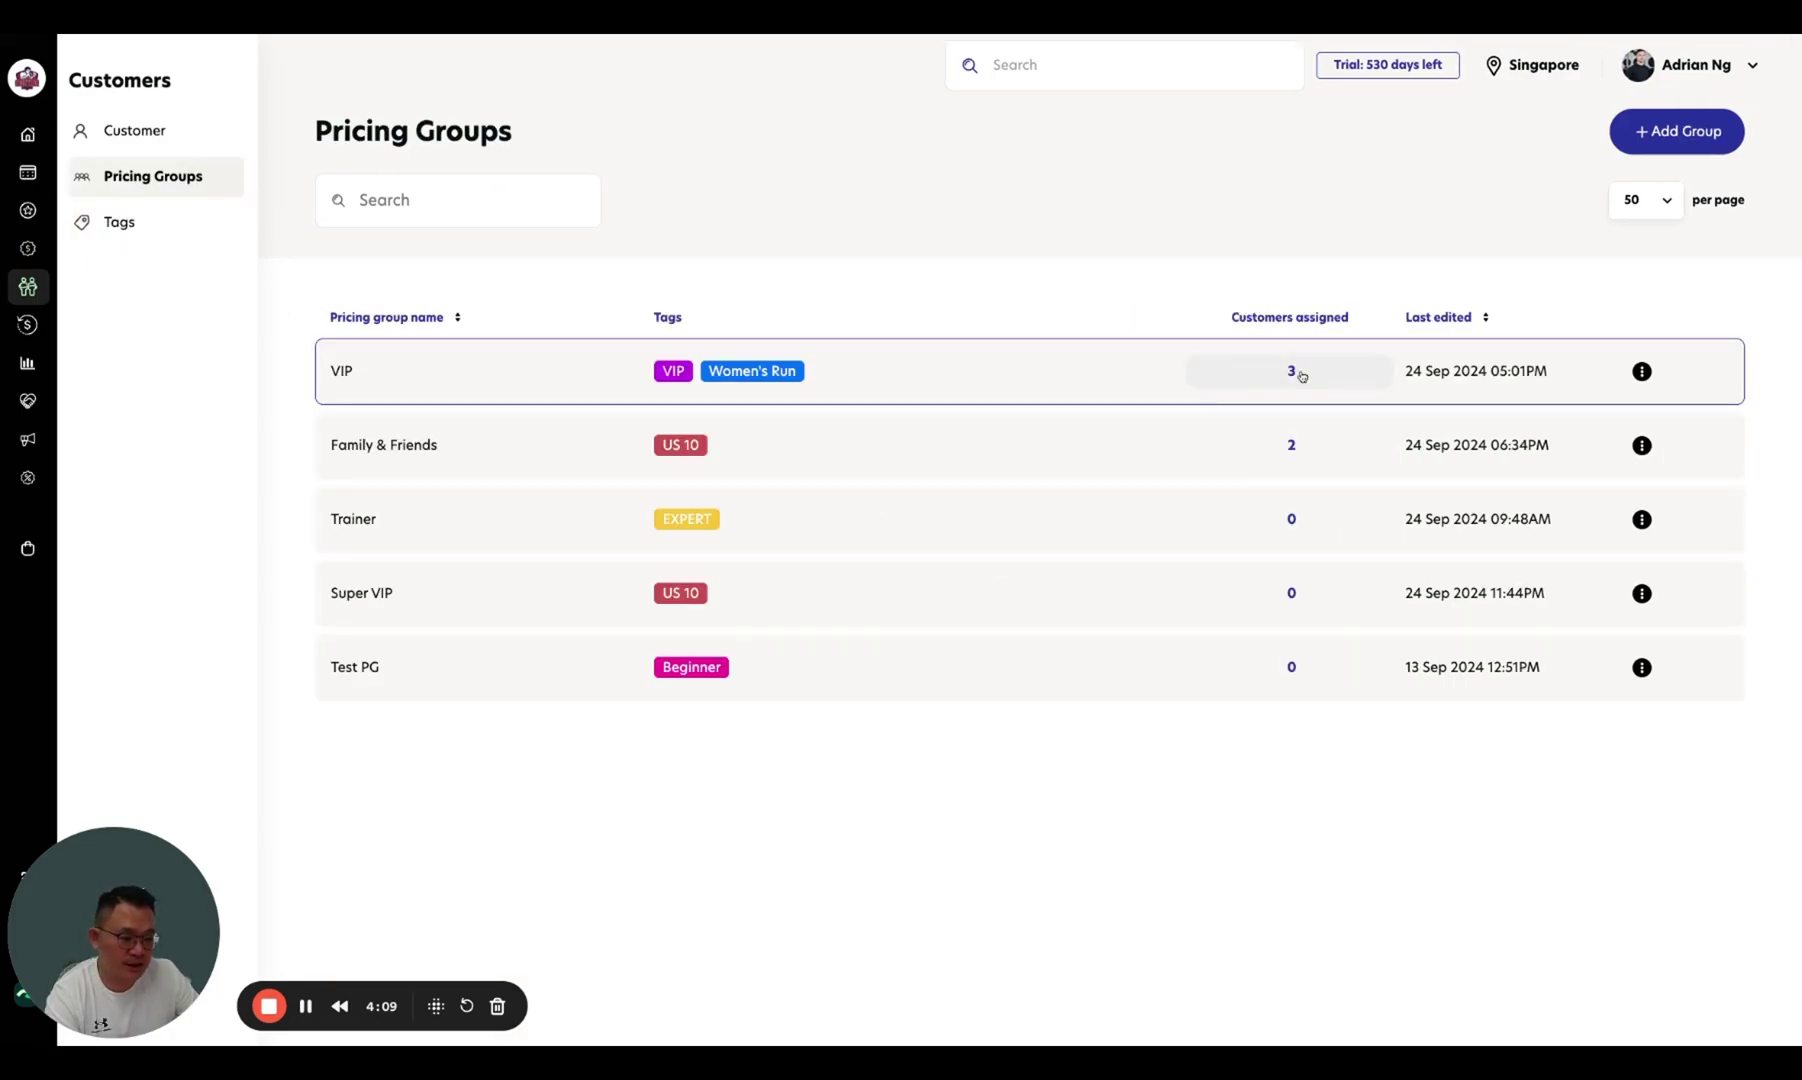
- Go to Pricing Plans › Packages and scroll through the package list
mouse_move(90, 212)
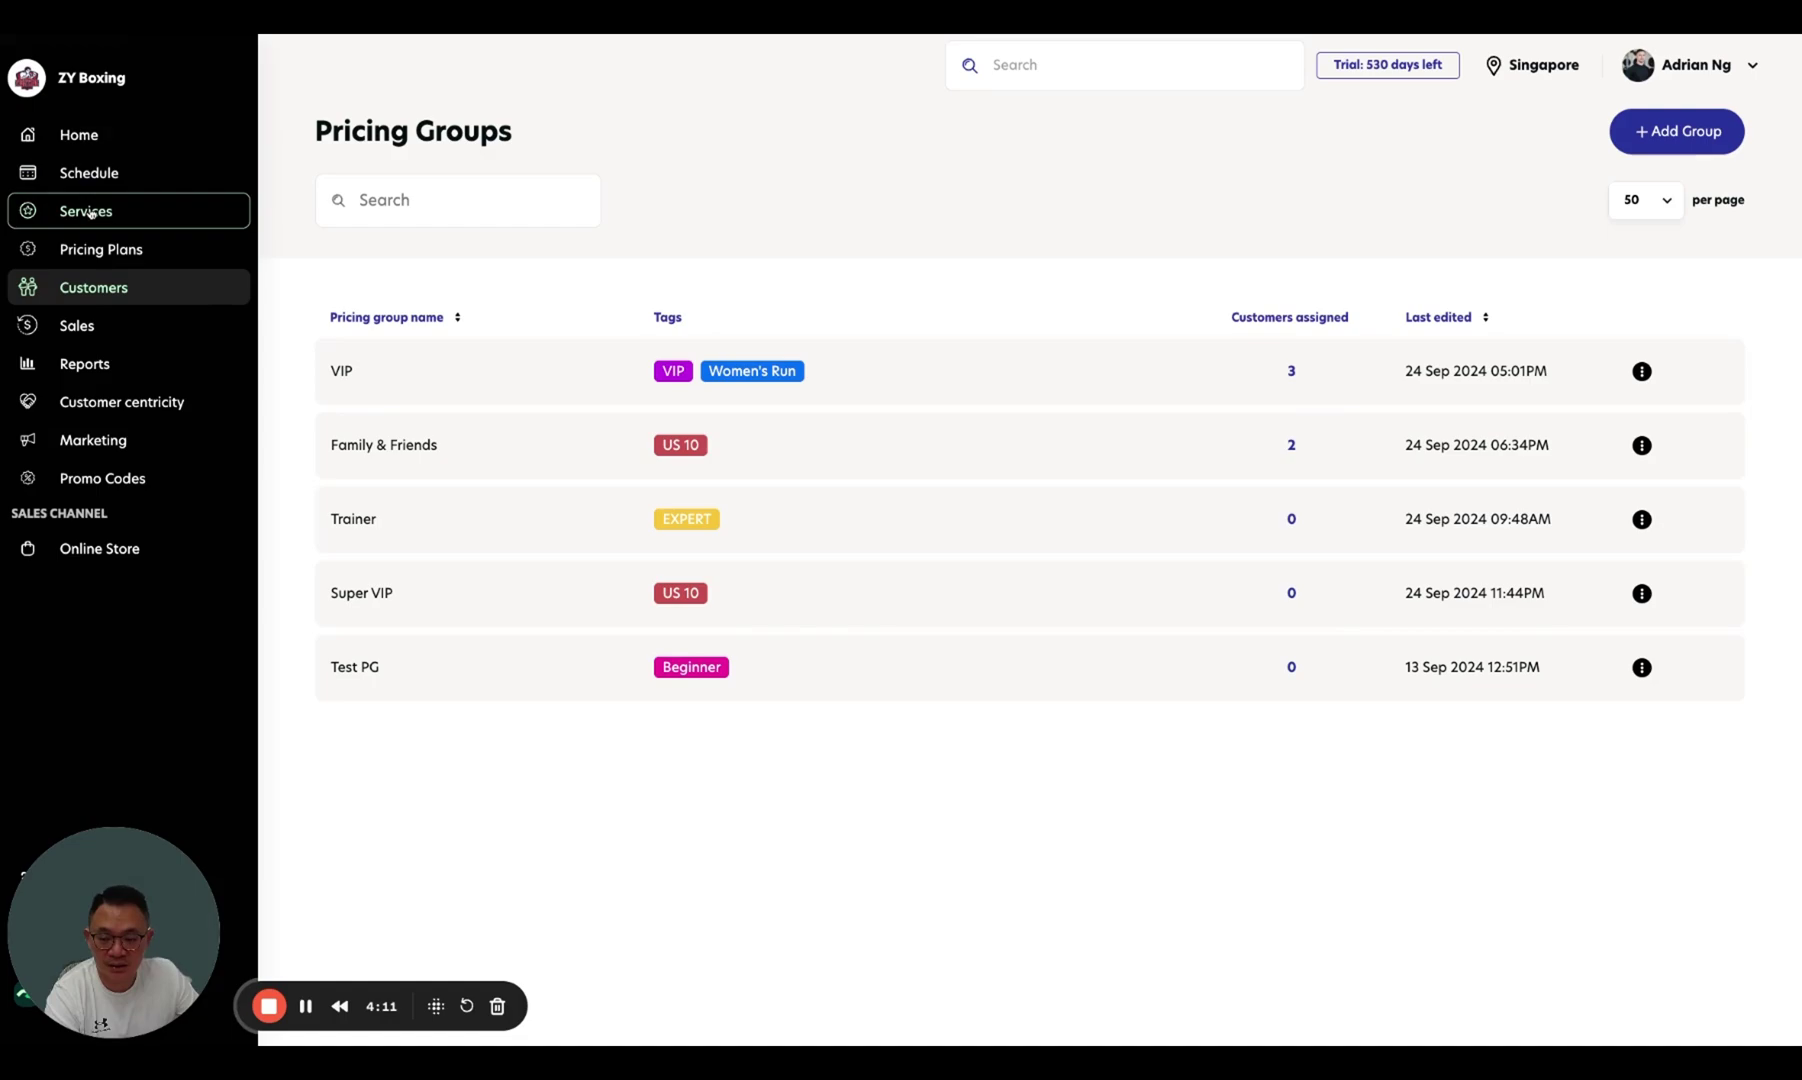
left_click(123, 250)
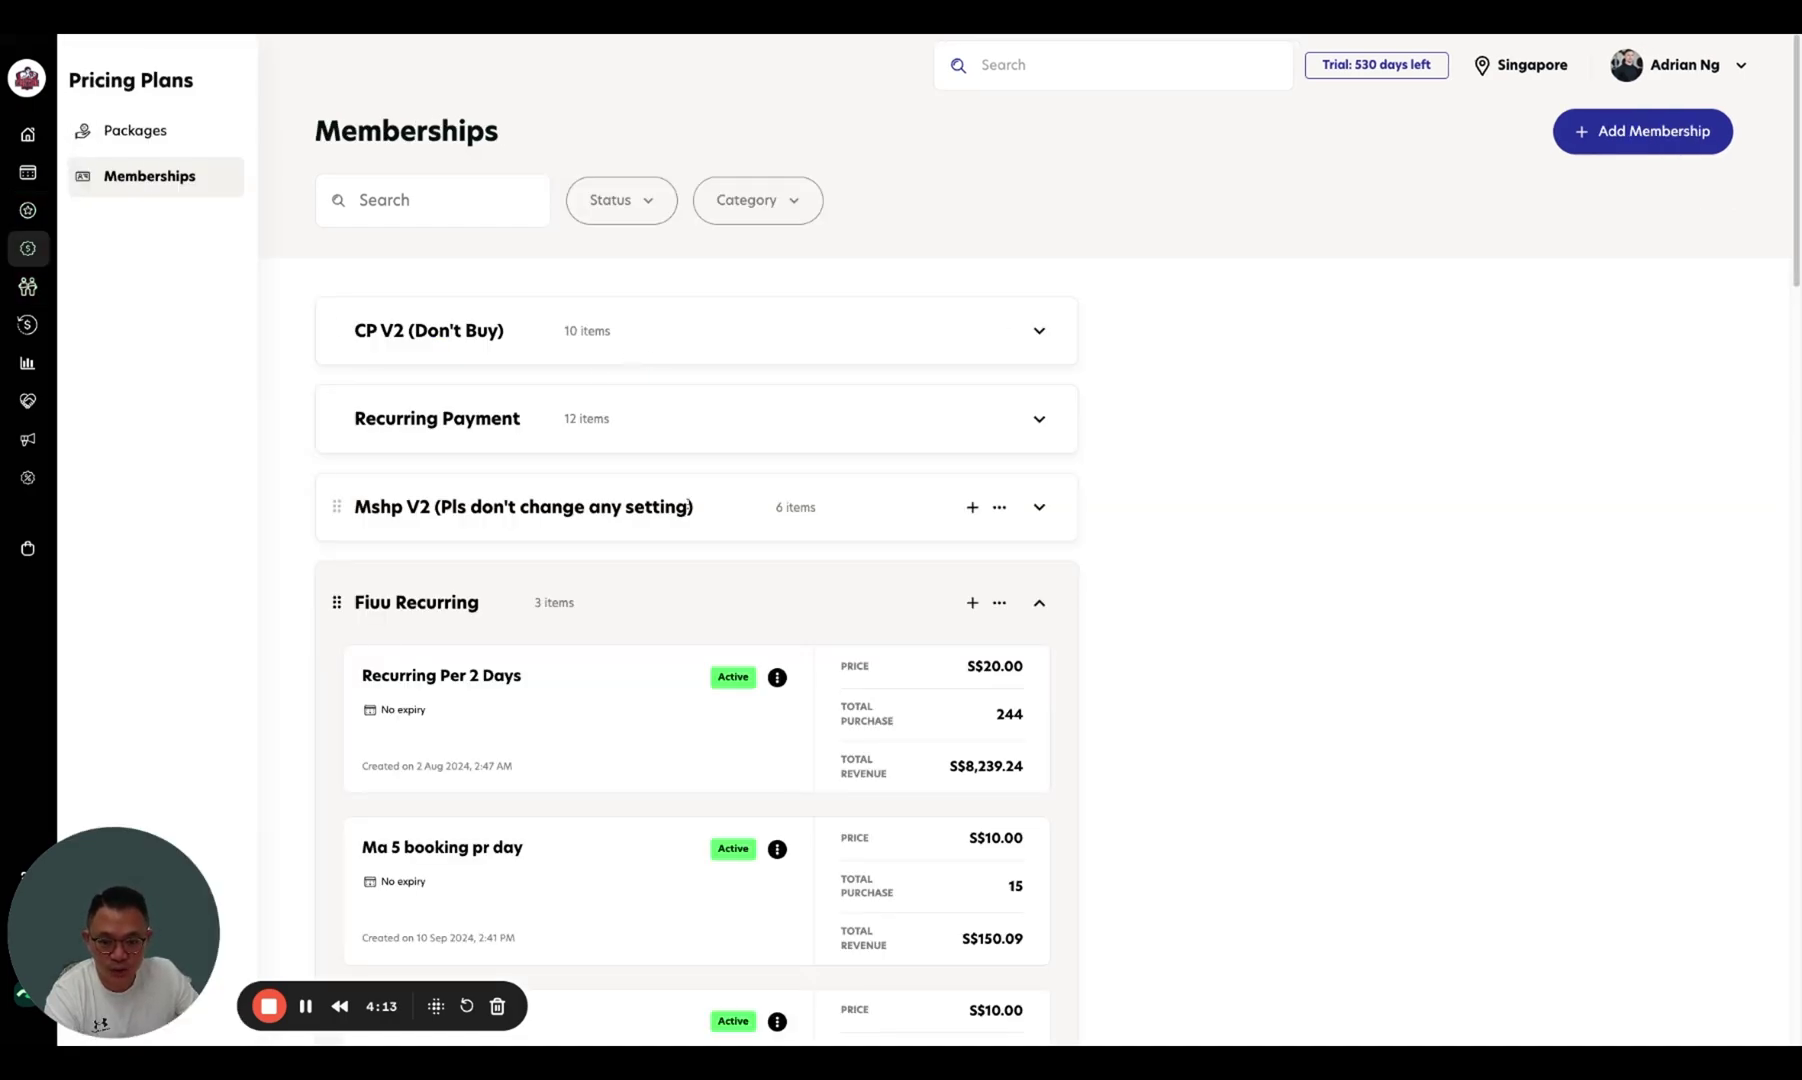
left_click(169, 136)
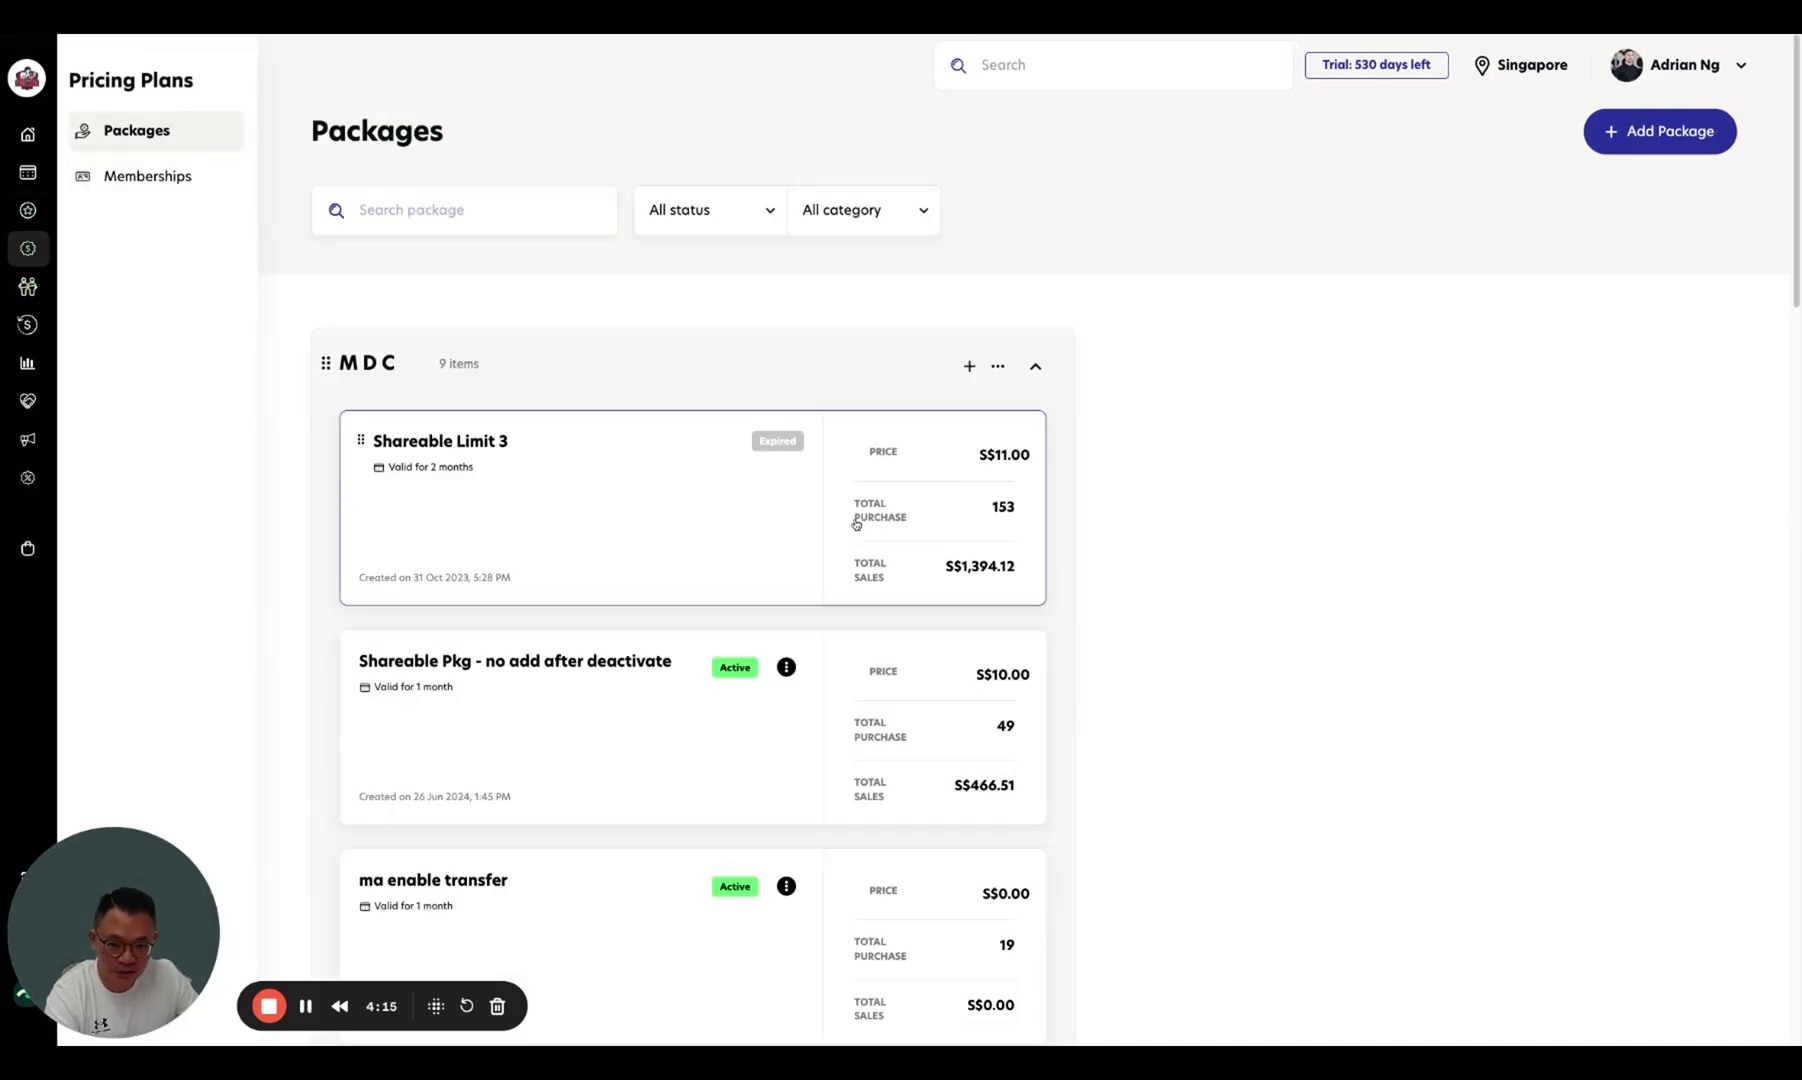
scroll(694, 557, "down", 5)
scroll(694, 557, "down", 15)
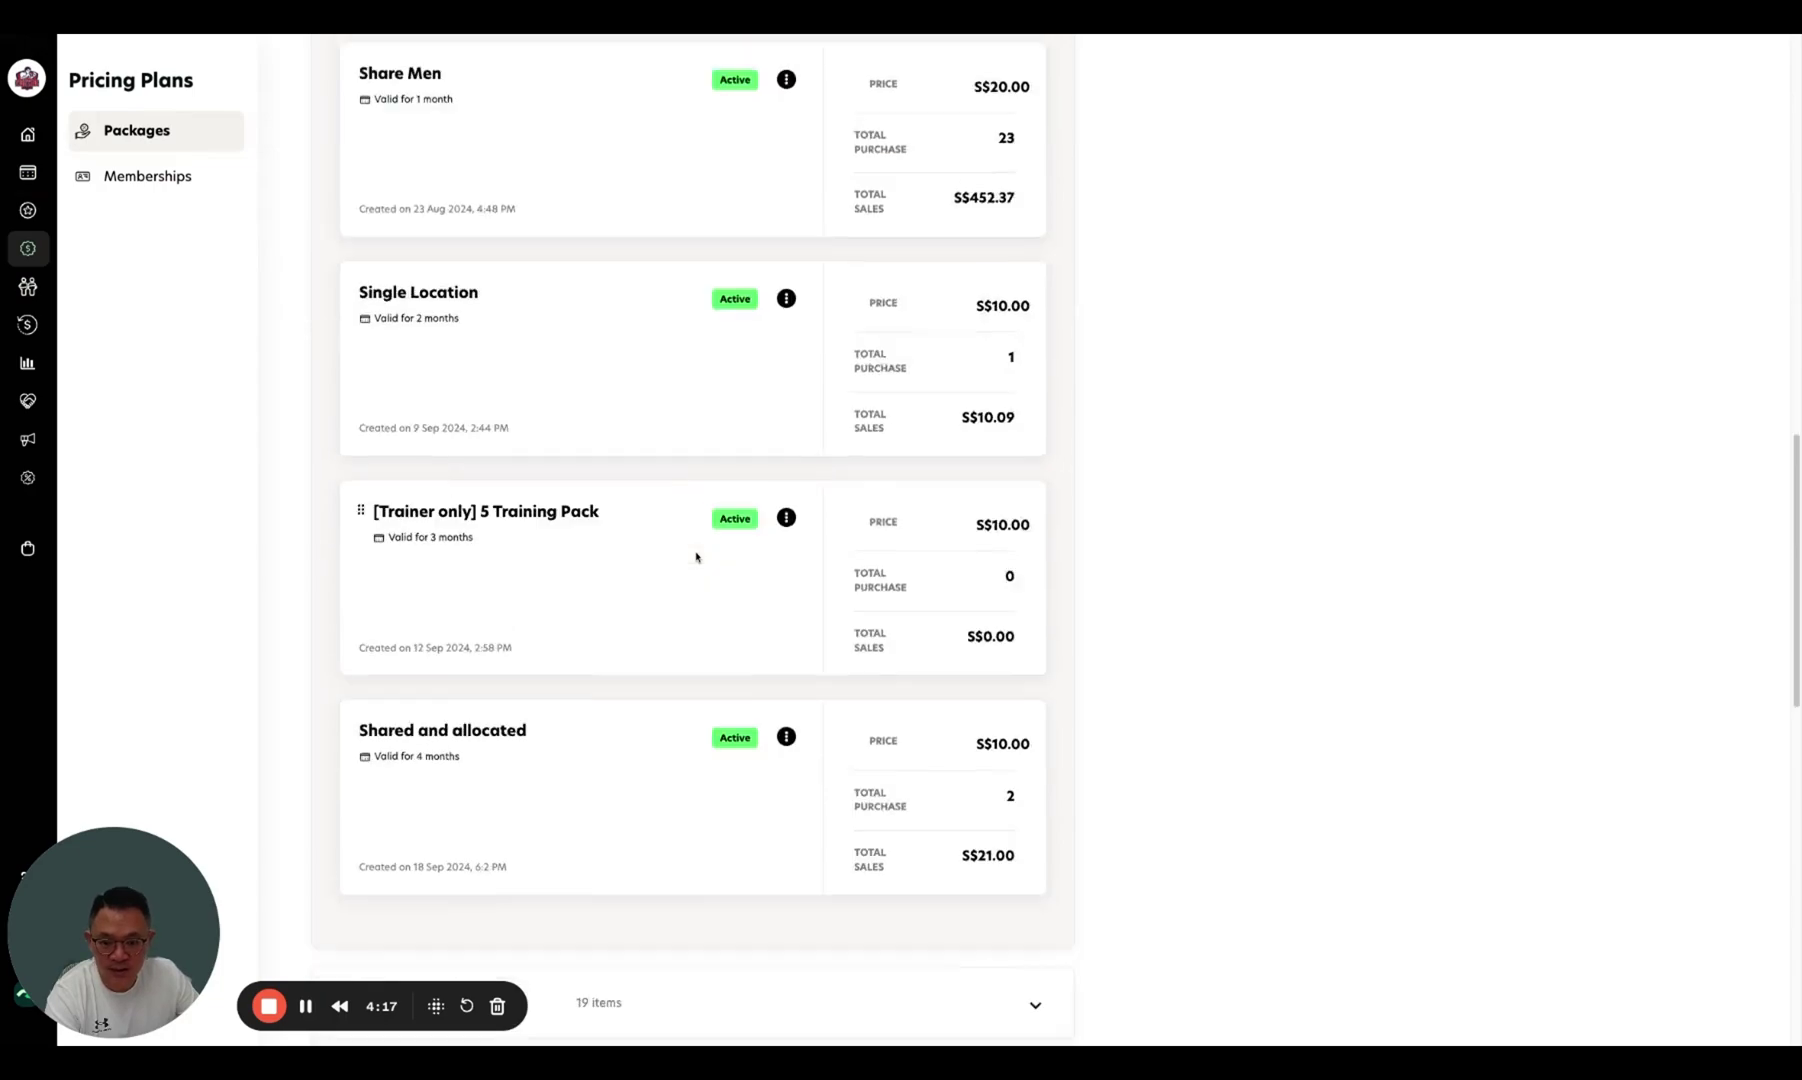
scroll(788, 768, "down", 3)
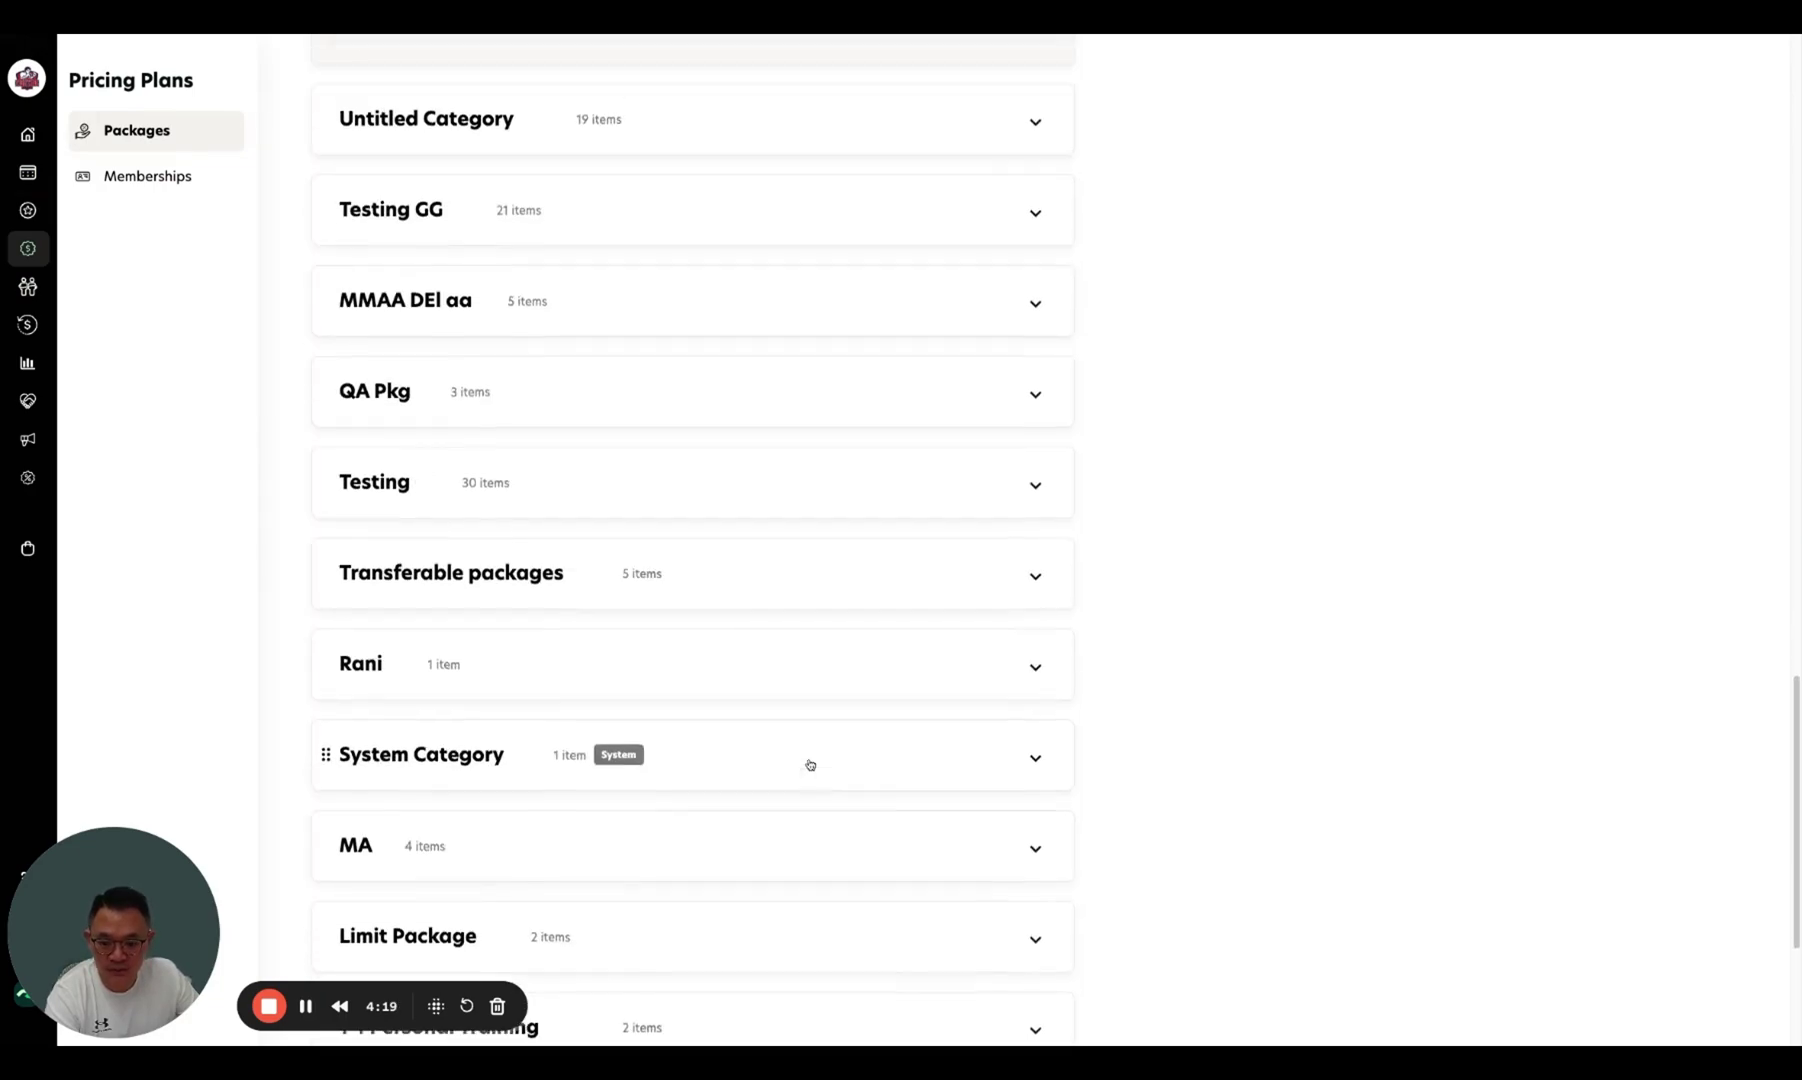
scroll(808, 760, "up", 8)
- In the [Trainer only] 5 Training Pack's Pricing step, set S$200 for Not assigned customers
left_click(619, 462)
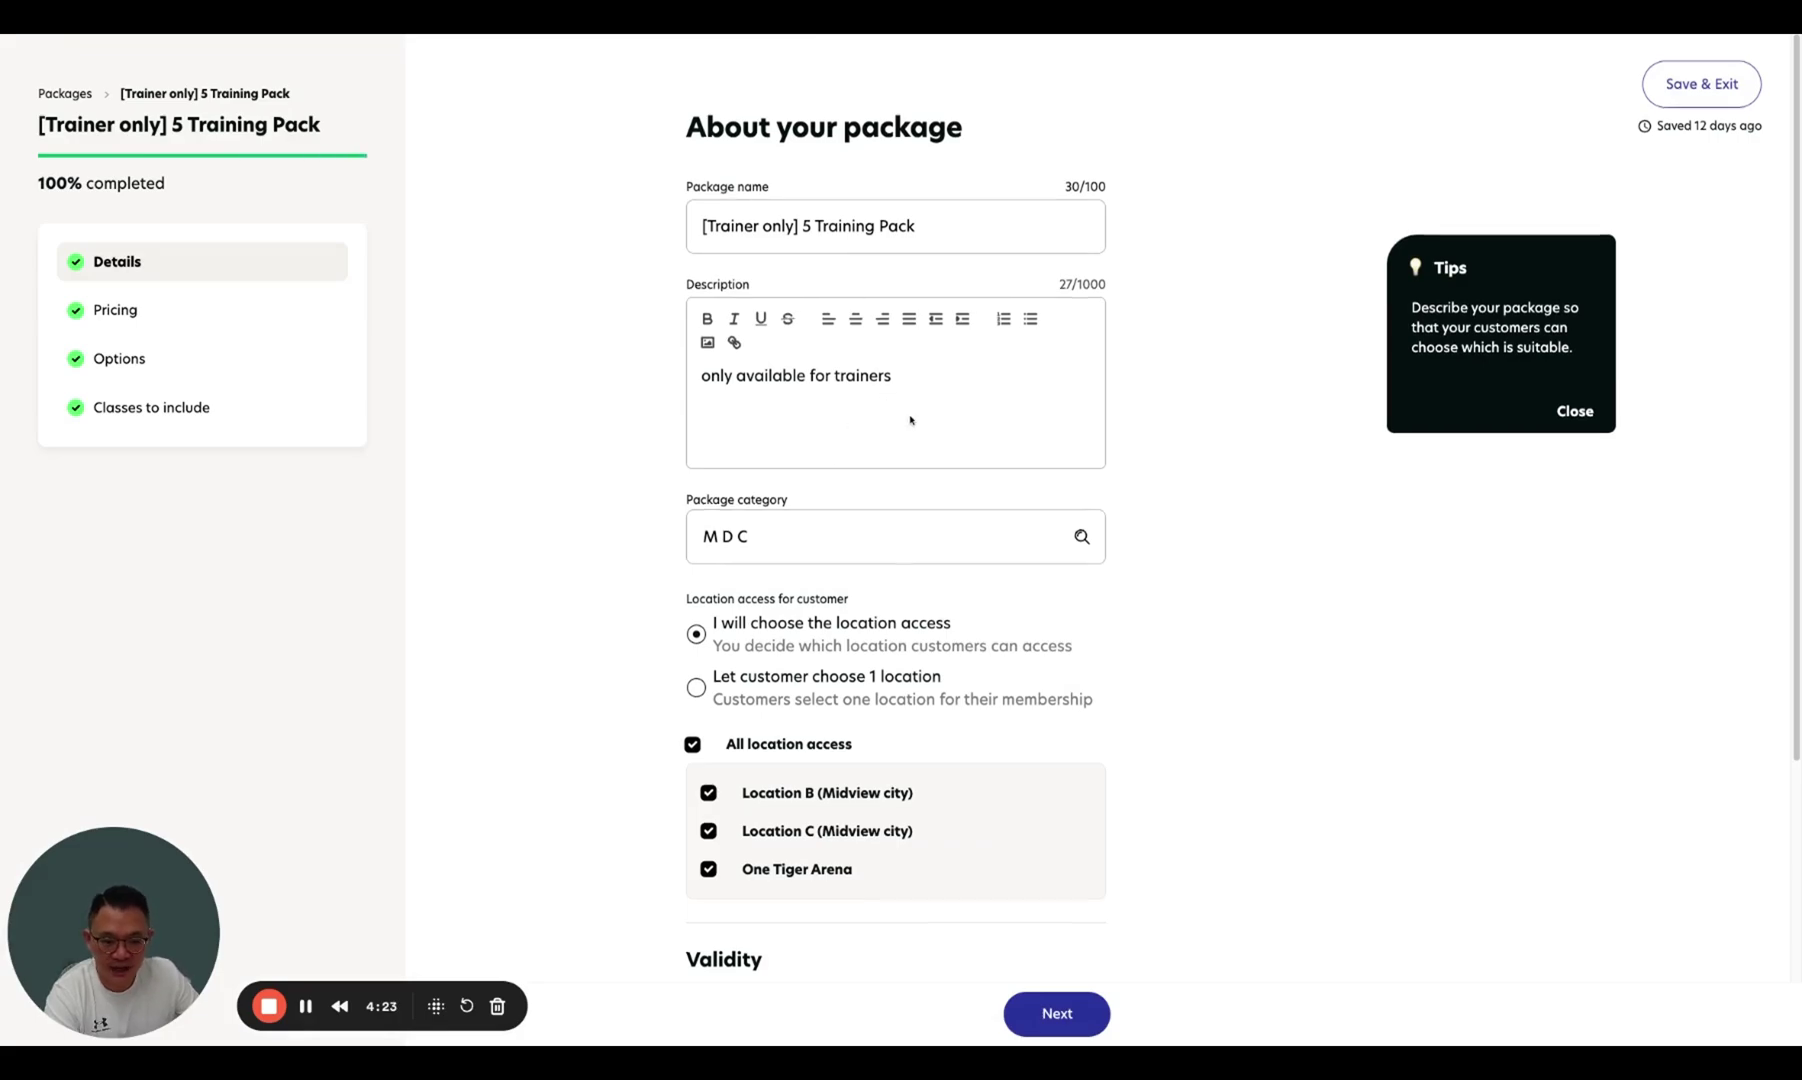
scroll(910, 420, "down", 3)
scroll(910, 418, "up", 1)
left_click(116, 309)
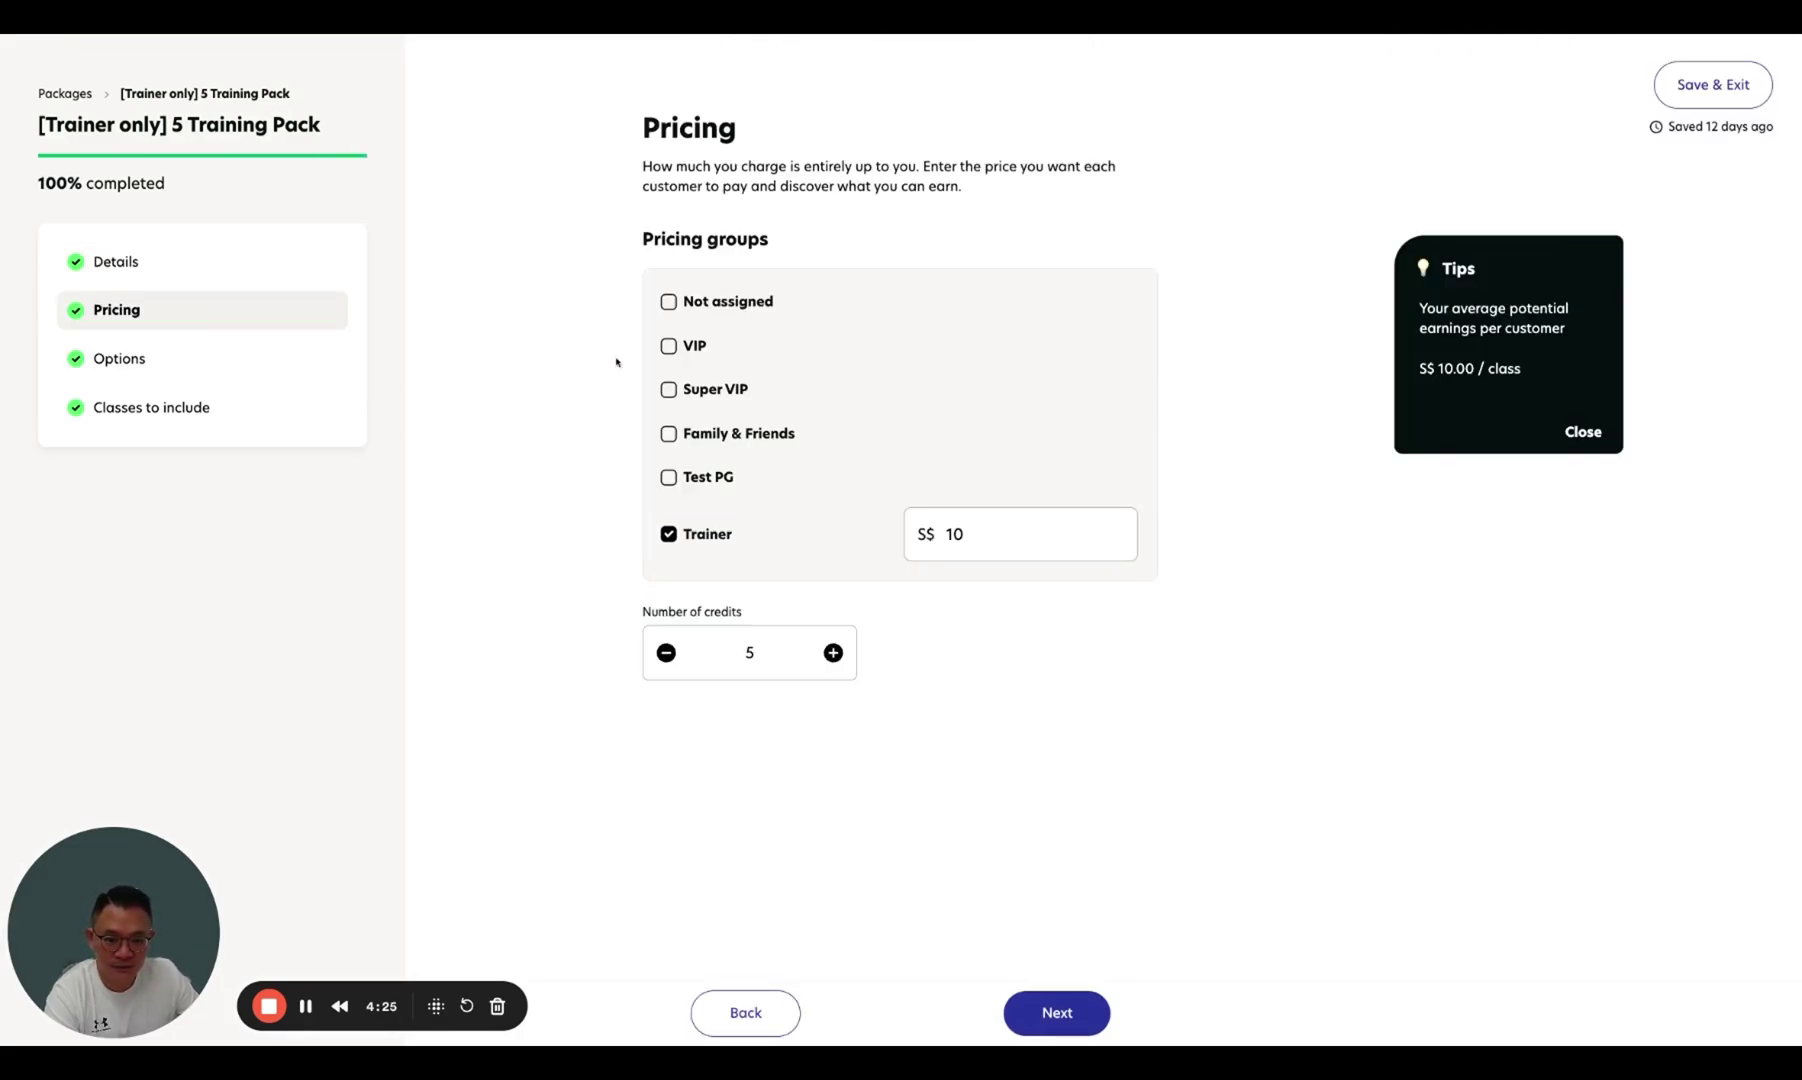
left_click(668, 301)
left_click(977, 315)
type("200")
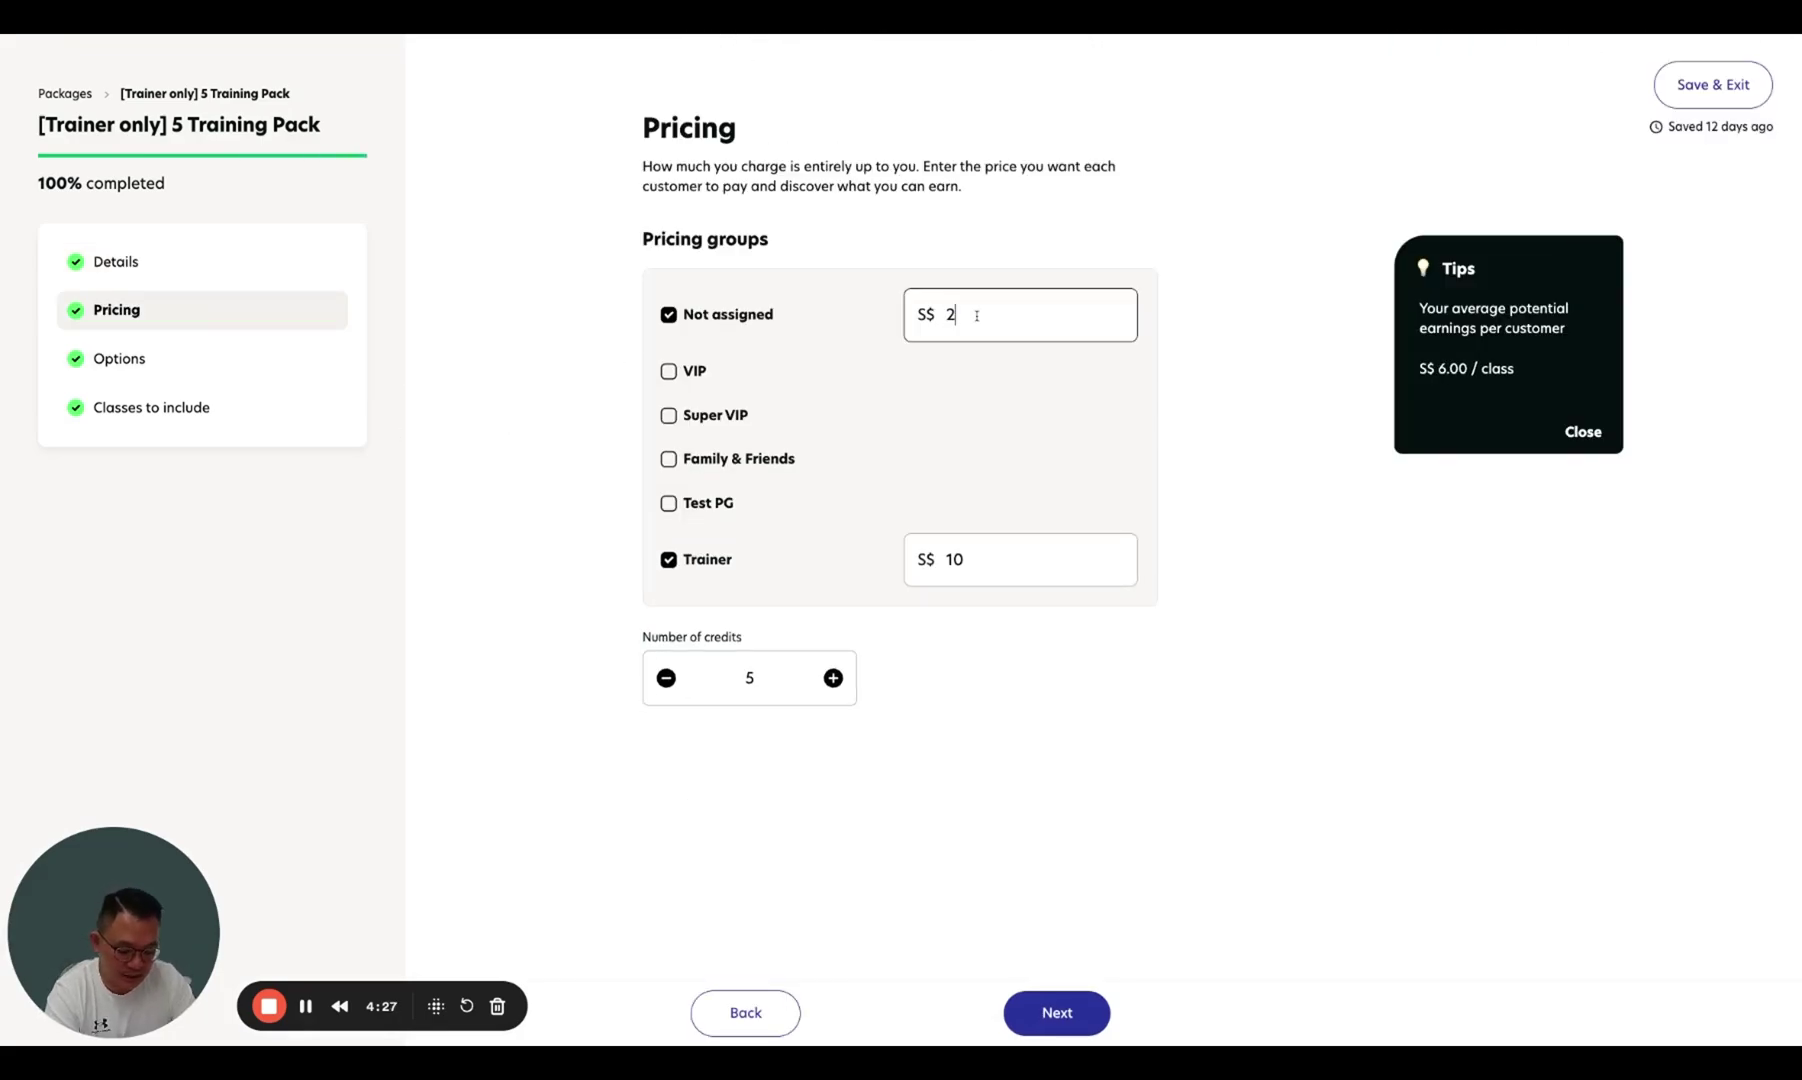
left_click(586, 443)
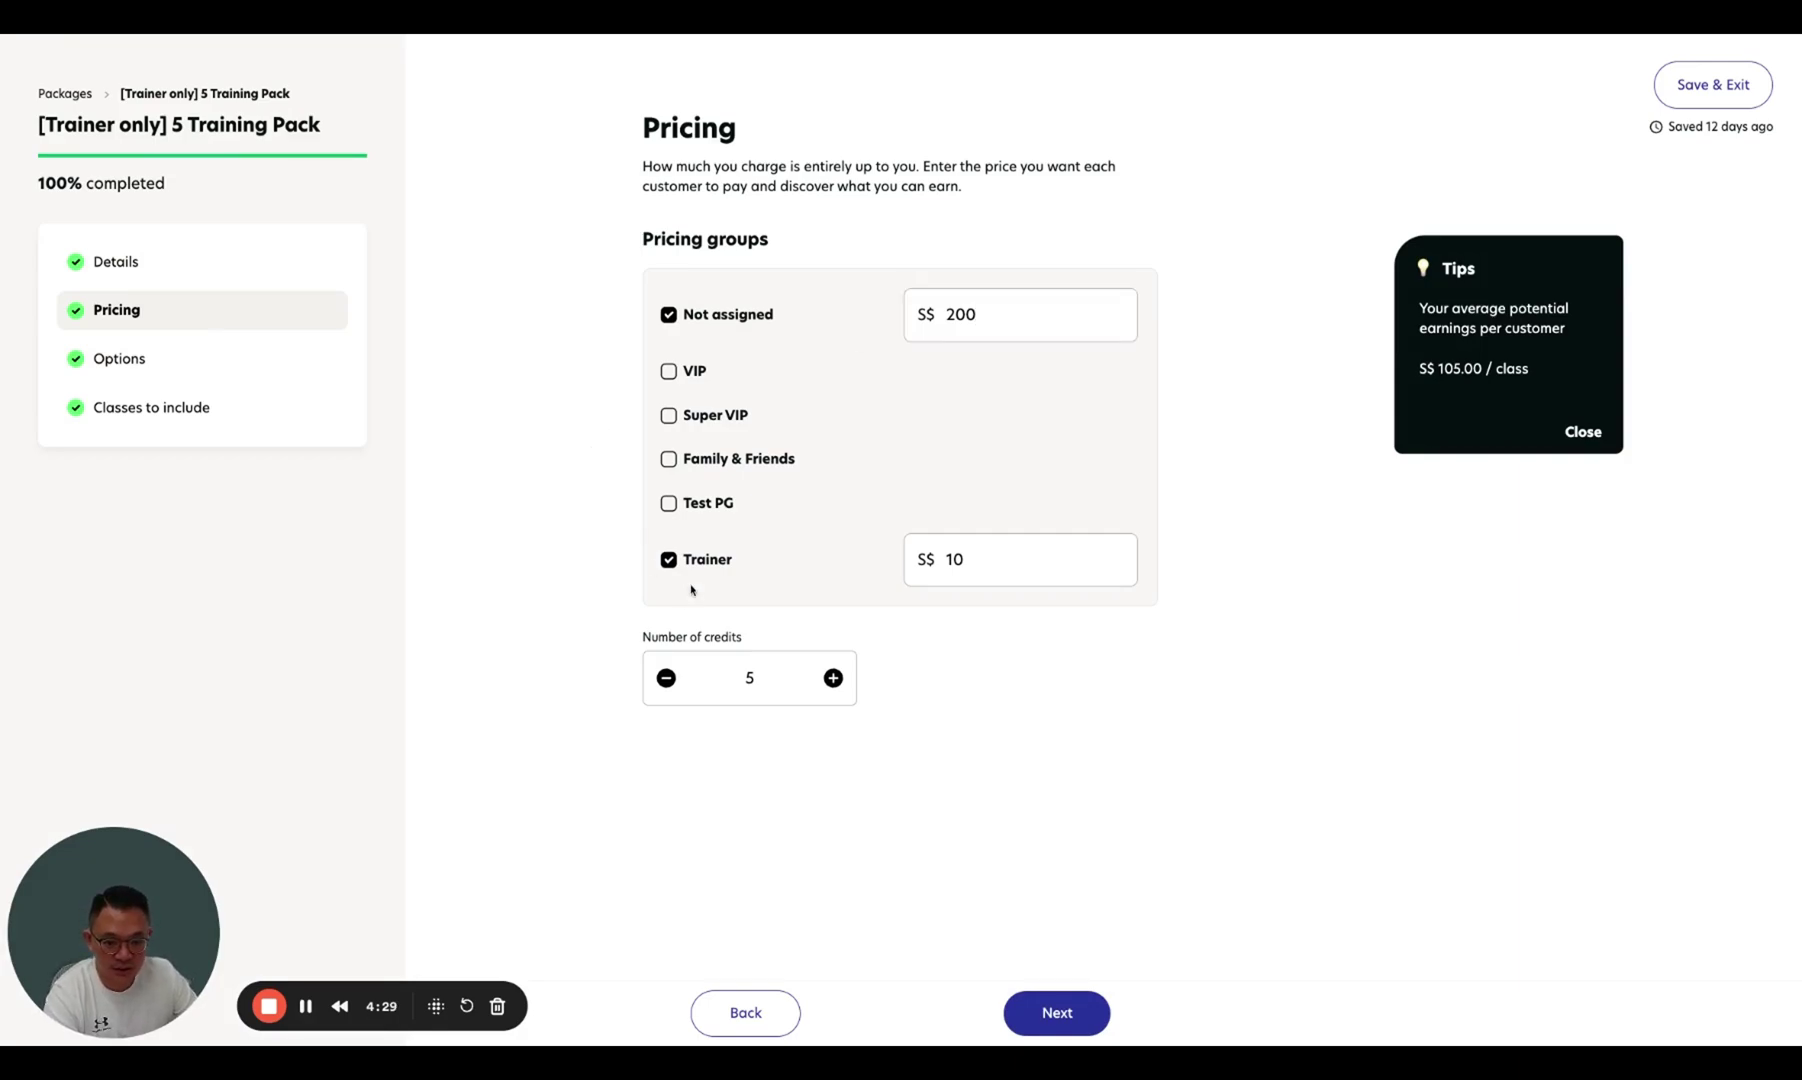
- Drop the Trainer group price and add a S$150 Family & Friends price
left_click(662, 563)
left_click(670, 460)
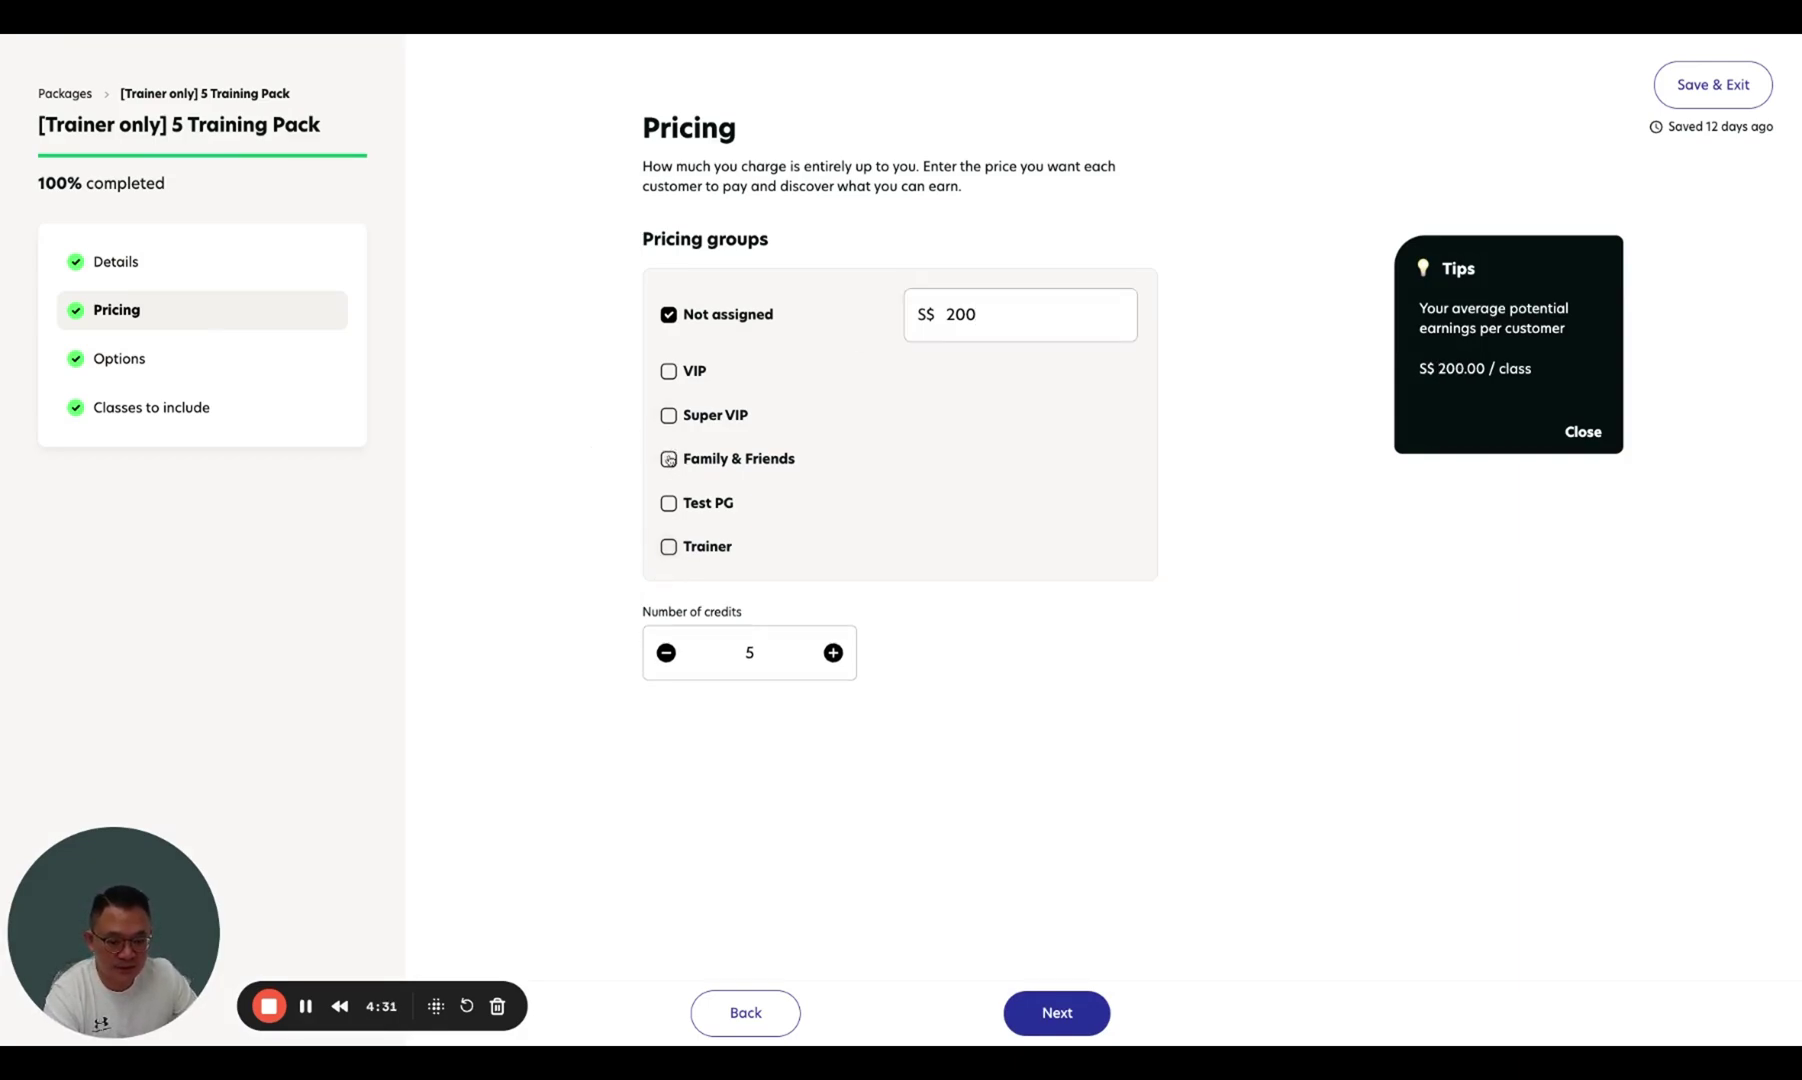
left_click(982, 473)
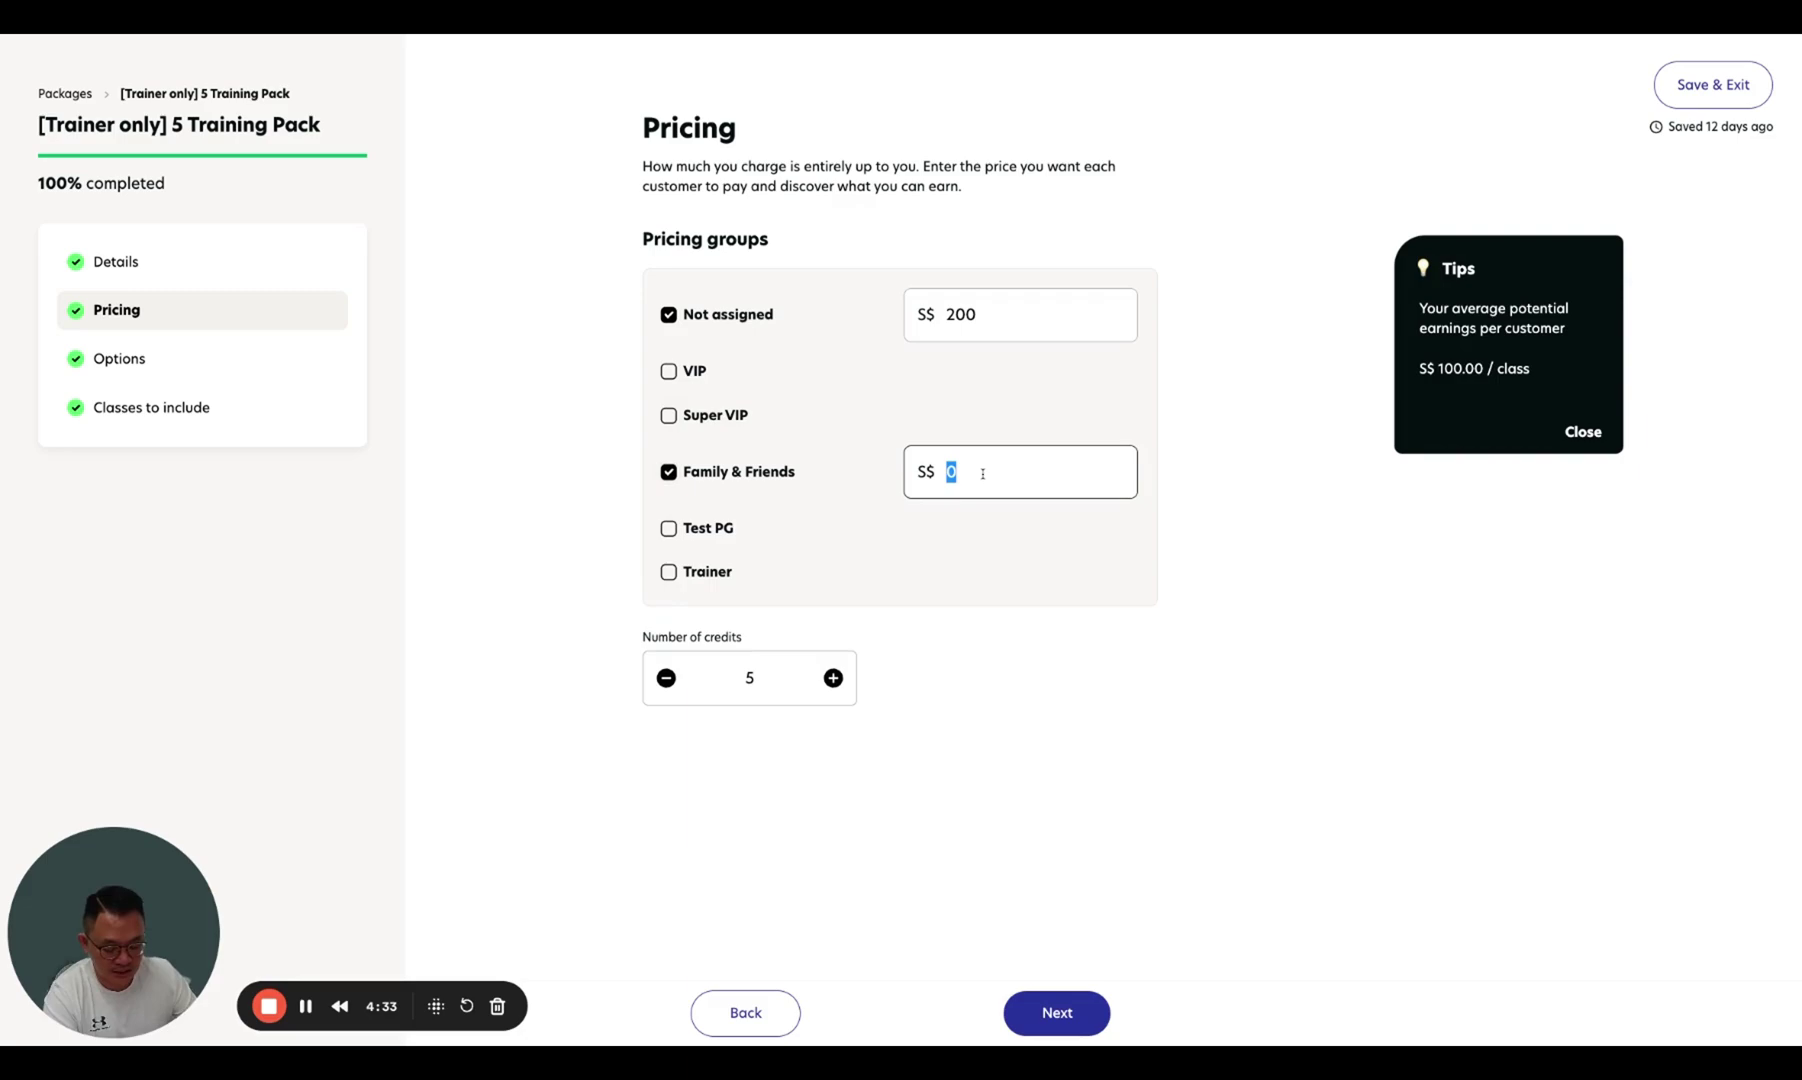
type("150")
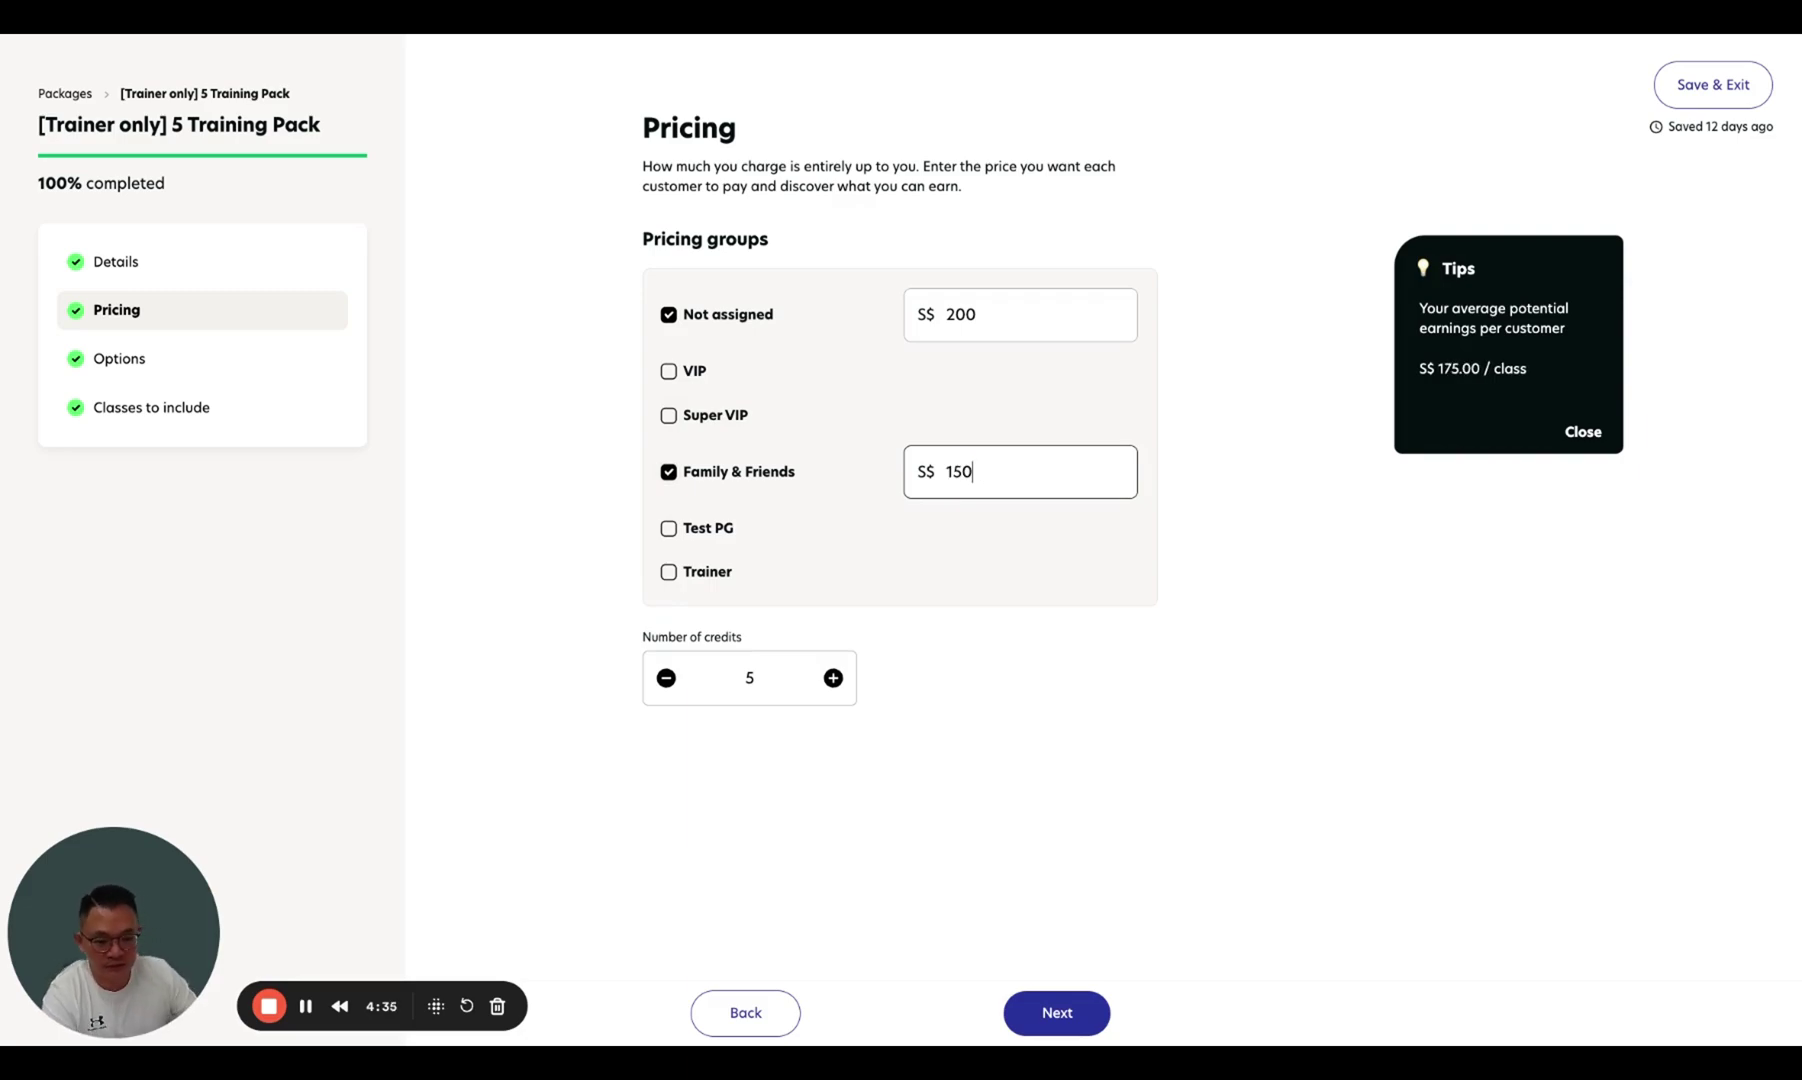
left_click(992, 718)
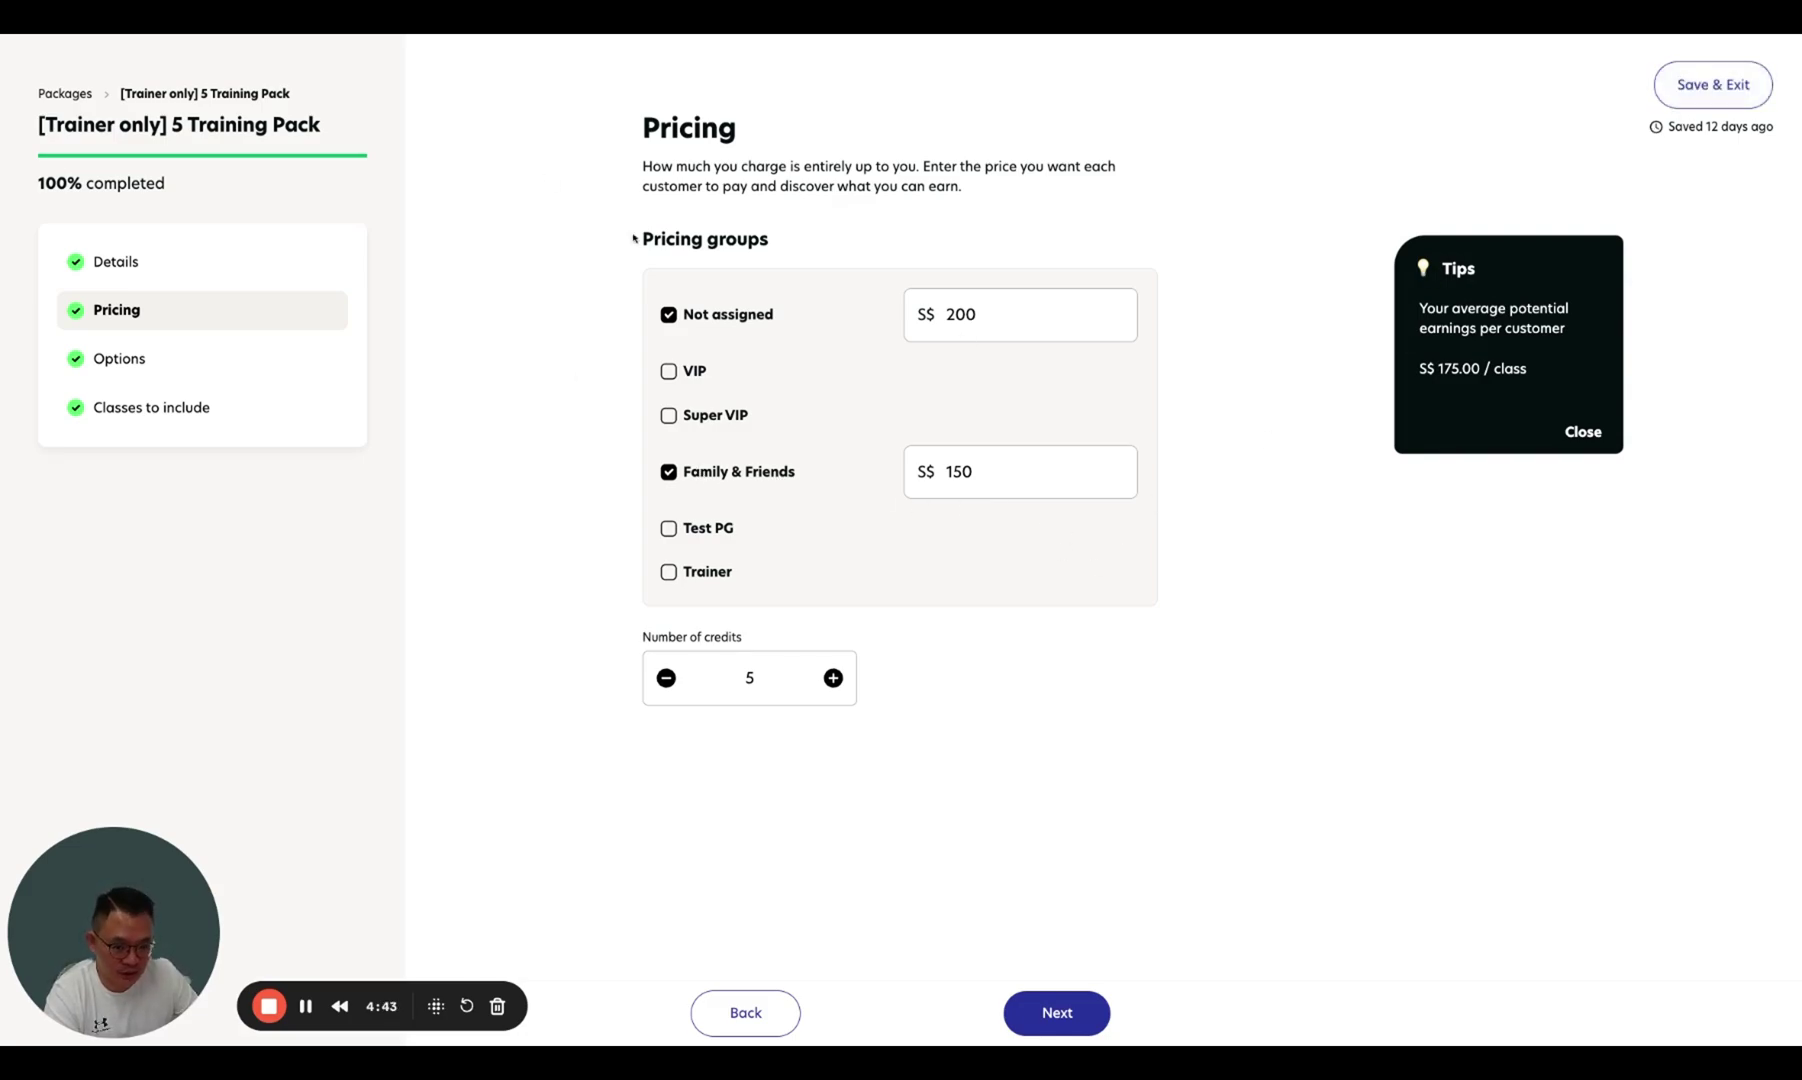
double_click(993, 325)
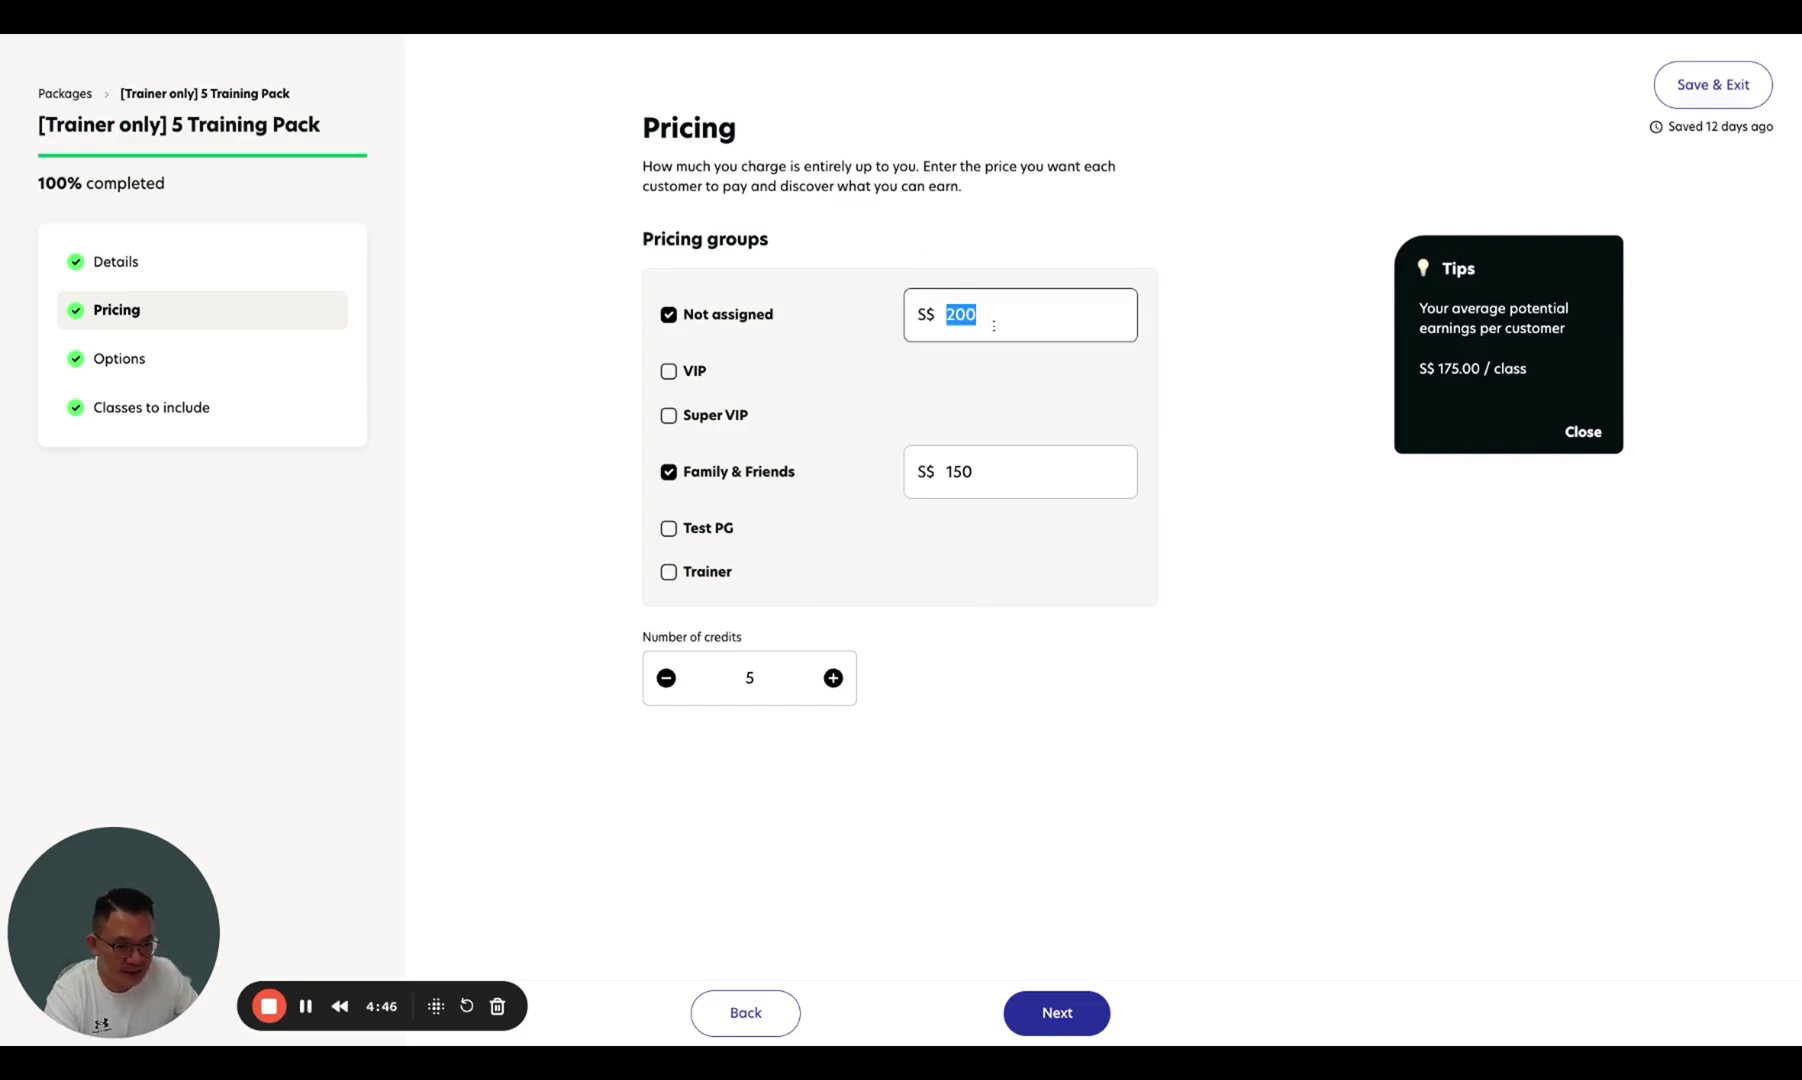
left_click(1321, 501)
double_click(1034, 474)
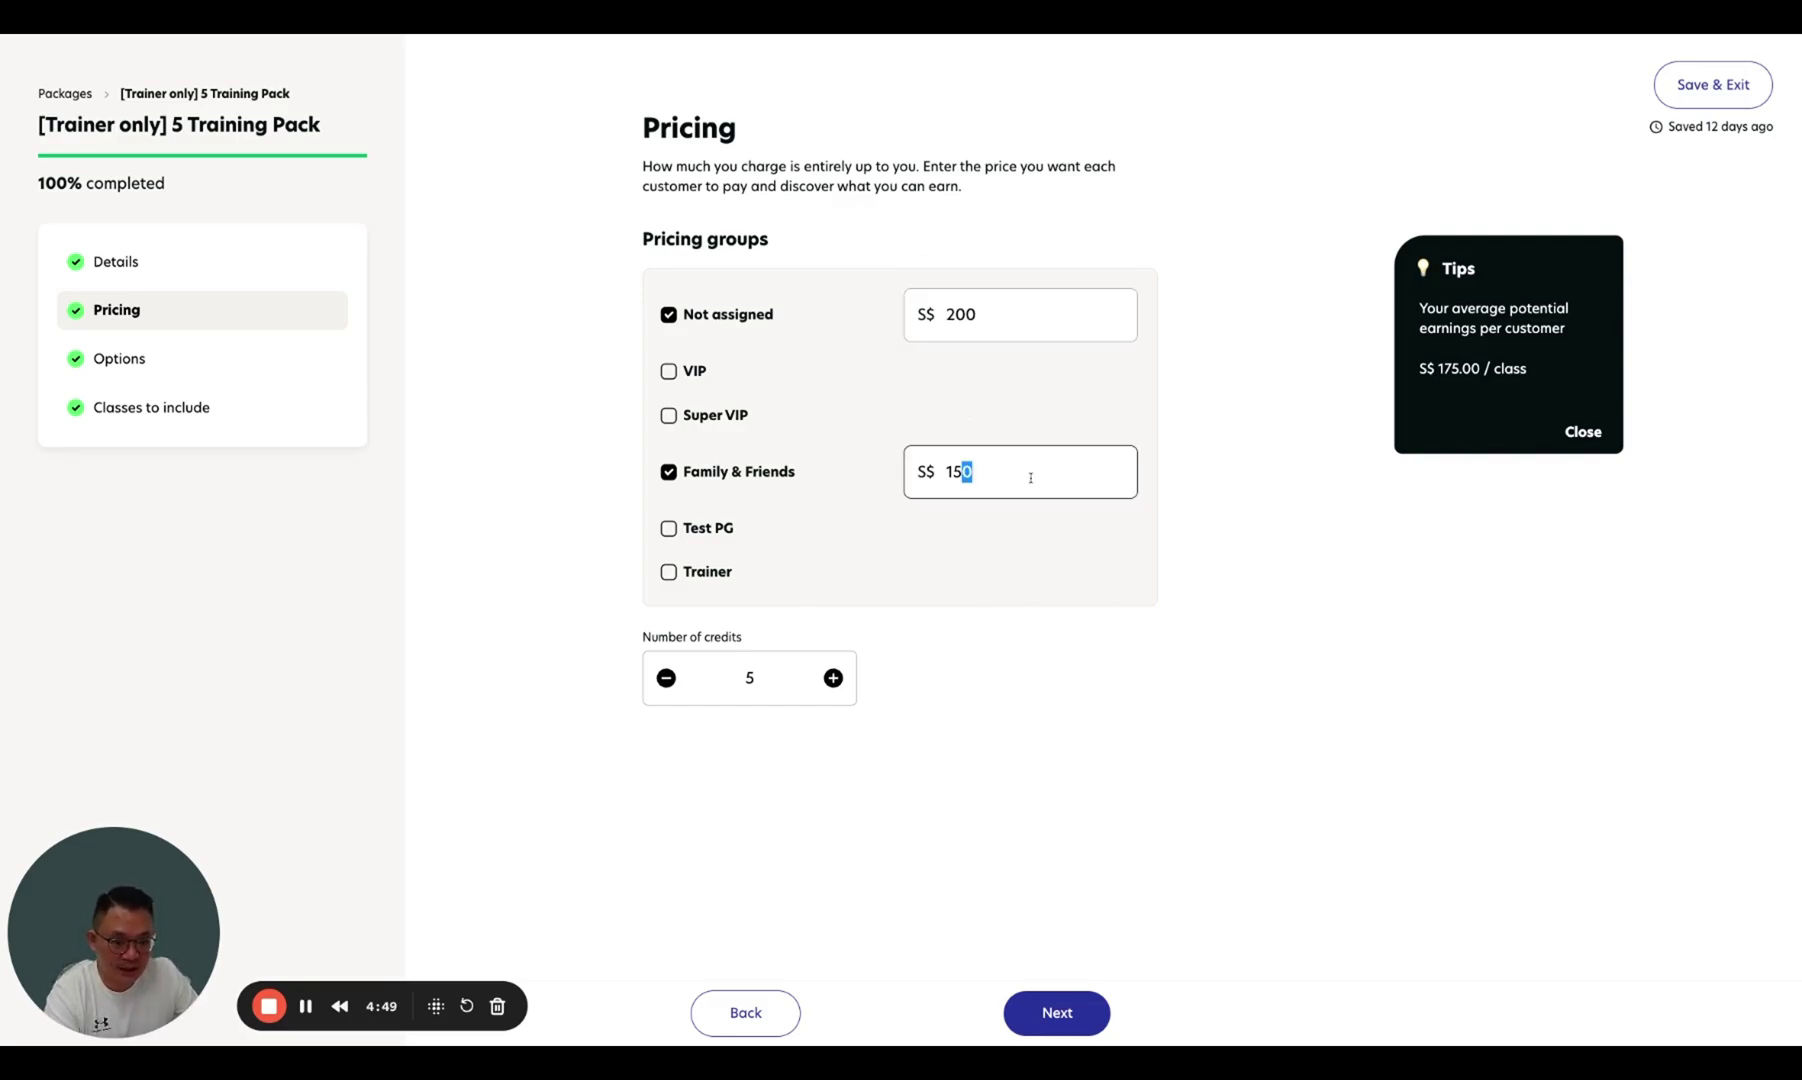
left_click(1271, 456)
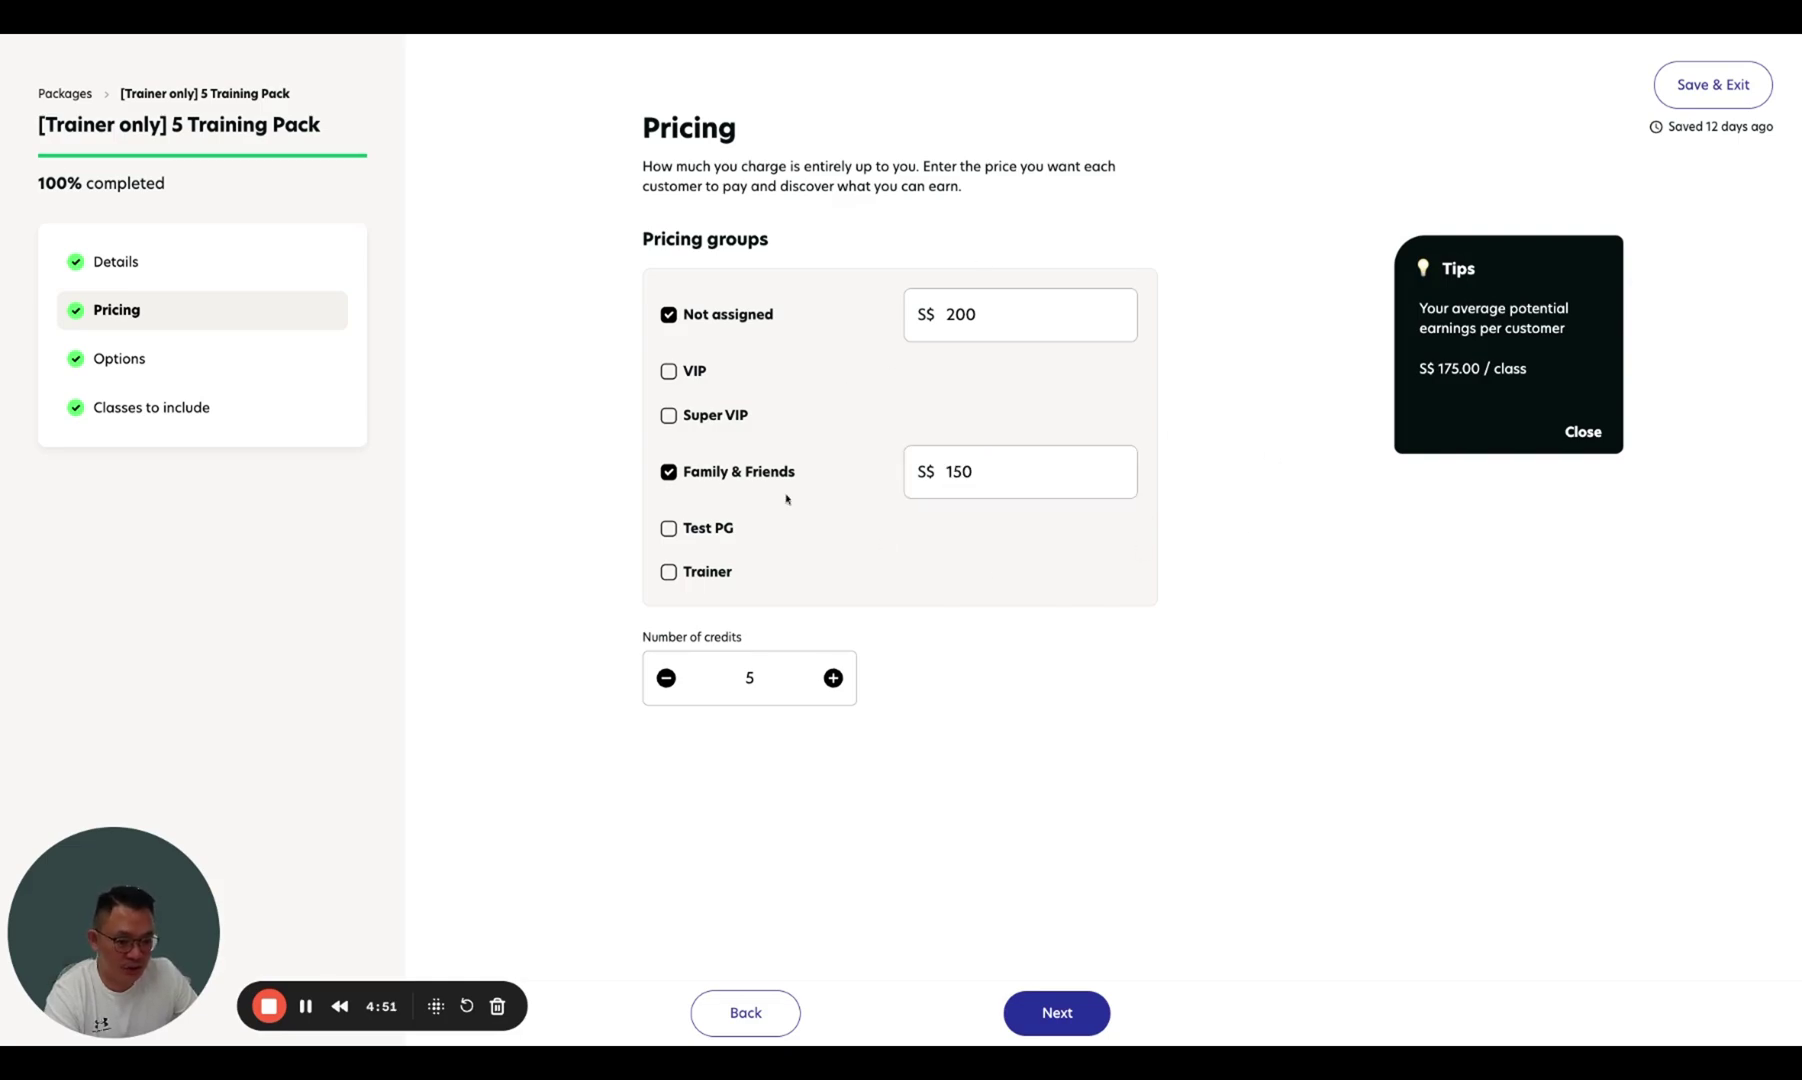
double_click(1001, 475)
left_click(1180, 570)
double_click(1026, 477)
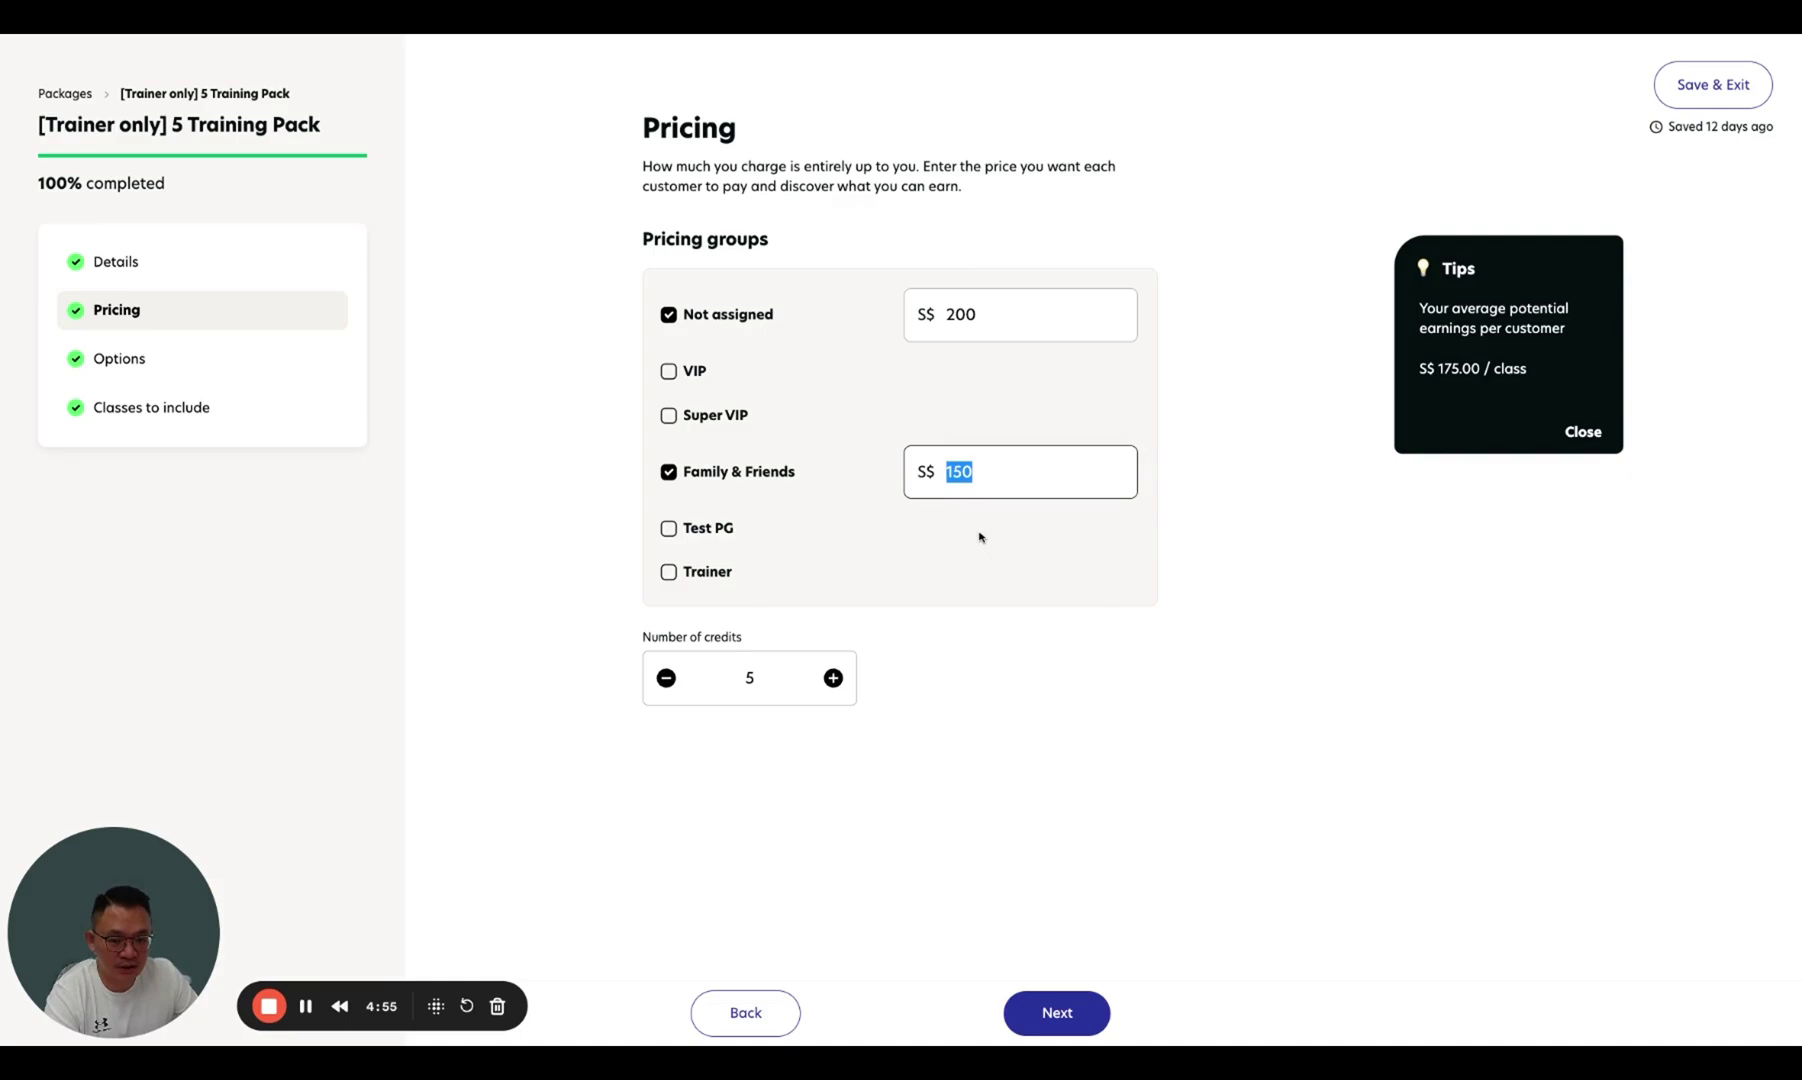
left_click_drag(290, 125, 38, 125)
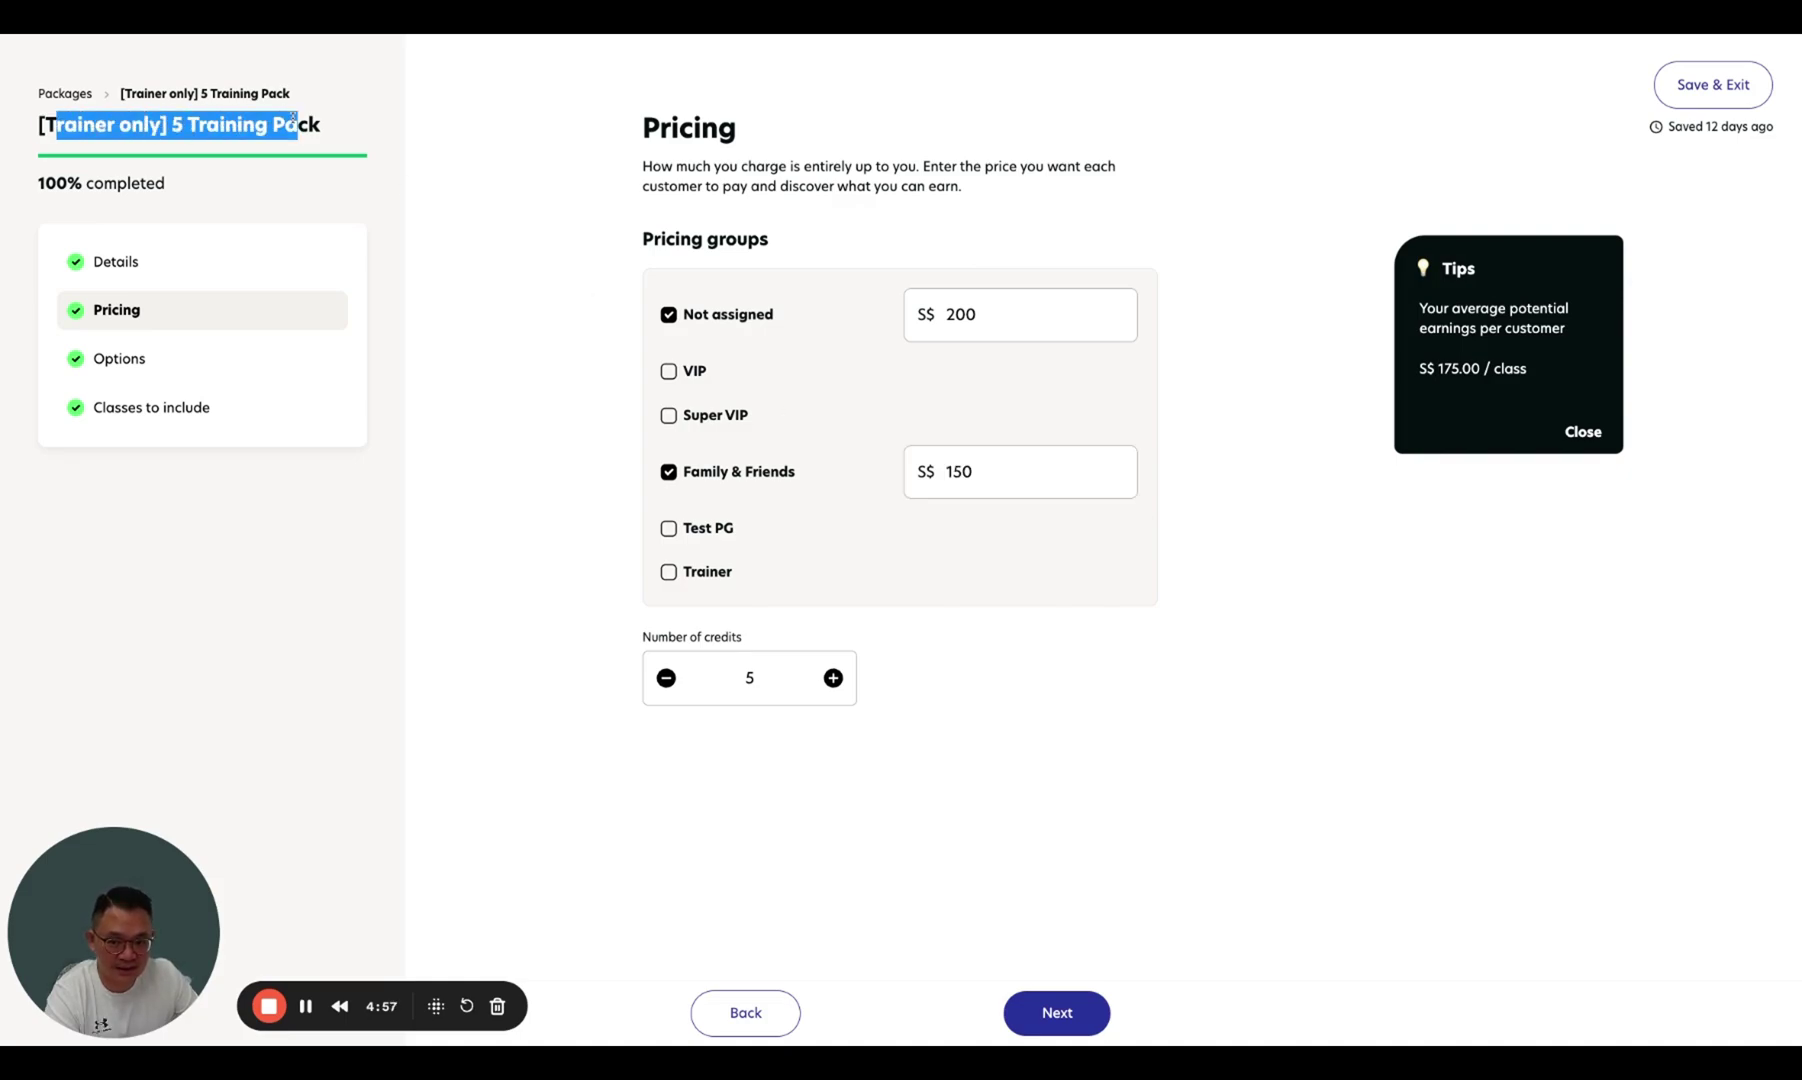
left_click(478, 340)
double_click(1051, 319)
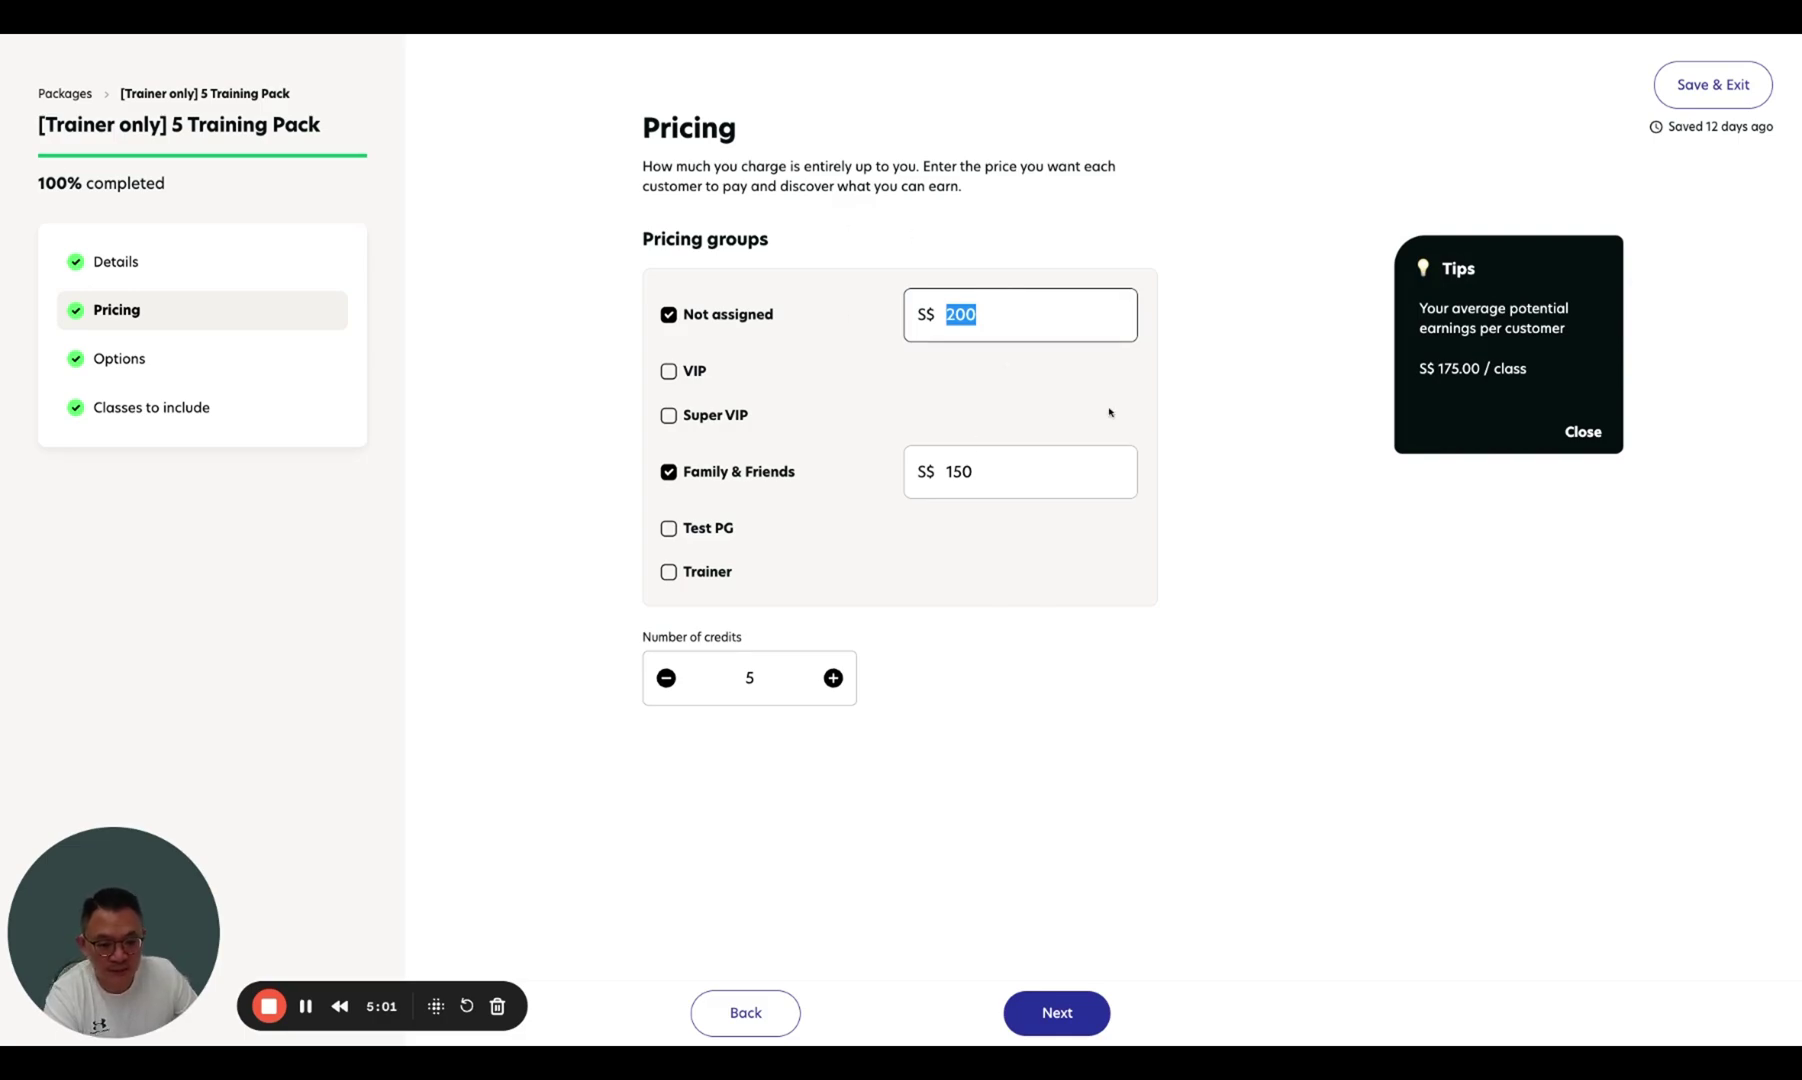
left_click(1308, 362)
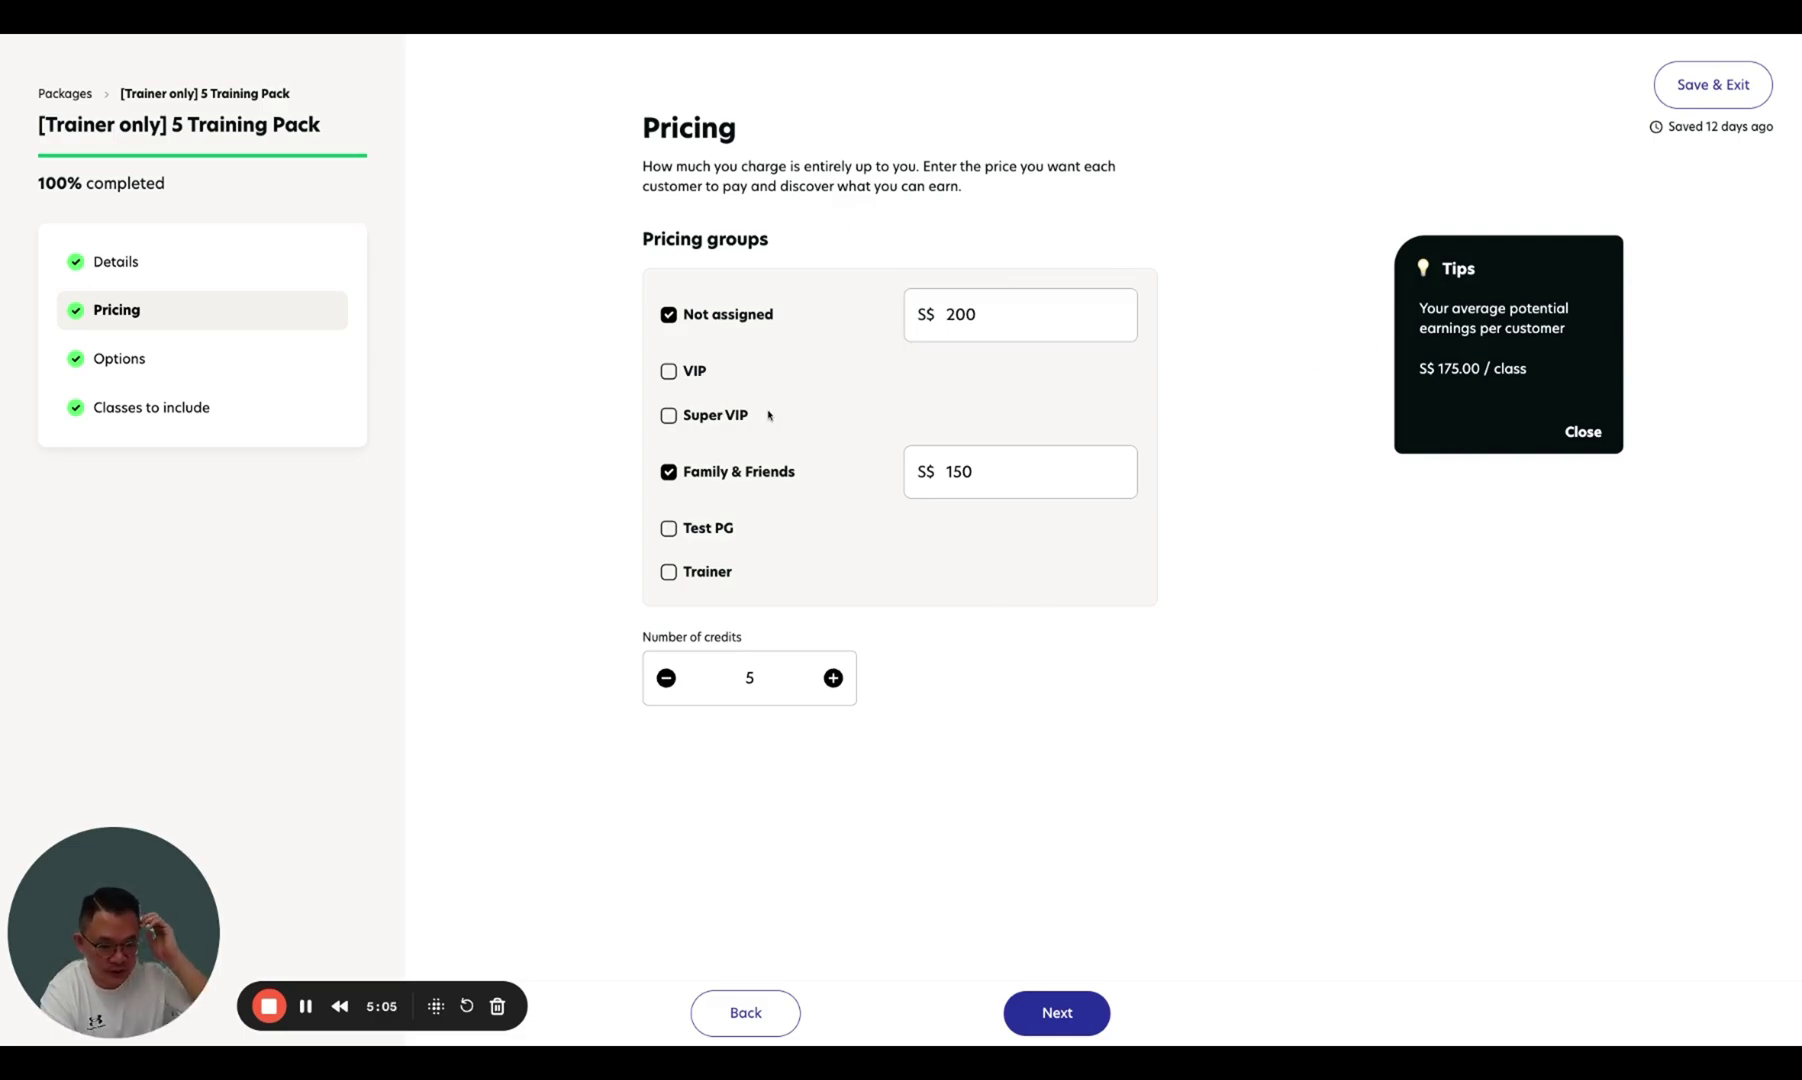
left_click_drag(953, 472, 1032, 486)
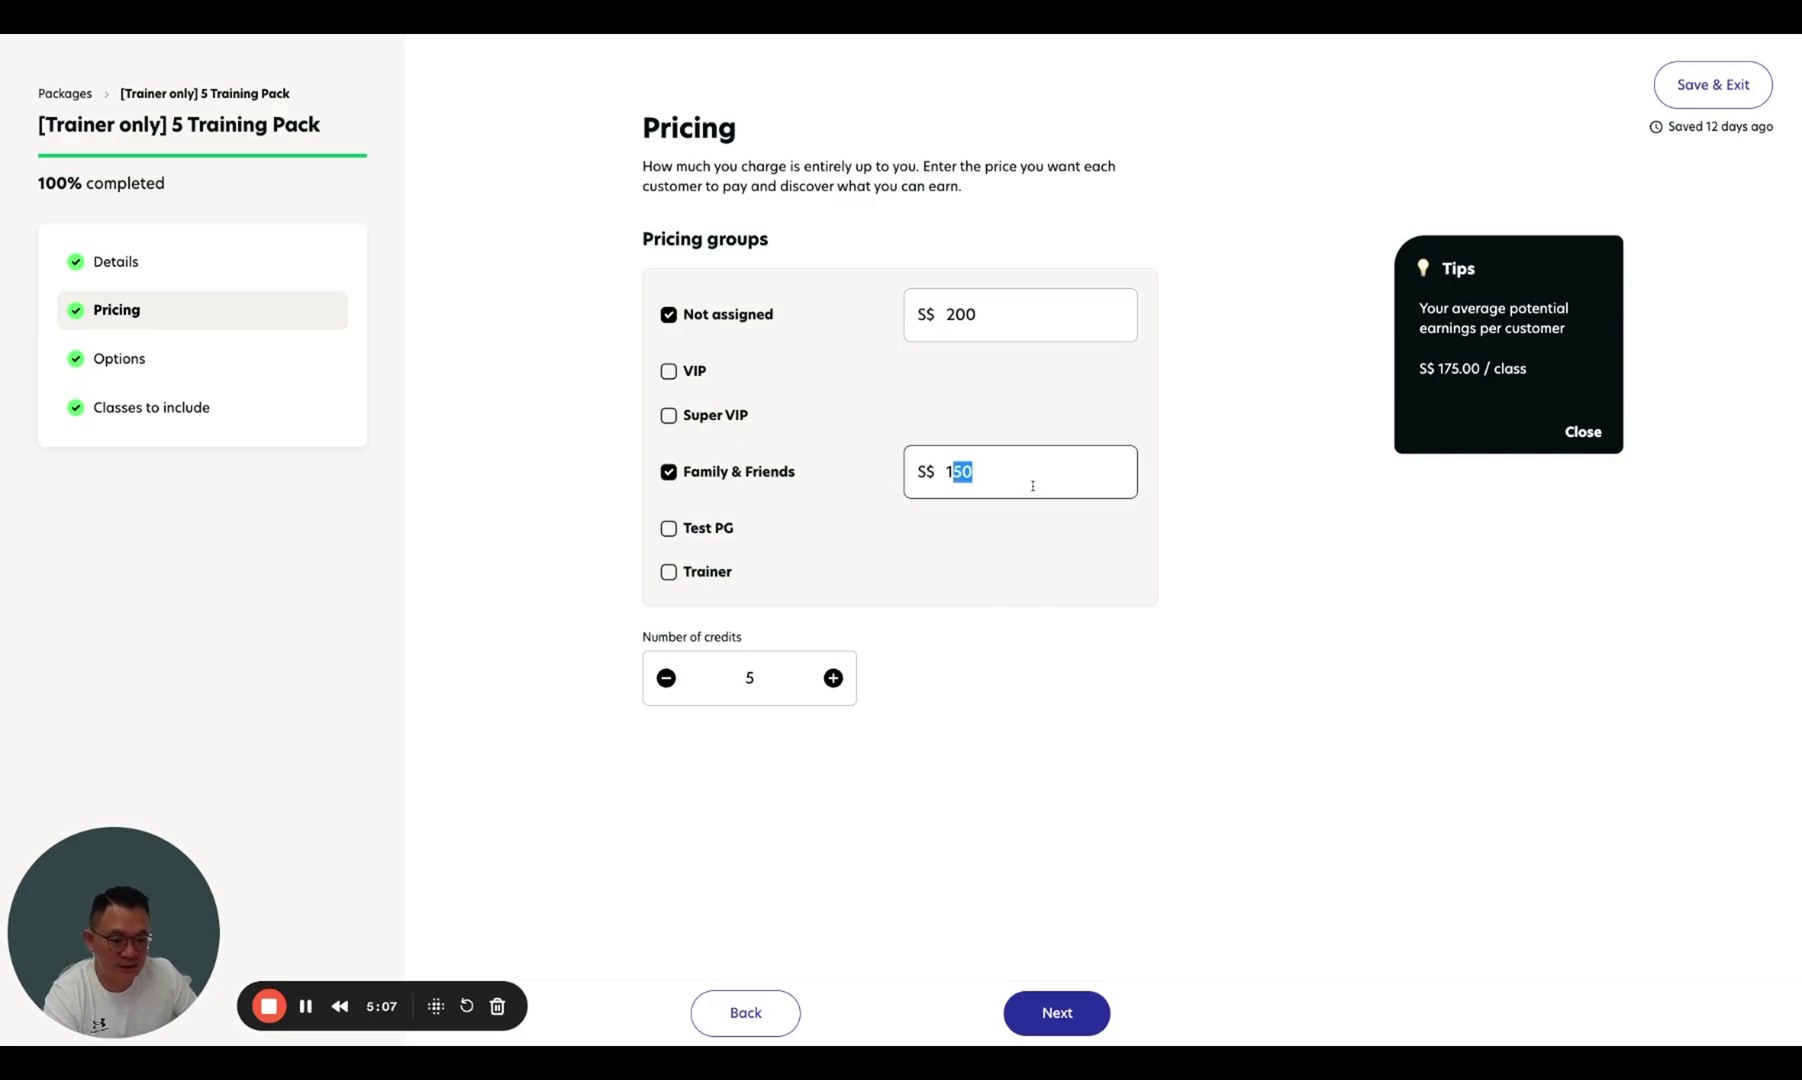
left_click(1273, 447)
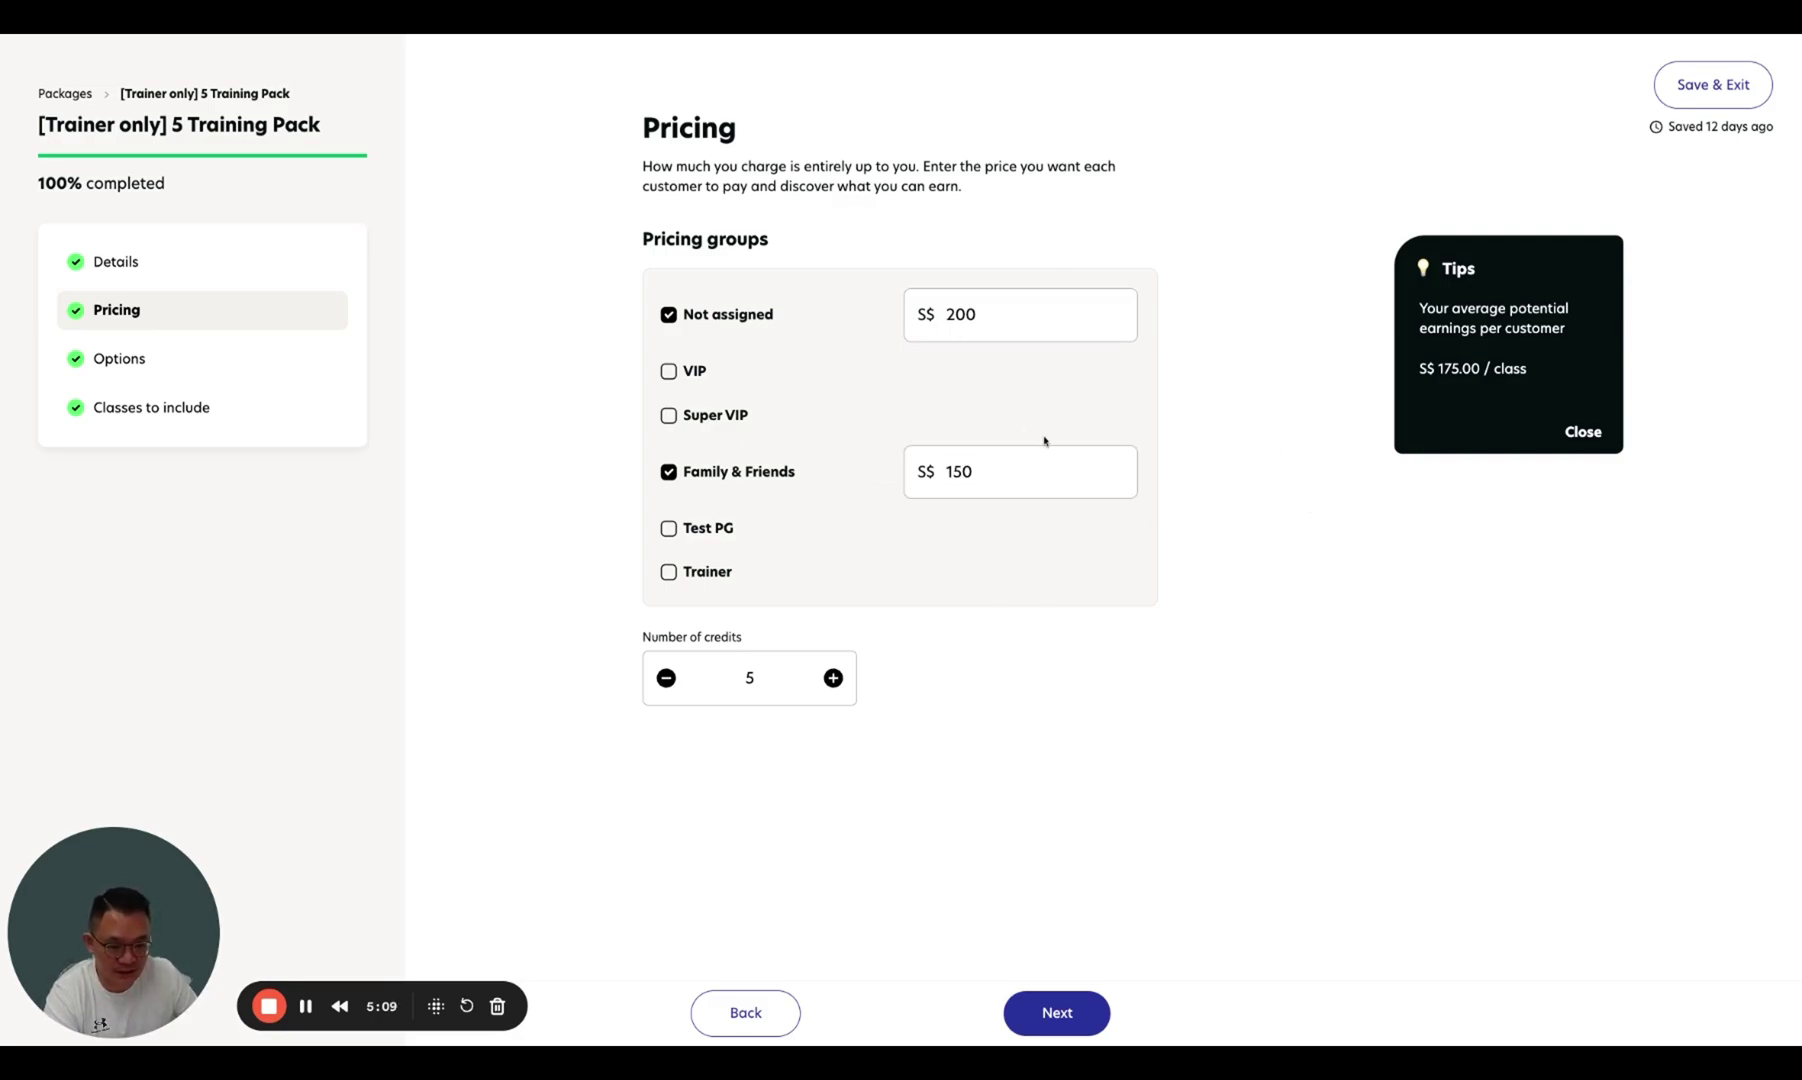